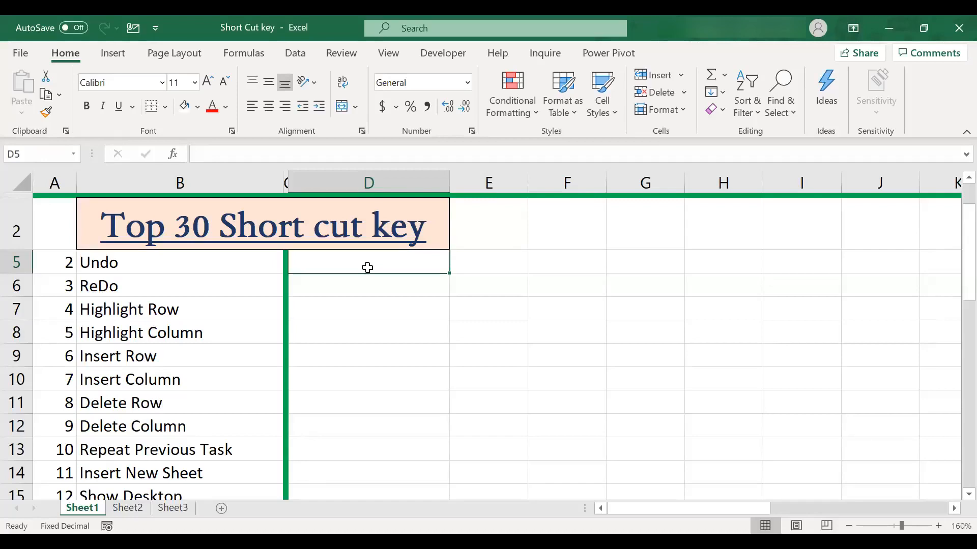
Total the product revenues in cell C9 of Sheet2 using AutoSum over C4:C8
key(Up)
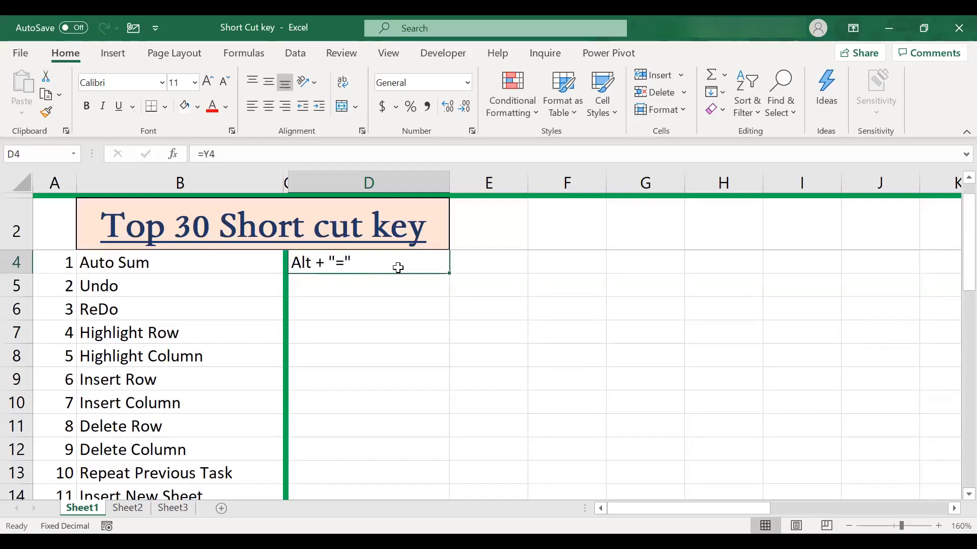
key(ctrl+Page_Down)
key(Up)
key(Up)
key(Down)
key(Down)
key(Down)
key(Down)
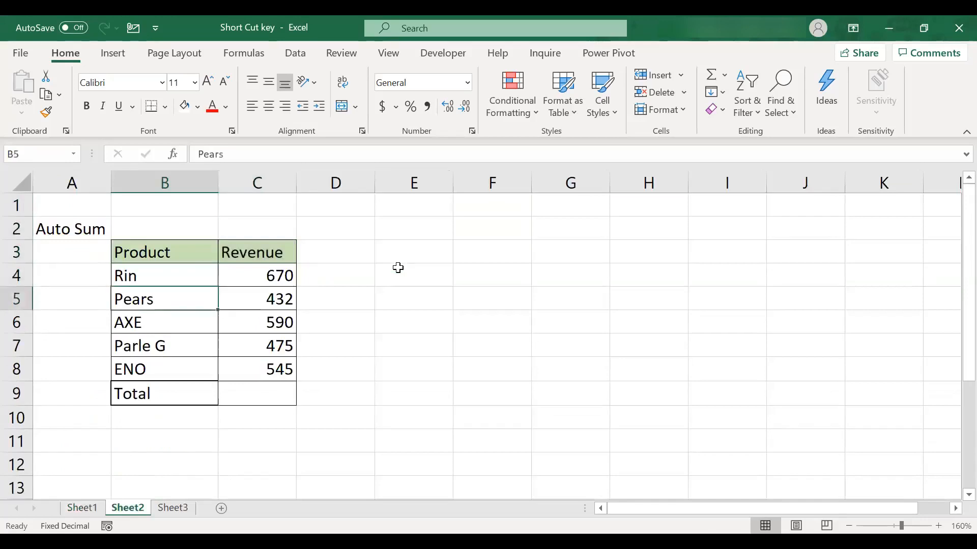
key(Right)
key(Up)
key(Down)
key(Down)
key(Down)
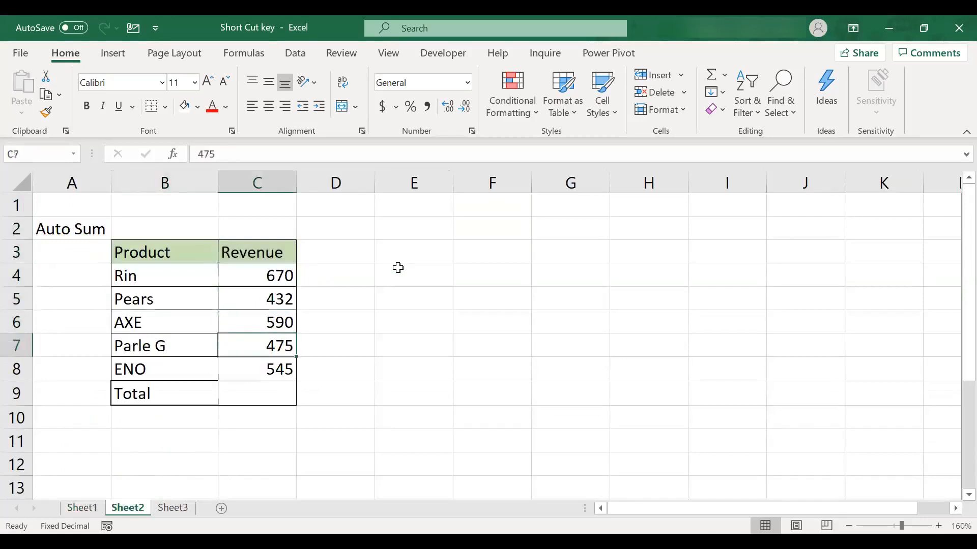
key(Down)
key(Down)
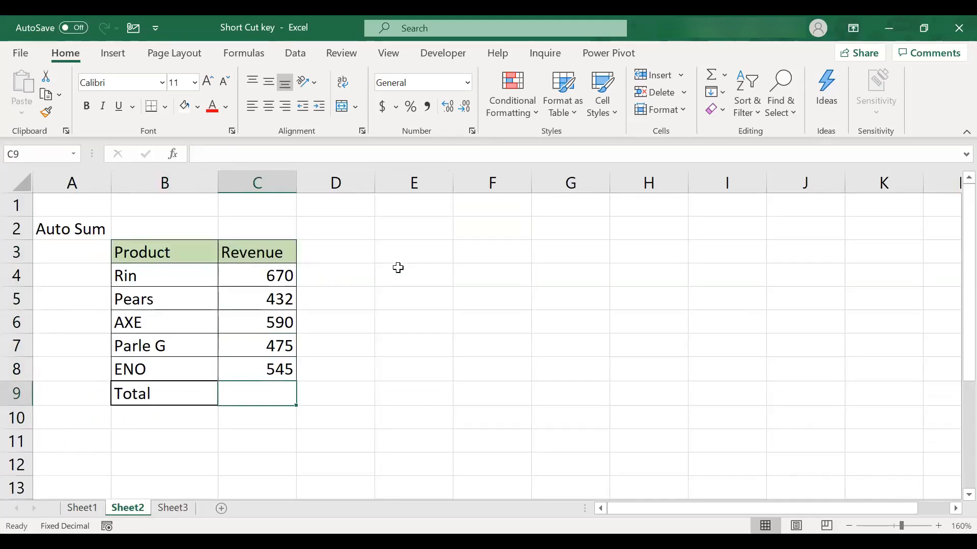
key(alt+equal)
key(Return)
key(Up)
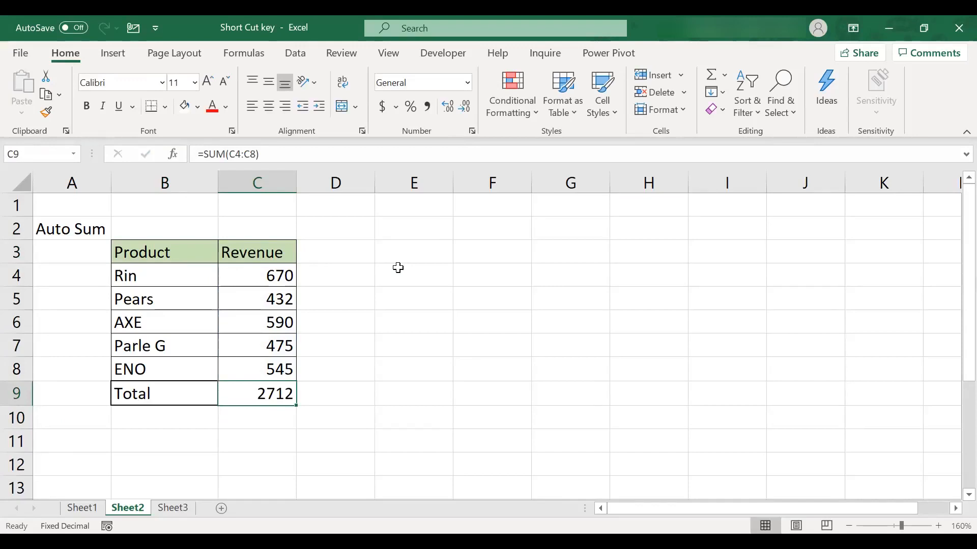
On Sheet1, fill the shortcut formula in D4 down through D6 for Undo and ReDo
key(ctrl+Page_Up)
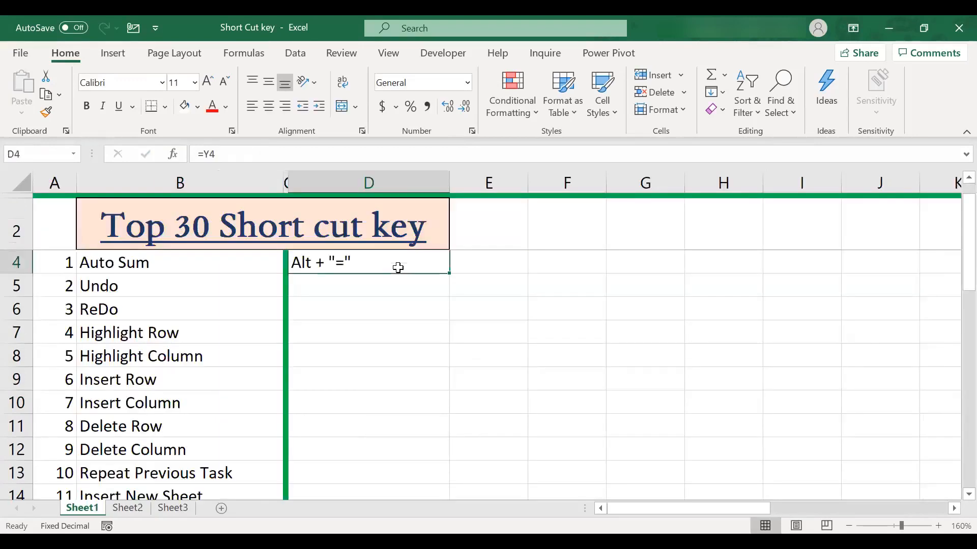
key(Down)
key(Up)
key(shift+Down)
key(shift+Down)
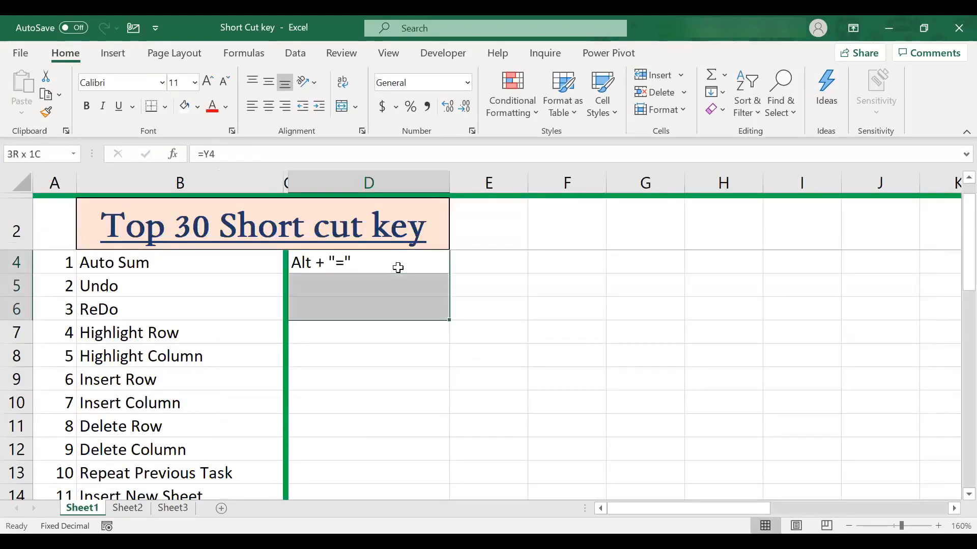
key(ctrl+d)
key(Down)
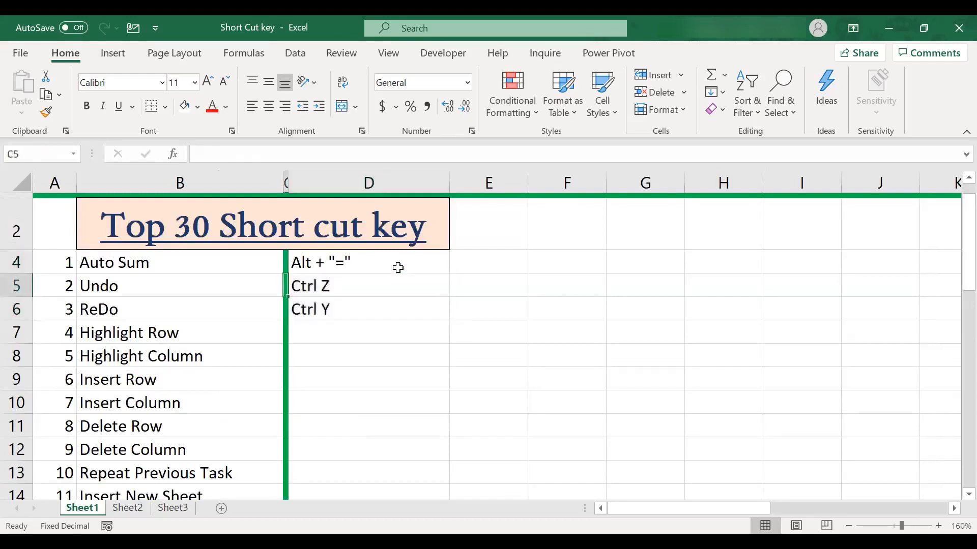
key(Down)
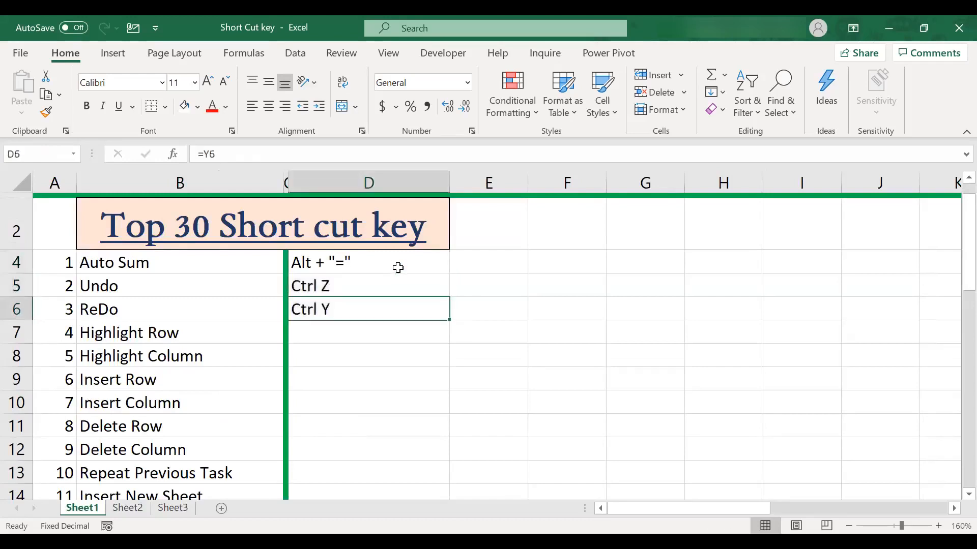
Bold the Product and Revenue headers in B3:C3 on Sheet2
key(ctrl+Page_Down)
key(Up)
key(Up)
key(Up)
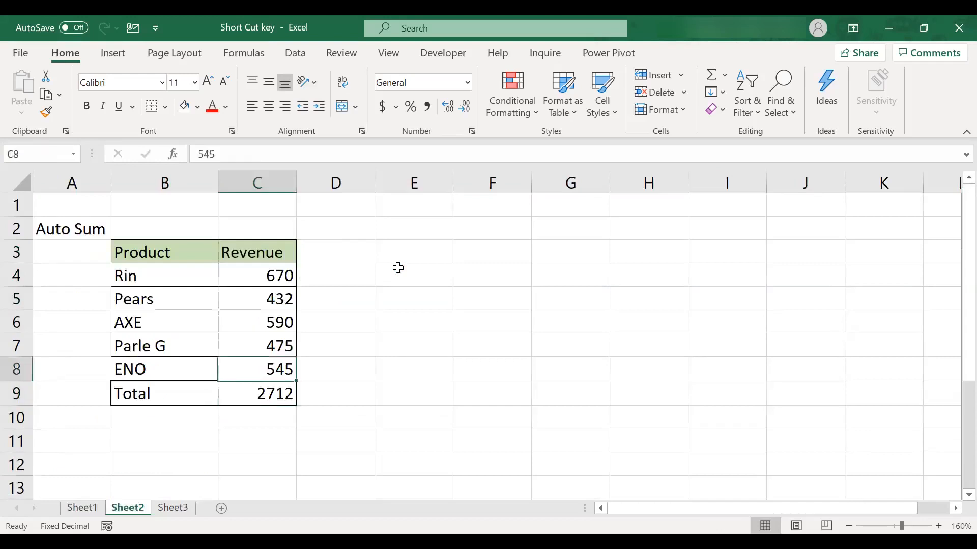
key(Left)
key(Up)
key(Up)
key(Up)
key(shift+Right)
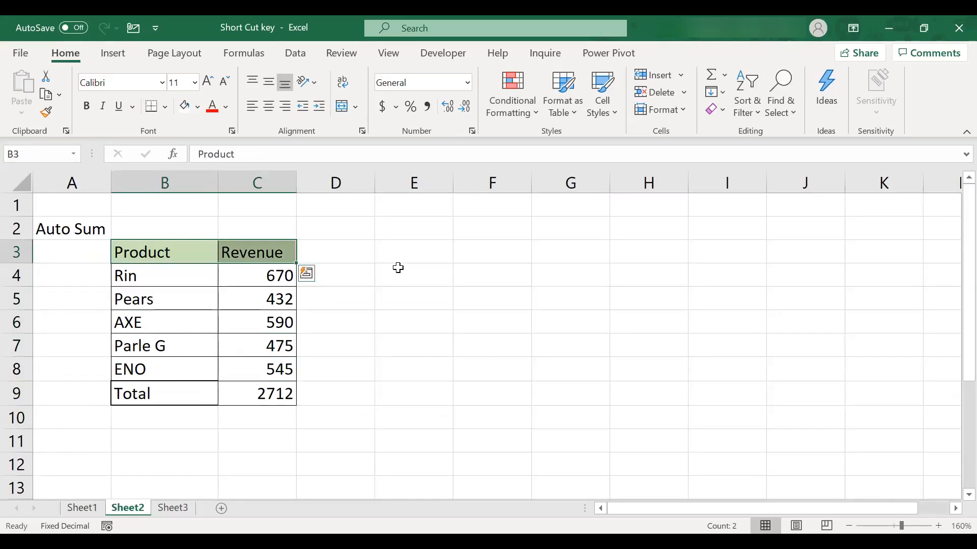
Format the Total label in B9 as bold and underlined with a light orange fill
key(Down)
key(Down)
key(Down)
key(Down)
key(Down)
key(Down)
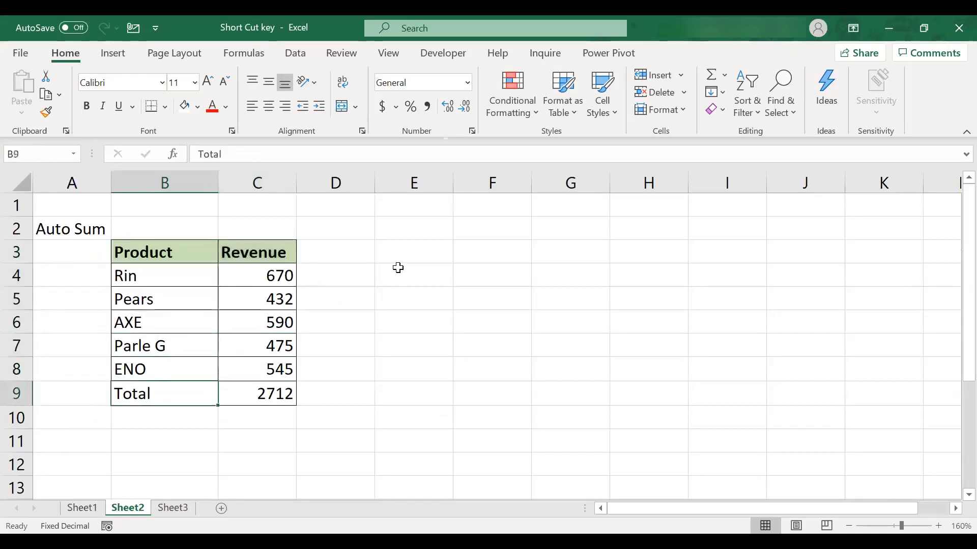
key(ctrl+b)
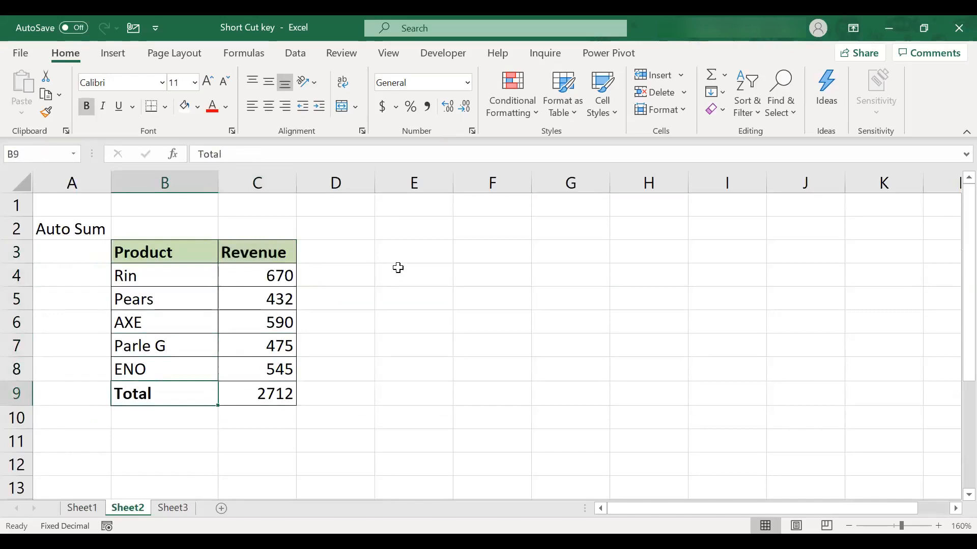
key(ctrl+u)
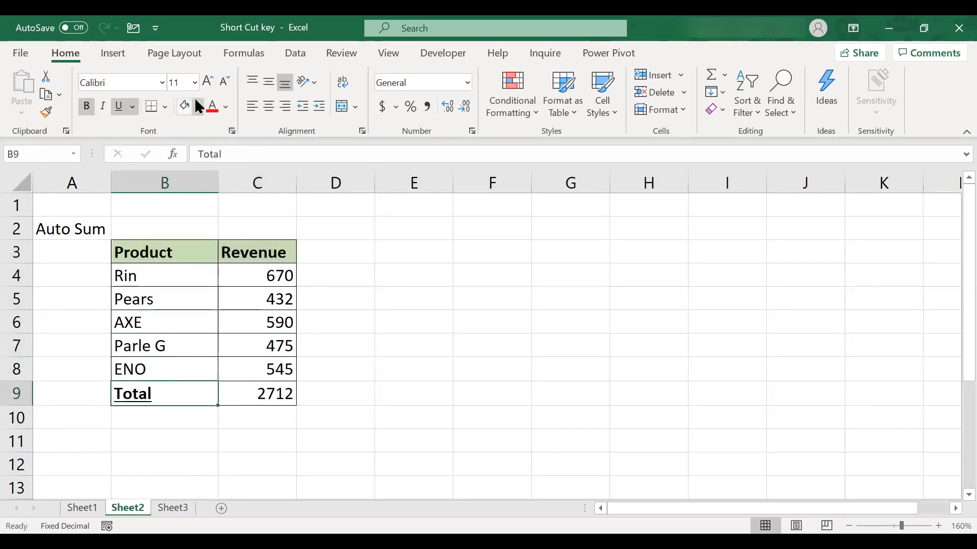
key(alt+h)
key(h)
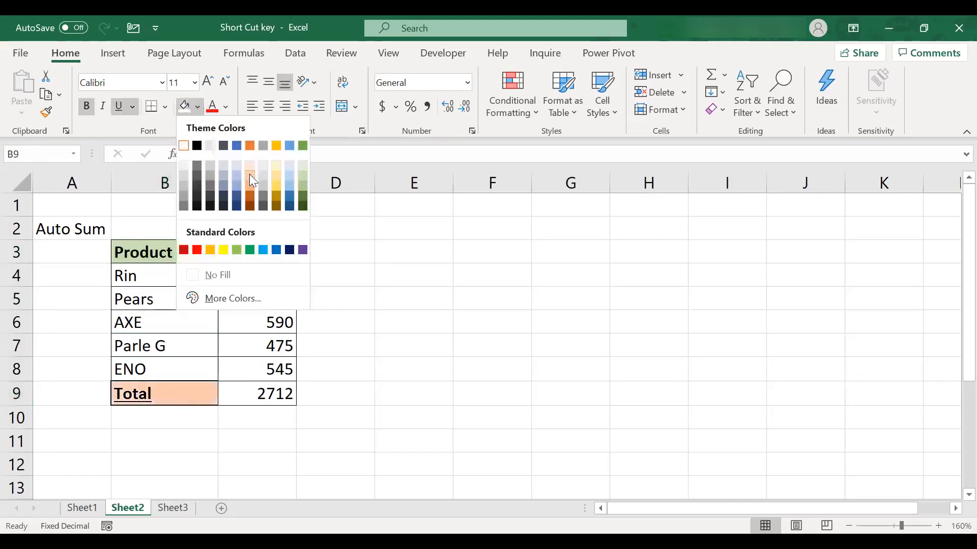
click(250, 177)
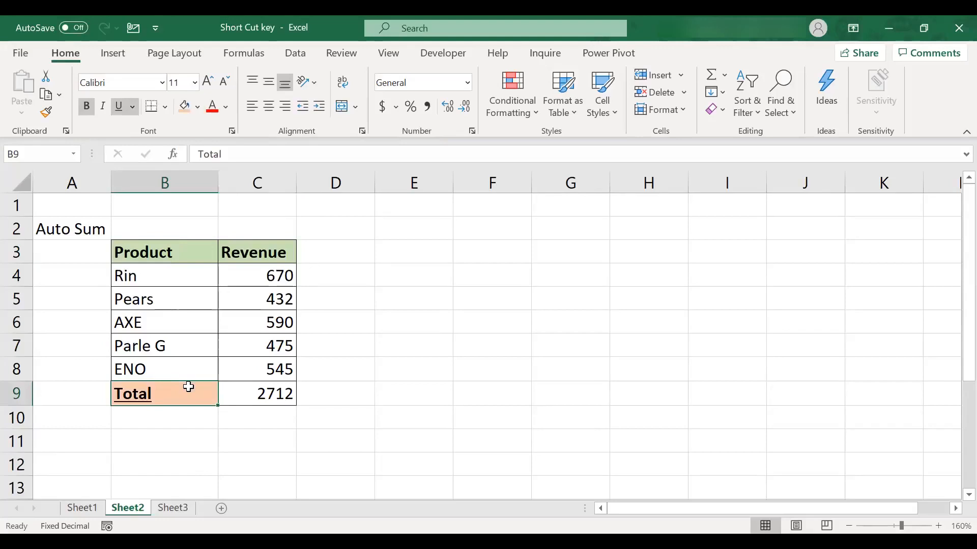
Undo the fill, underline and bold on the Total label and the bold on the header cells
key(ctrl+z)
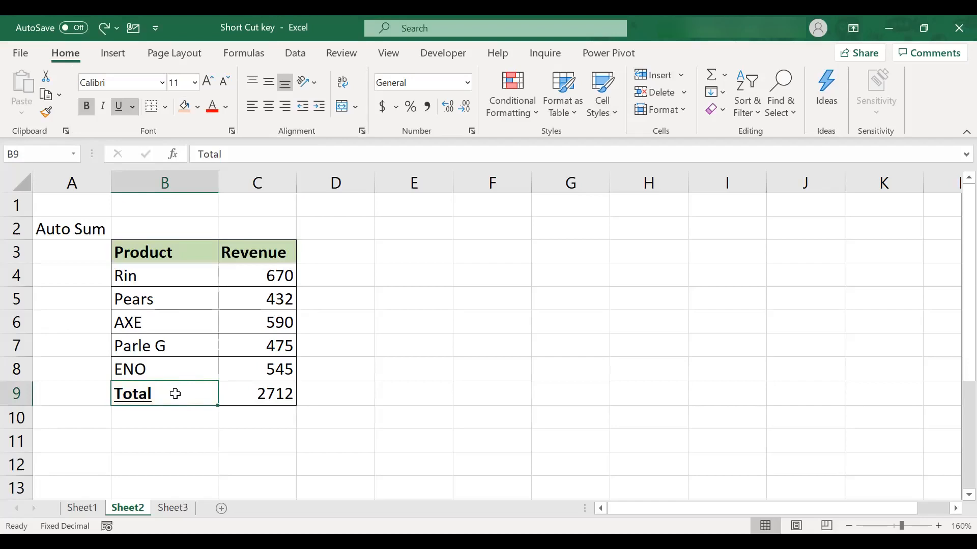
key(ctrl+z)
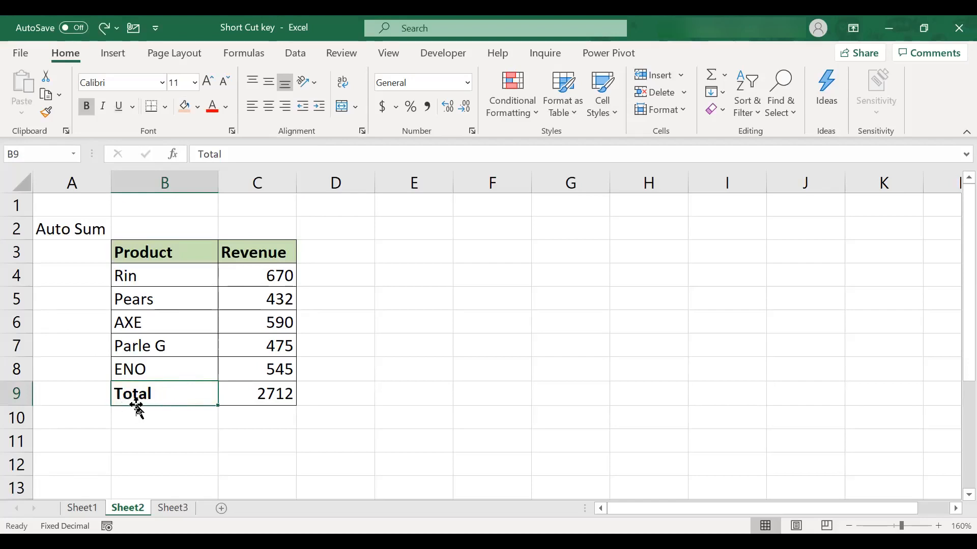
key(ctrl+b)
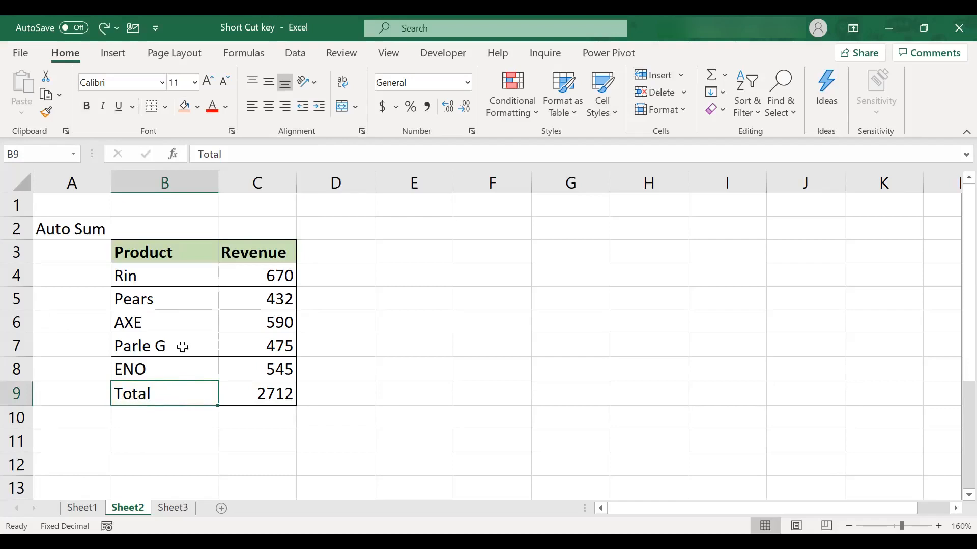
click(137, 254)
key(shift+Right)
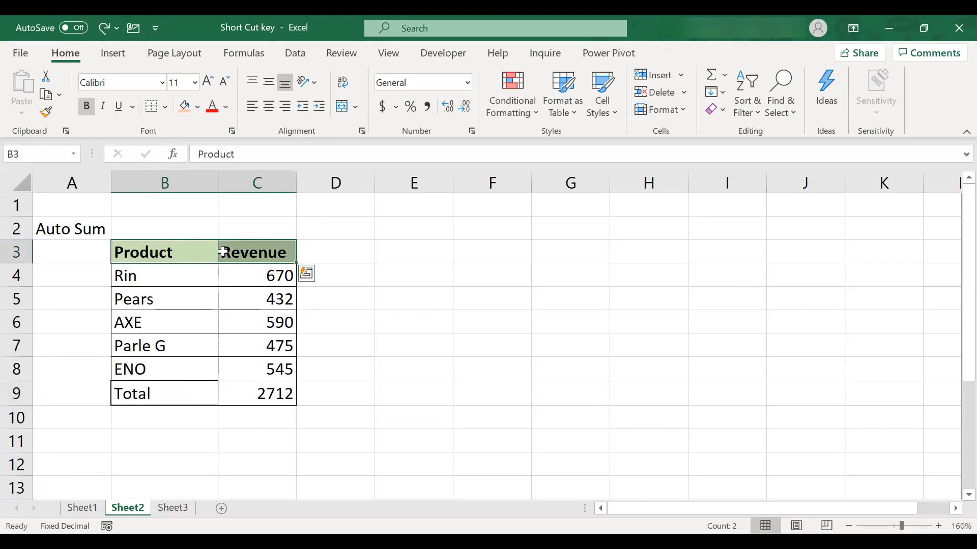
key(ctrl+b)
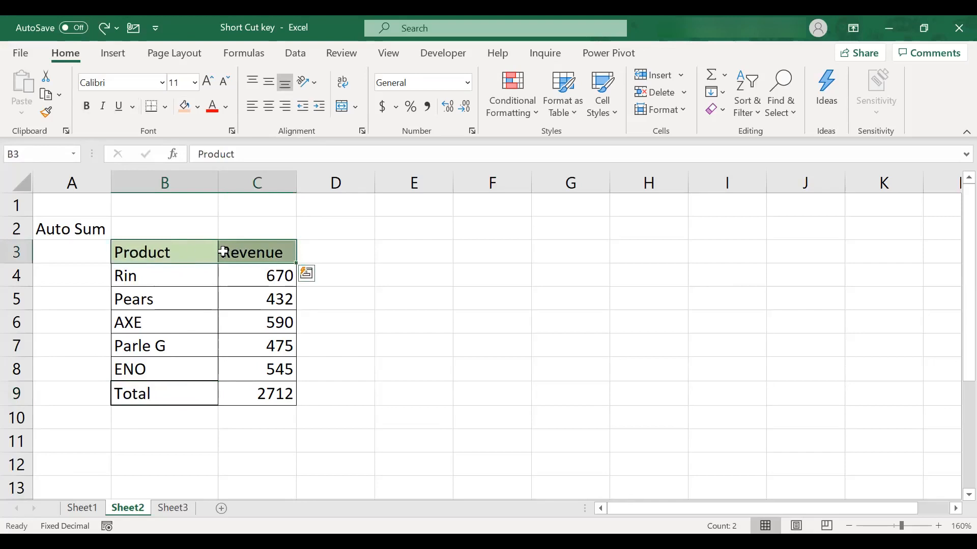
Redo the header bolding and the Total label's bold, underline and light orange fill
click(174, 253)
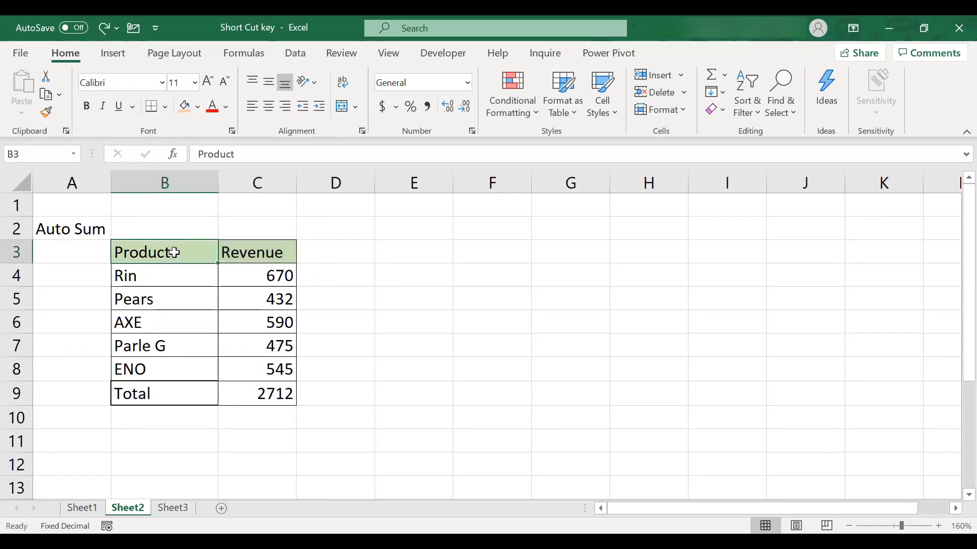
key(shift+Right)
key(ctrl+b)
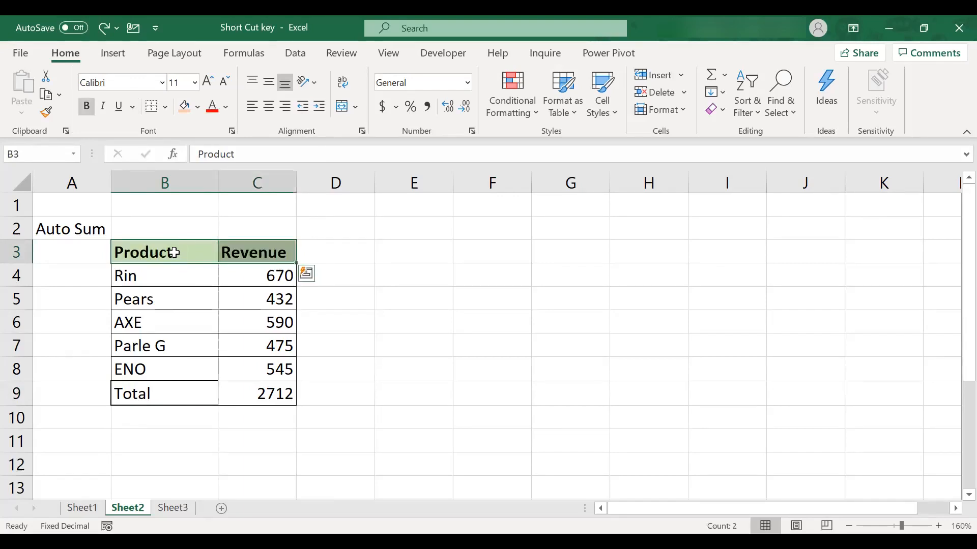
key(ctrl+Down)
key(ctrl+b)
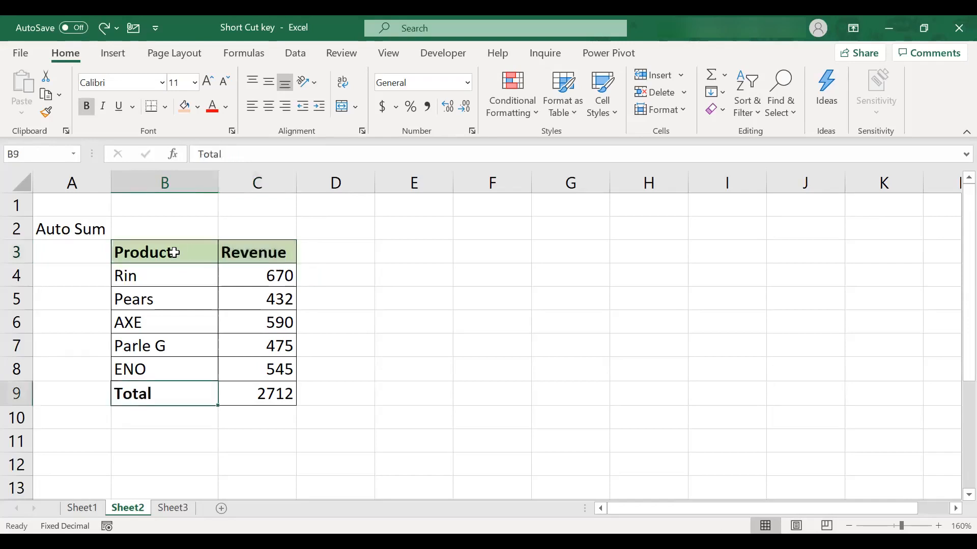
key(ctrl+u)
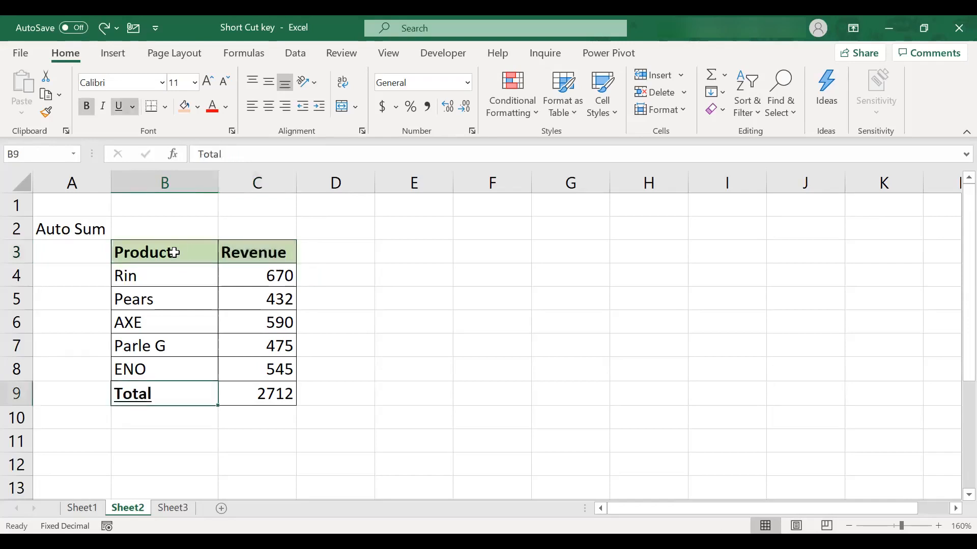
key(ctrl+y)
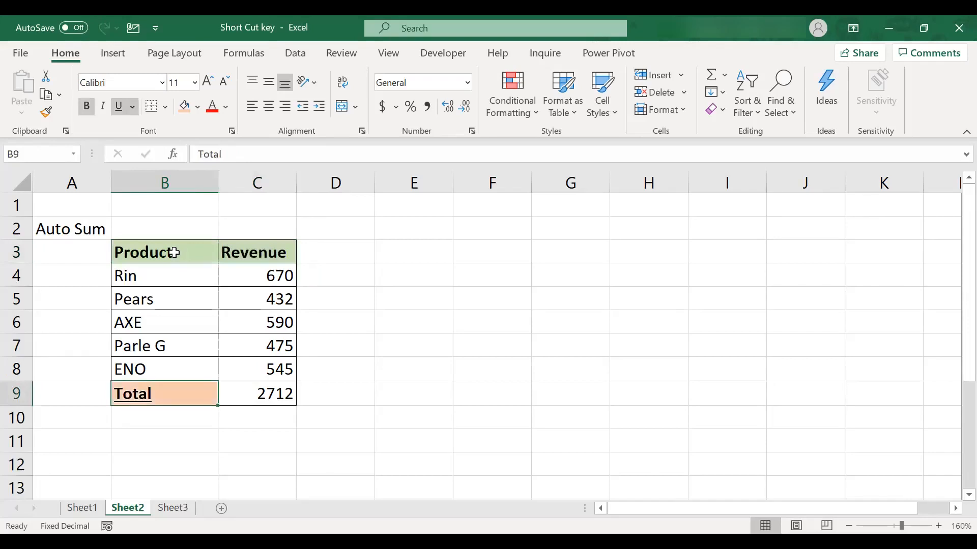
On Sheet1, fill the D6 formula down into D7 and demonstrate highlighting the entire row 7
key(ctrl+Page_Up)
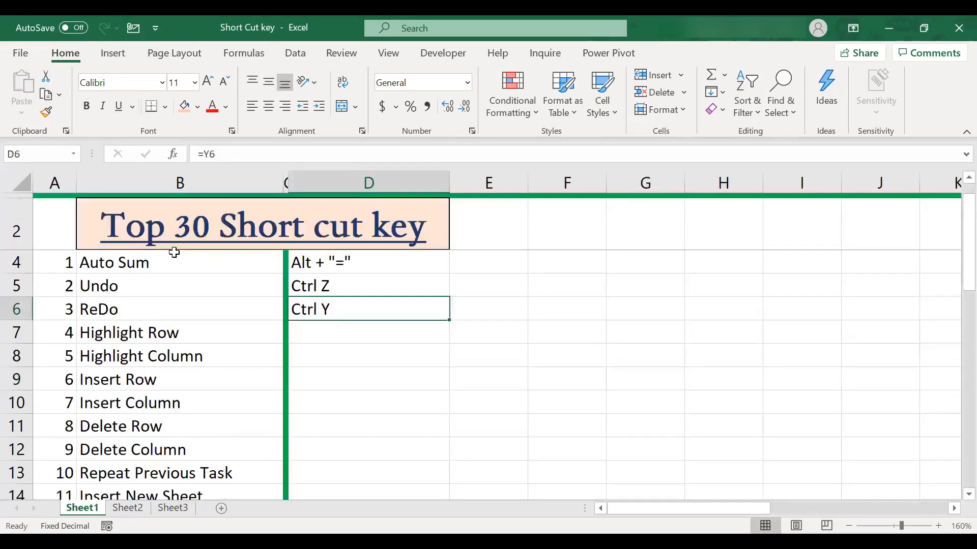
key(Down)
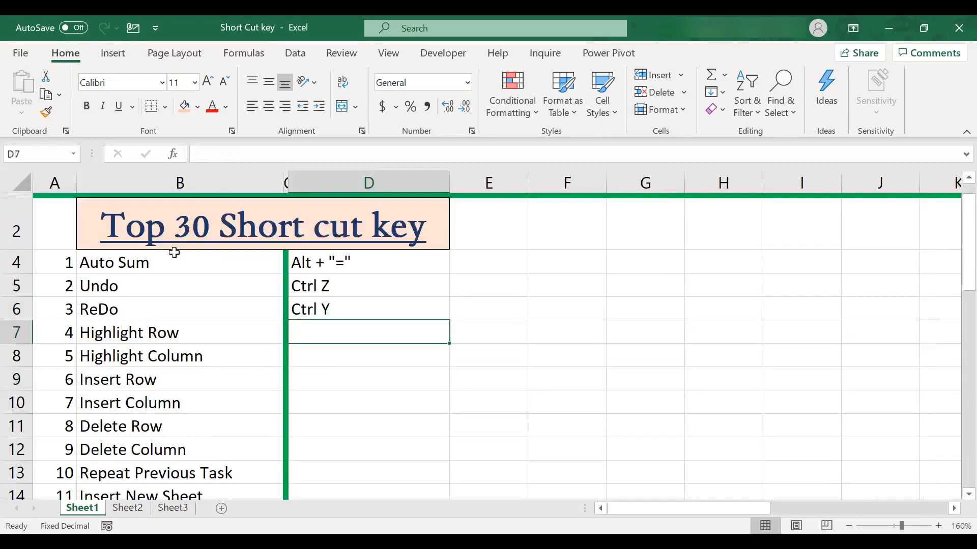
key(shift+Up)
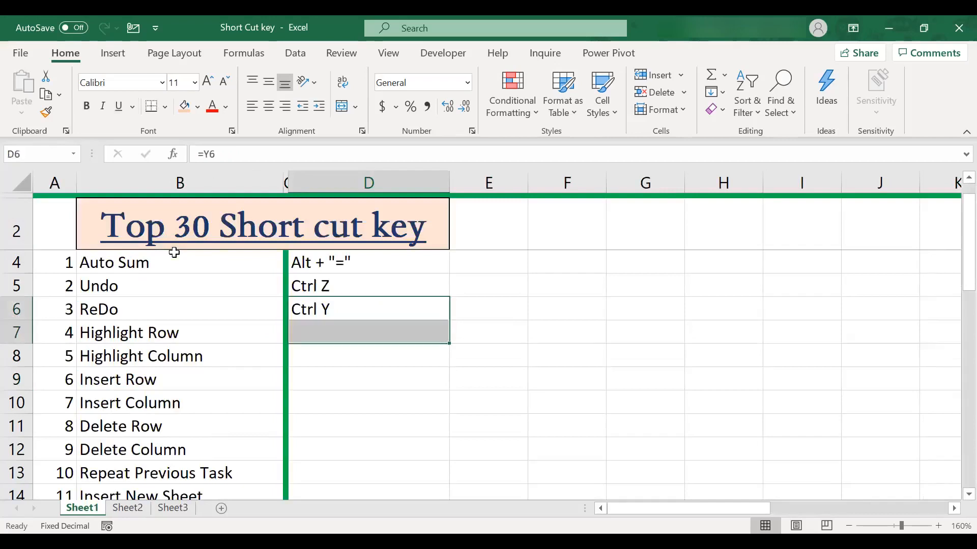
key(ctrl+e)
key(Down)
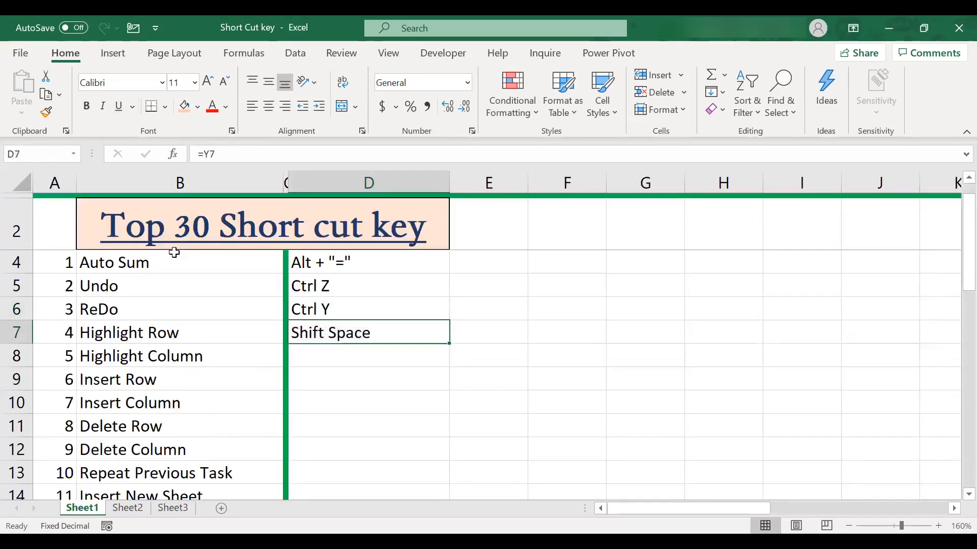
key(shift+space)
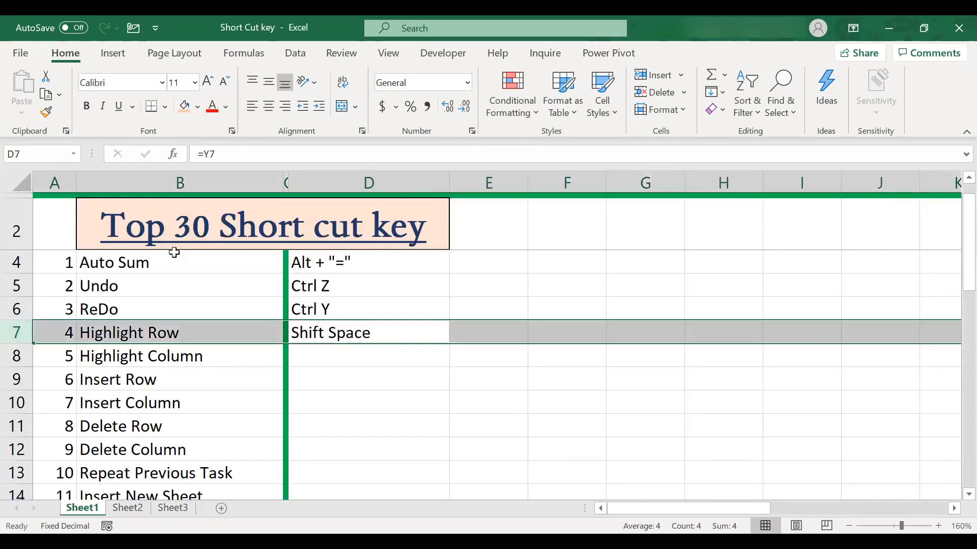
key(Right)
key(Left)
Fill the D7 formula down into D8 and highlight the entire column F
key(shift+Down)
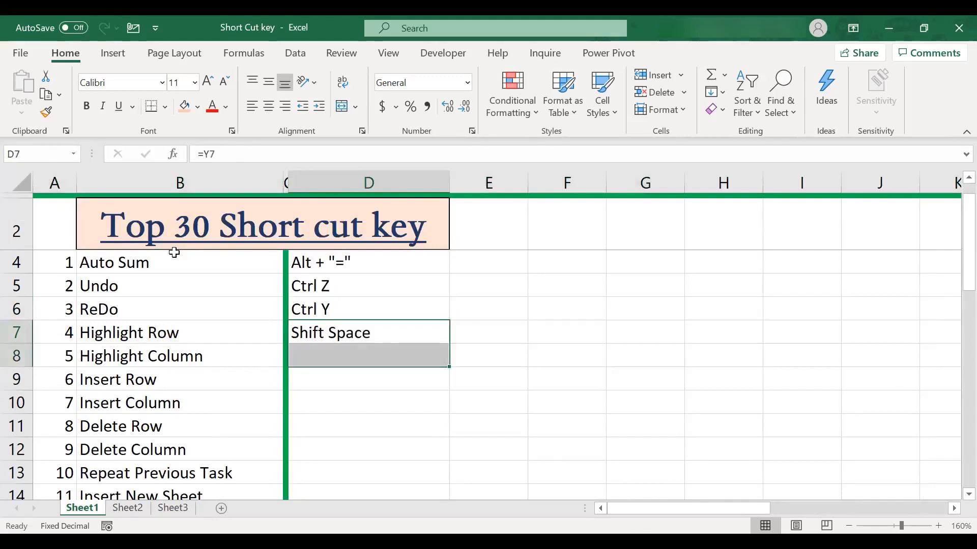
key(ctrl+d)
key(Right)
key(Right)
key(ctrl+space)
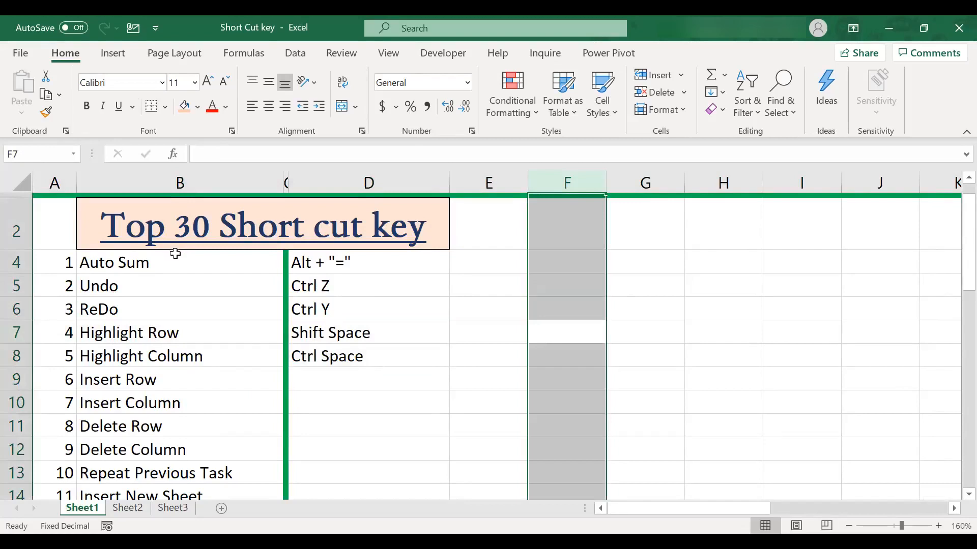
Fill the D8 formula down into D9 for the Insert Row shortcut
click(328, 359)
key(Down)
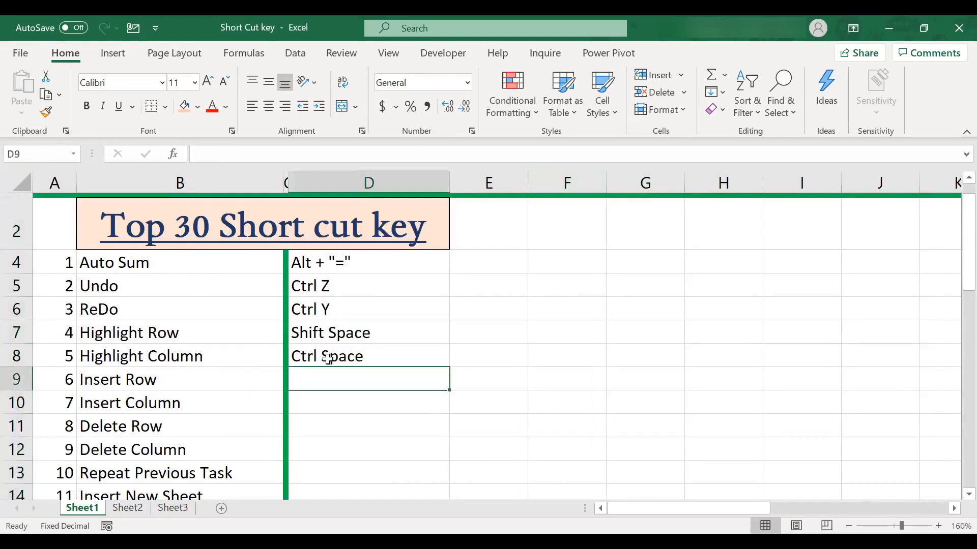
key(Up)
key(shift+Down)
key(ctrl+d)
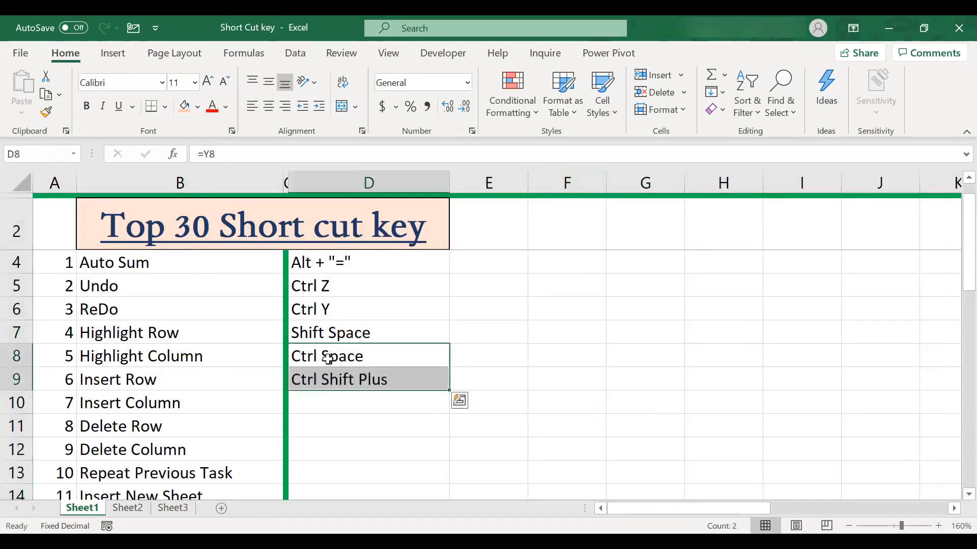
Insert a blank row above the Insert Column entry in row 10
key(Down)
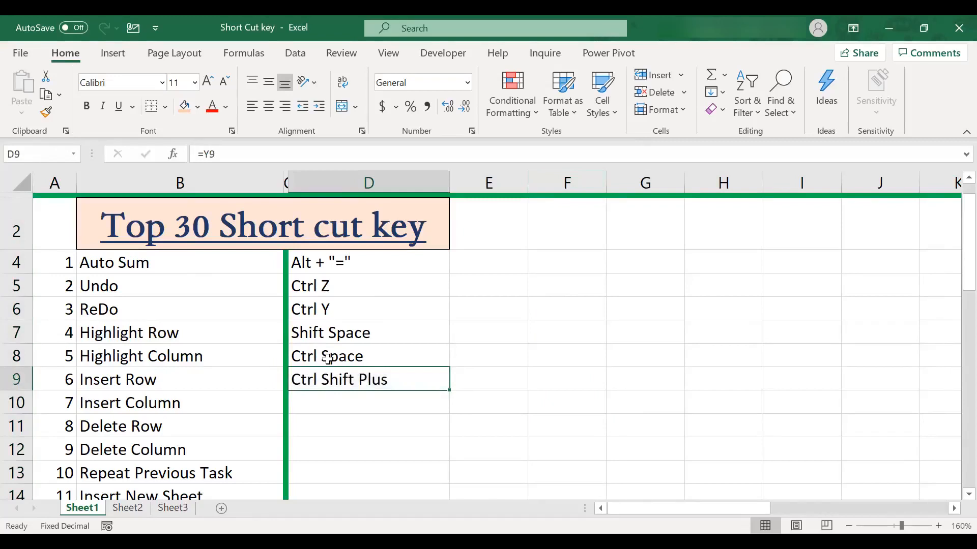
key(Down)
key(Left)
key(Left)
key(Left)
key(Up)
key(Down)
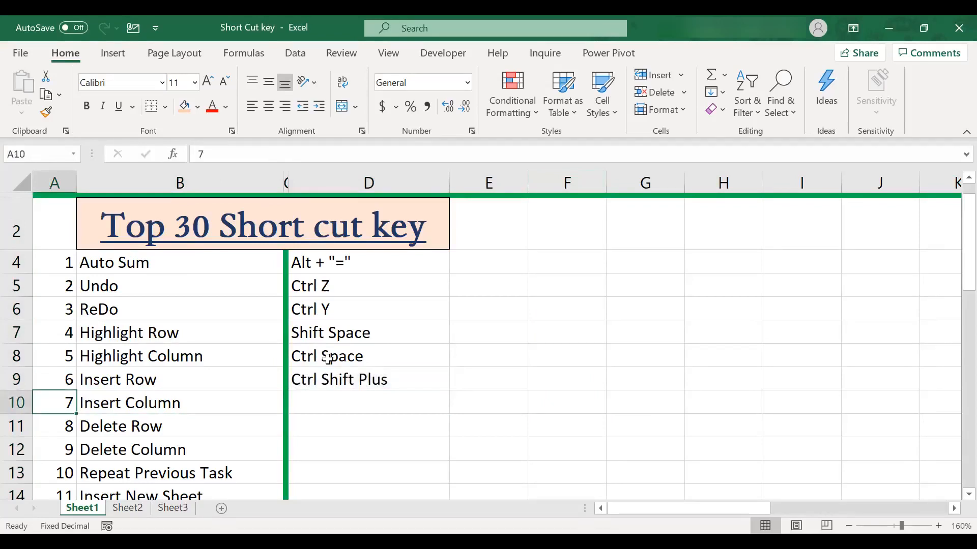
key(shift+space)
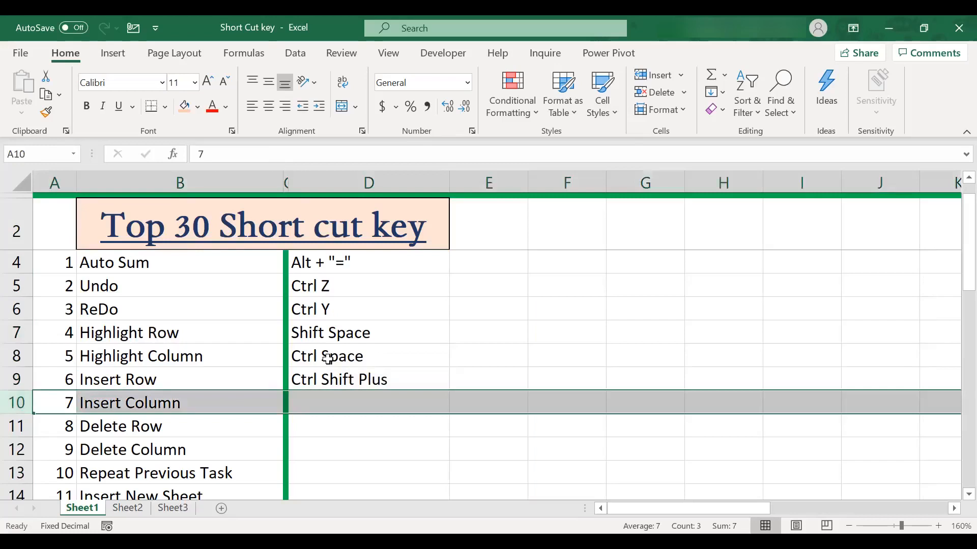
key(ctrl+shift+plus)
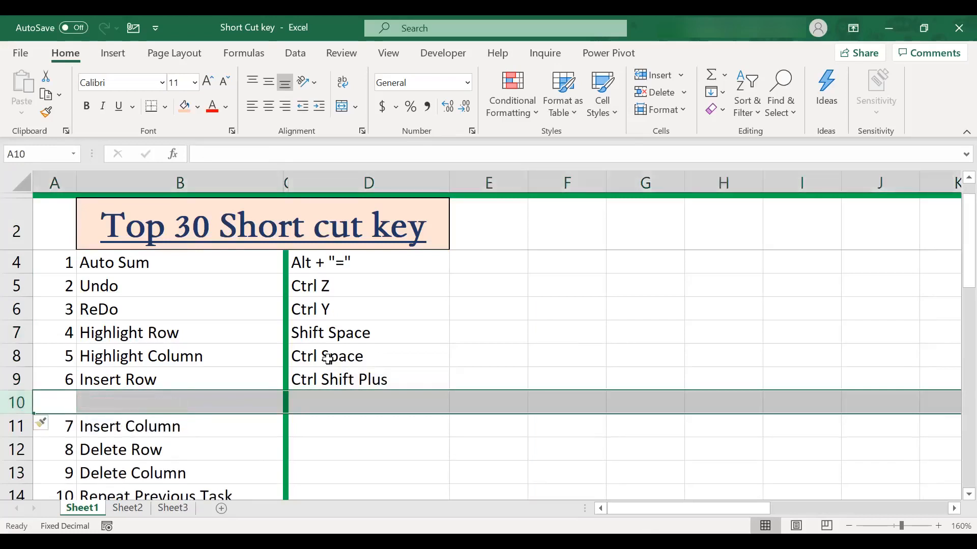
Undo the blank row insertion at row 10
key(Right)
key(Left)
key(Right)
key(Right)
key(Right)
key(Right)
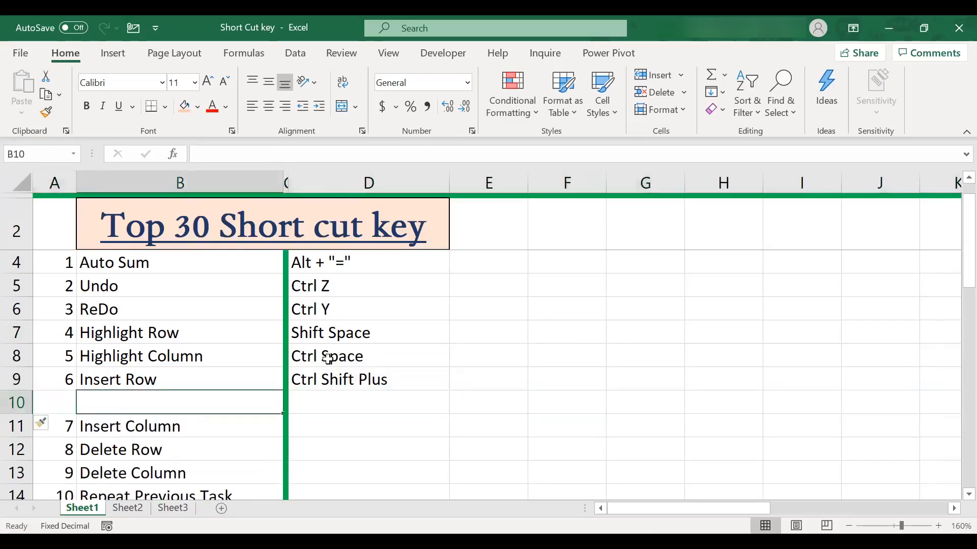
key(Left)
key(Left)
key(Left)
key(Left)
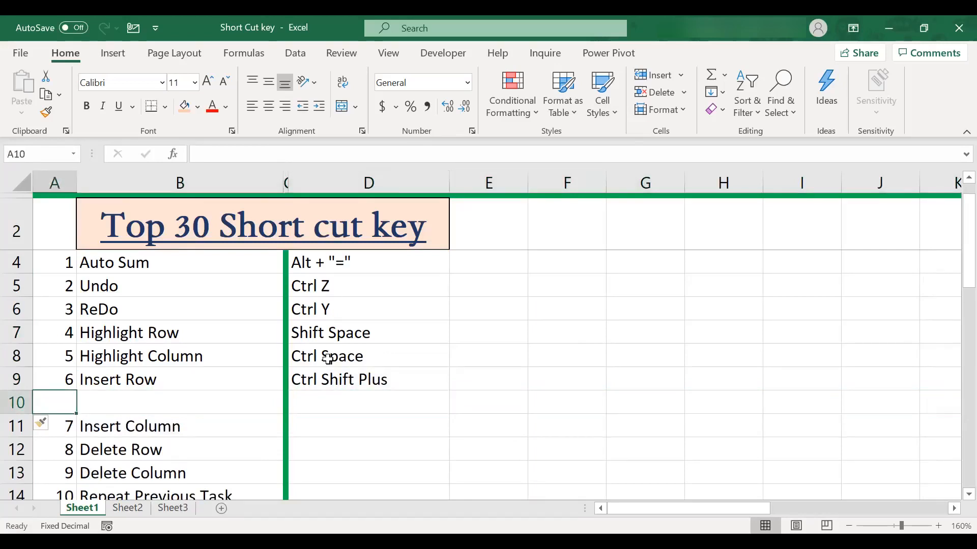
key(shift+space)
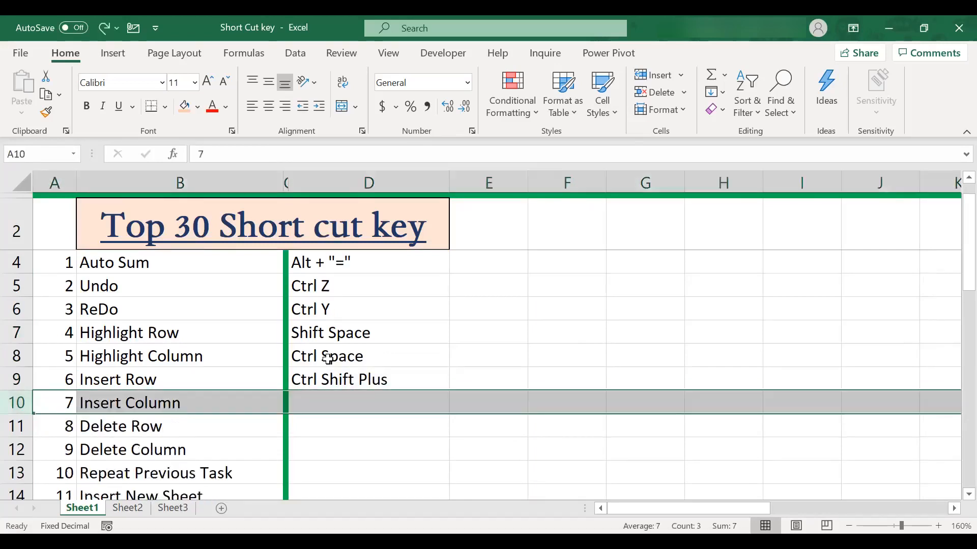
key(ctrl+minus)
Fill the D9 formula down into D10 for the Insert Column shortcut
key(Right)
key(Right)
key(Up)
key(Right)
key(shift+Down)
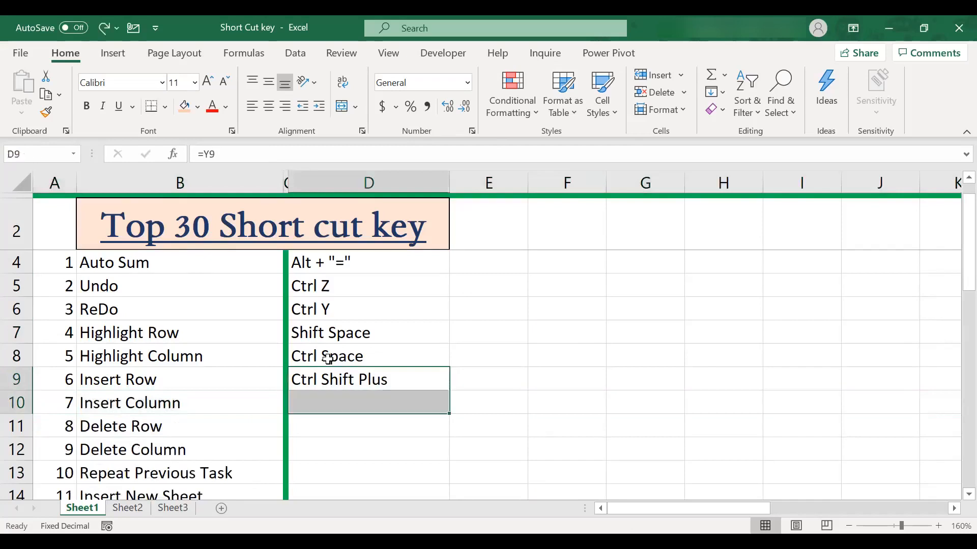
key(ctrl+d)
Highlight the entire column A and insert four blank columns before the numbered list
key(Down)
key(Left)
key(Left)
key(Left)
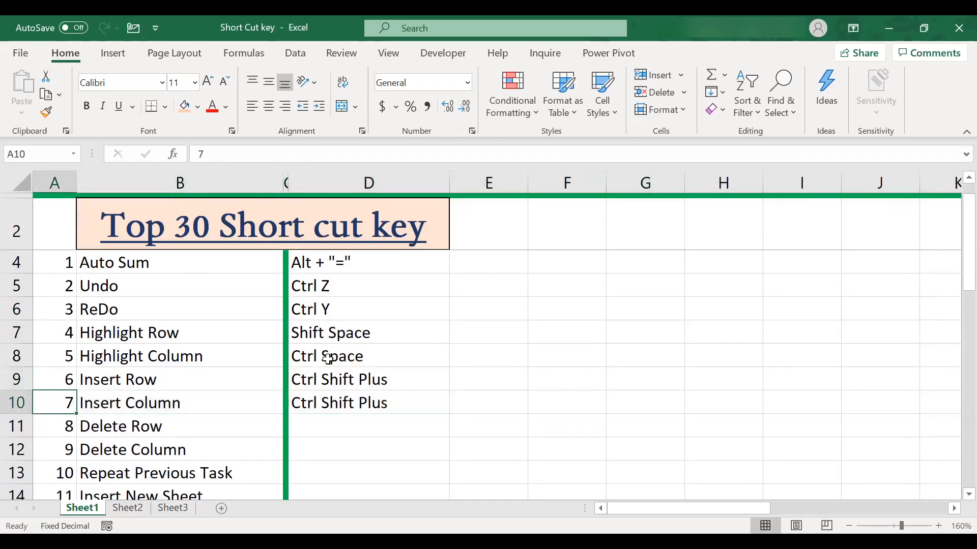
key(ctrl+space)
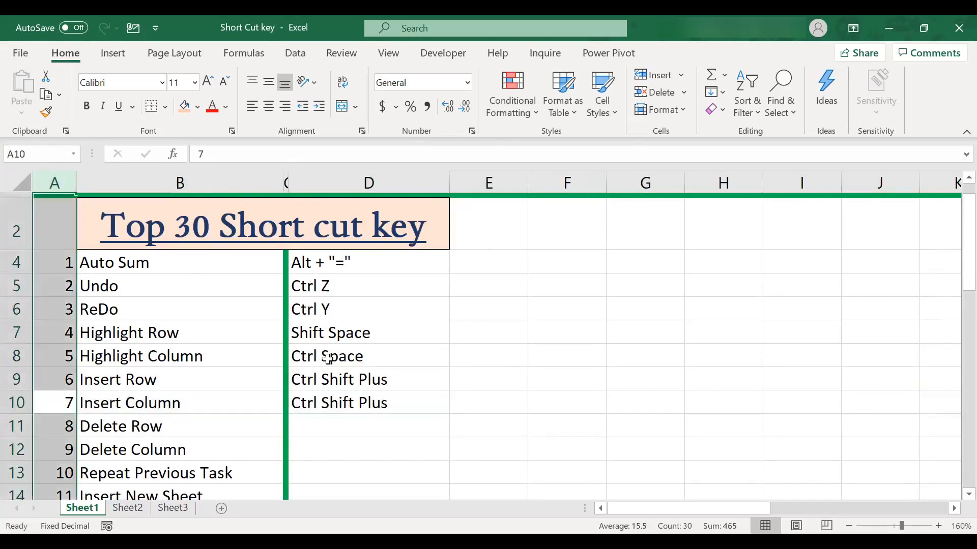
key(ctrl+shift+plus)
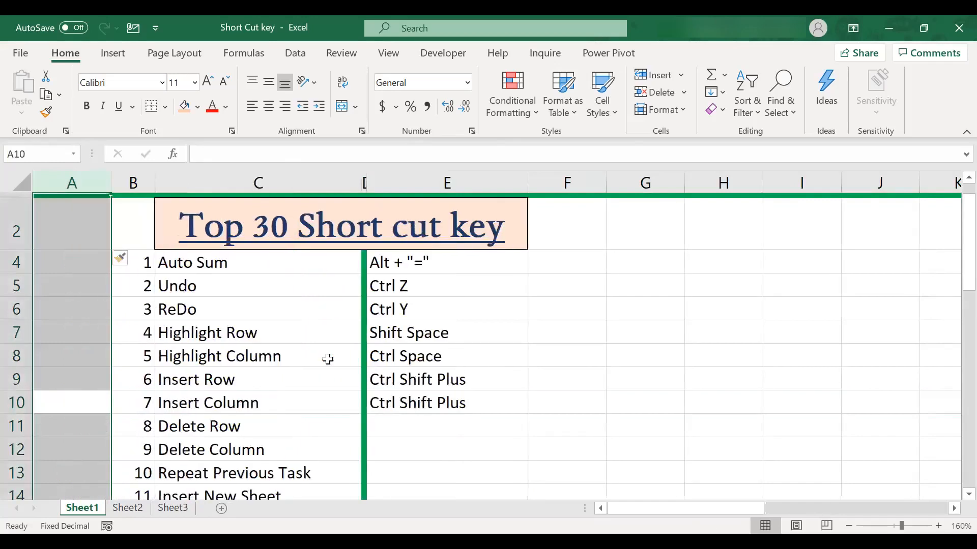
key(ctrl+shift+plus)
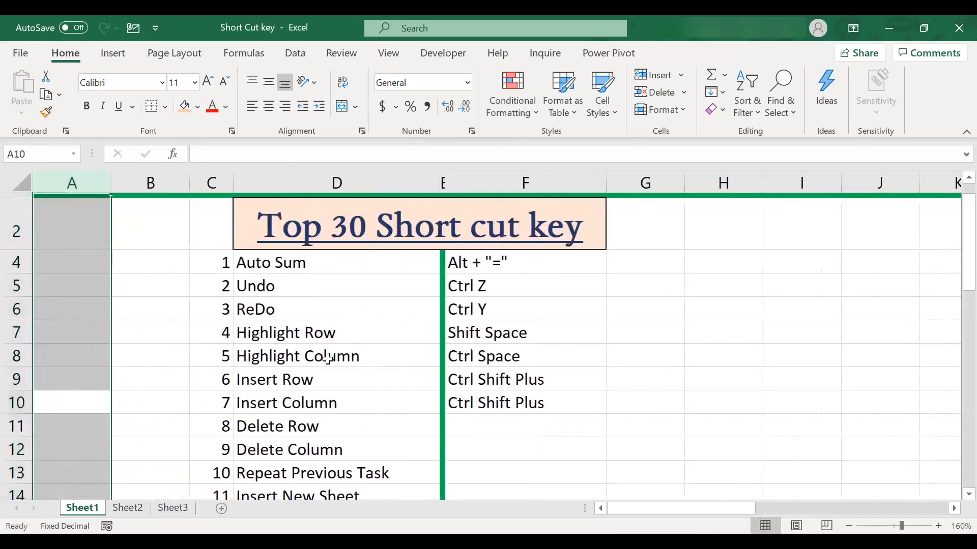
key(ctrl+shift+plus)
key(ctrl+shift+plus)
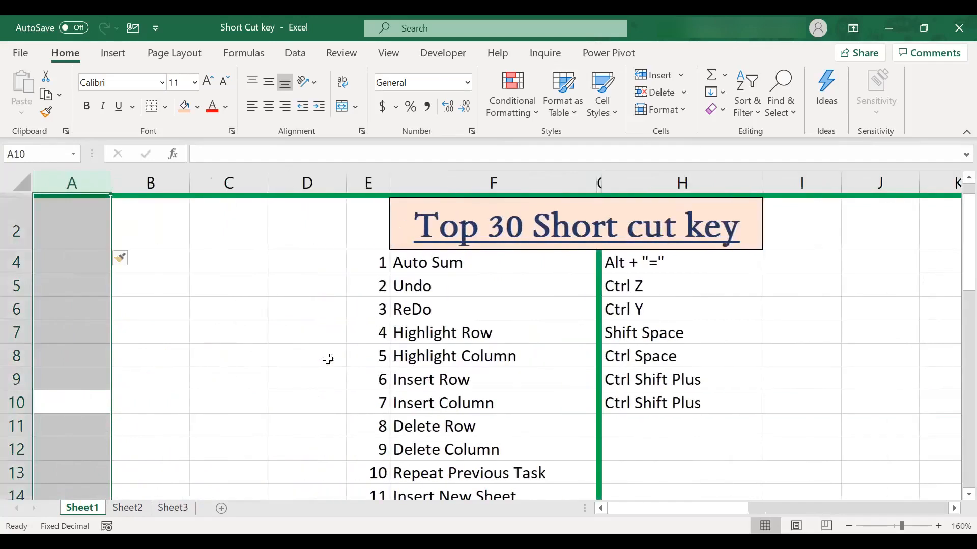
Undo the four blank column insertions
key(ctrl+minus)
key(ctrl+minus)
key(ctrl+minus)
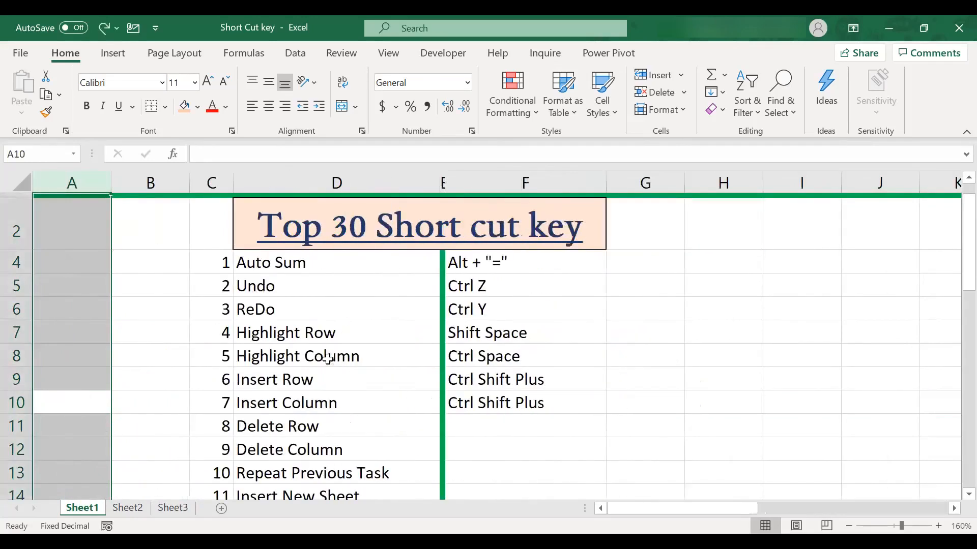
key(ctrl+minus)
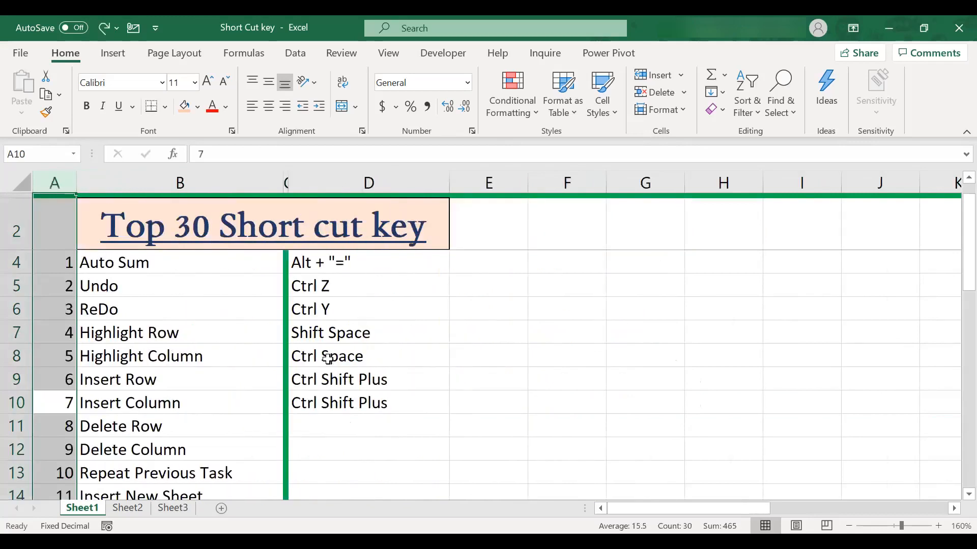
Fill the D10 formula down into D11 for the Delete Row shortcut
key(Right)
key(Right)
key(Right)
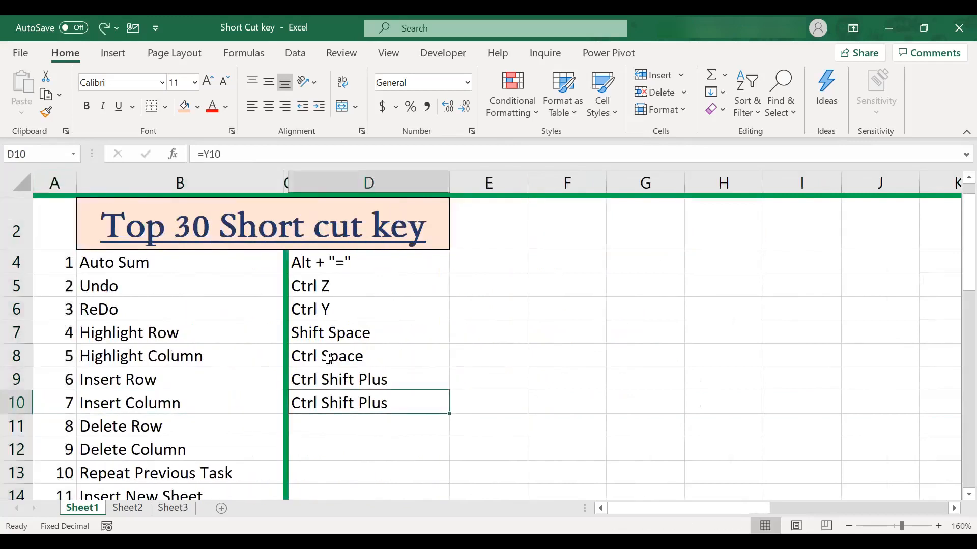
key(shift+Down)
key(ctrl+d)
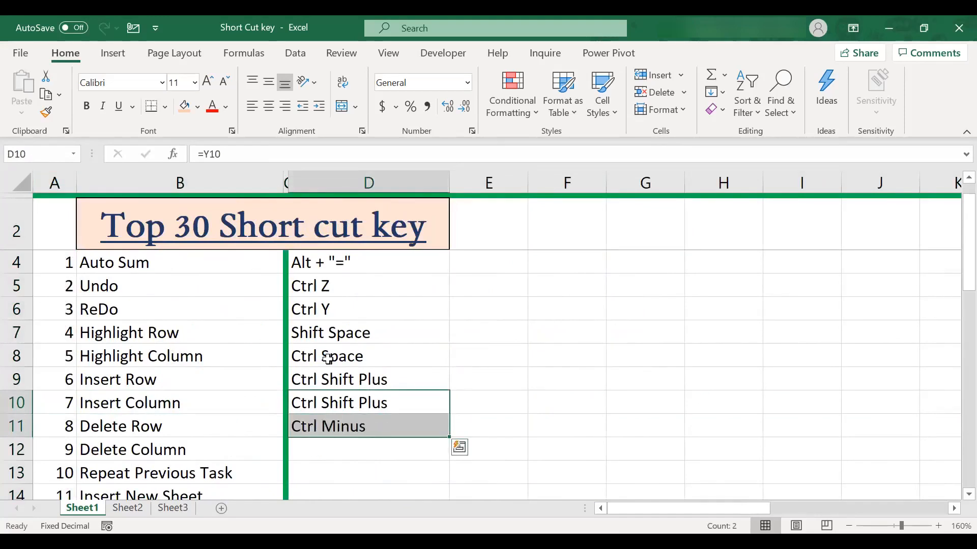
Delete the entire row 10 as a demonstration, and undo the deletion
key(shift+Up)
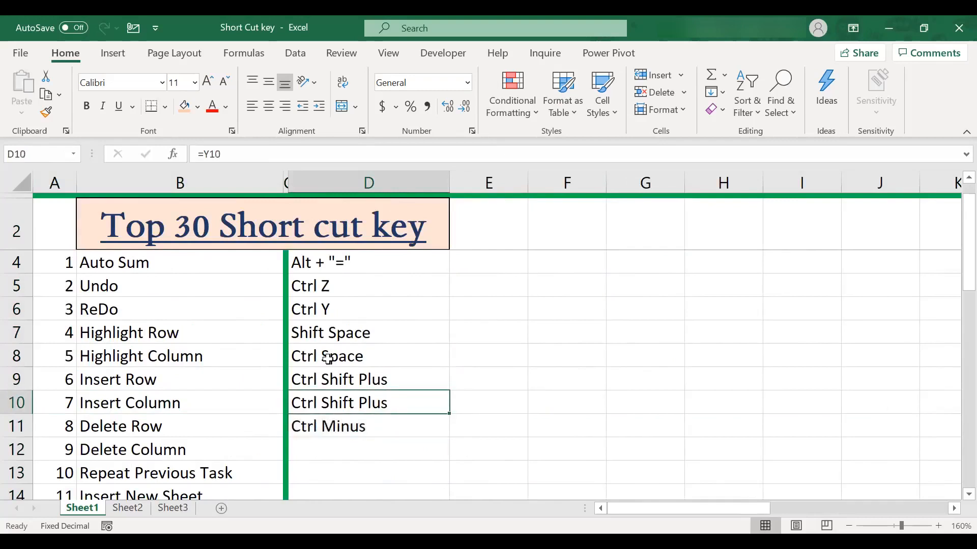
key(shift+space)
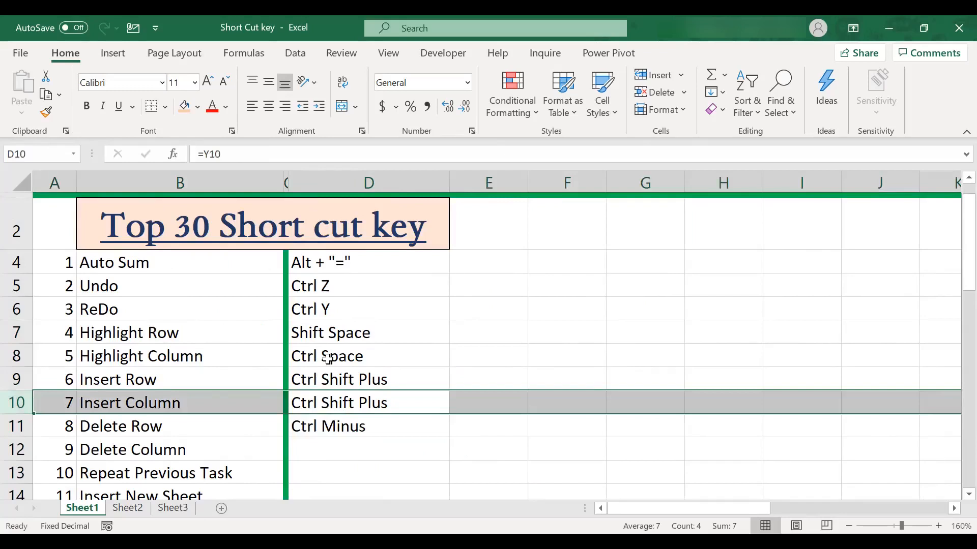
key(ctrl+minus)
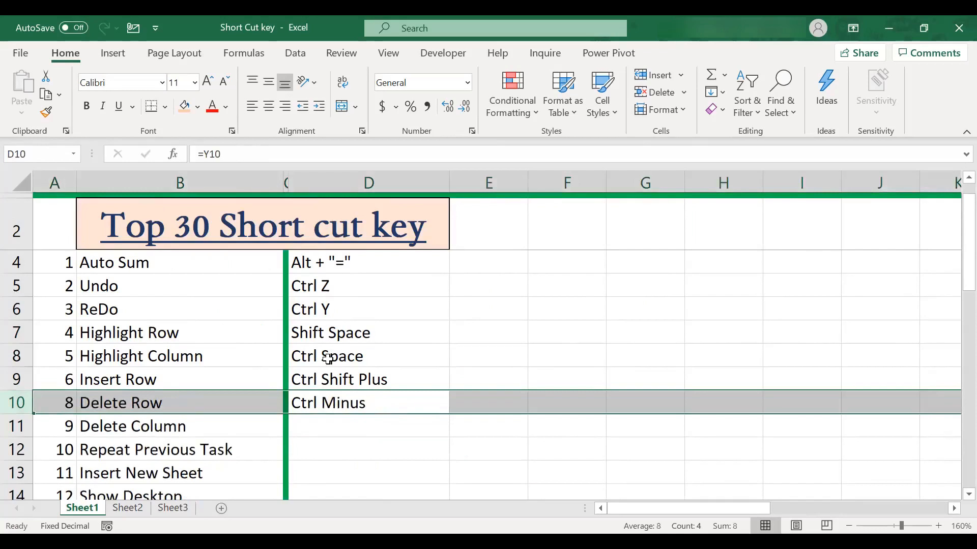
key(ctrl+z)
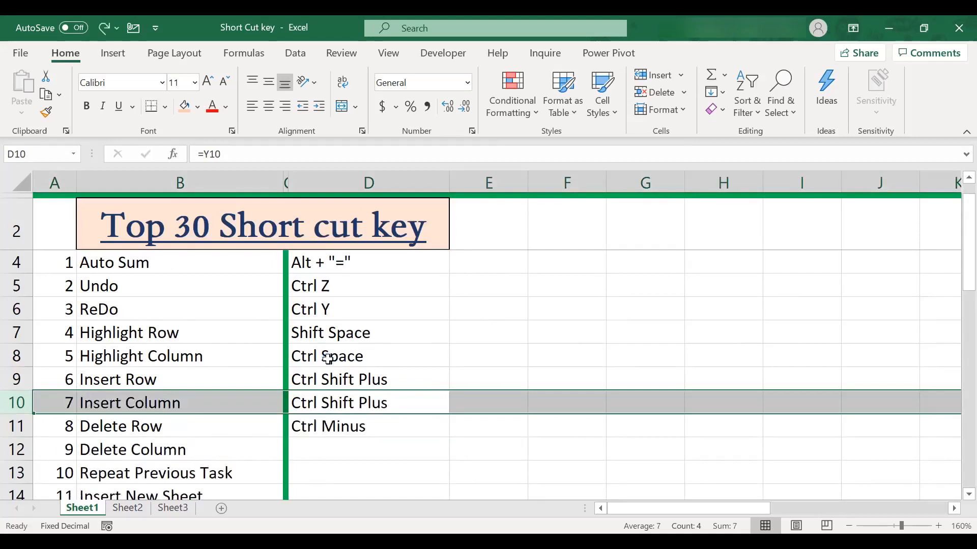
Fill the D11 formula down into D12 for the Delete Column shortcut
key(Right)
key(Down)
key(Left)
key(Left)
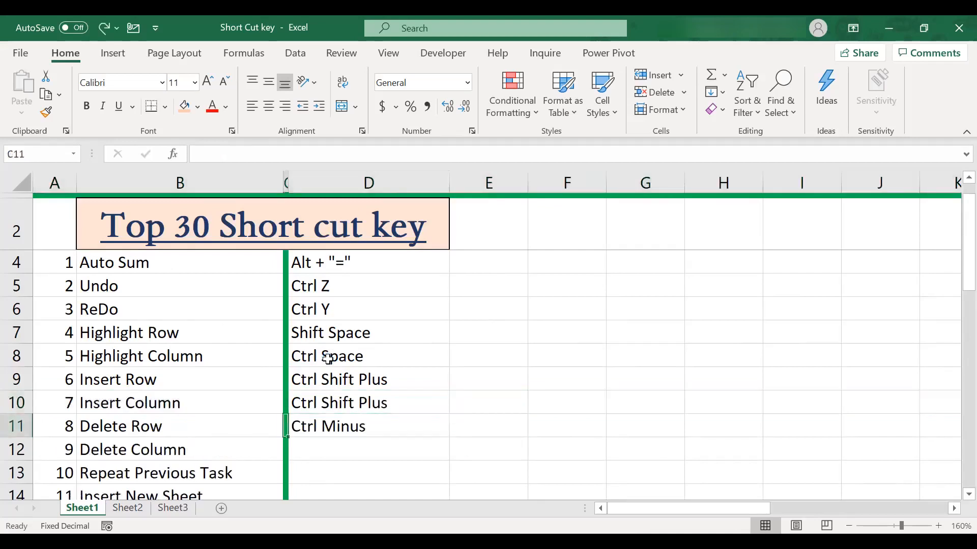
key(Right)
key(shift+Down)
key(ctrl+d)
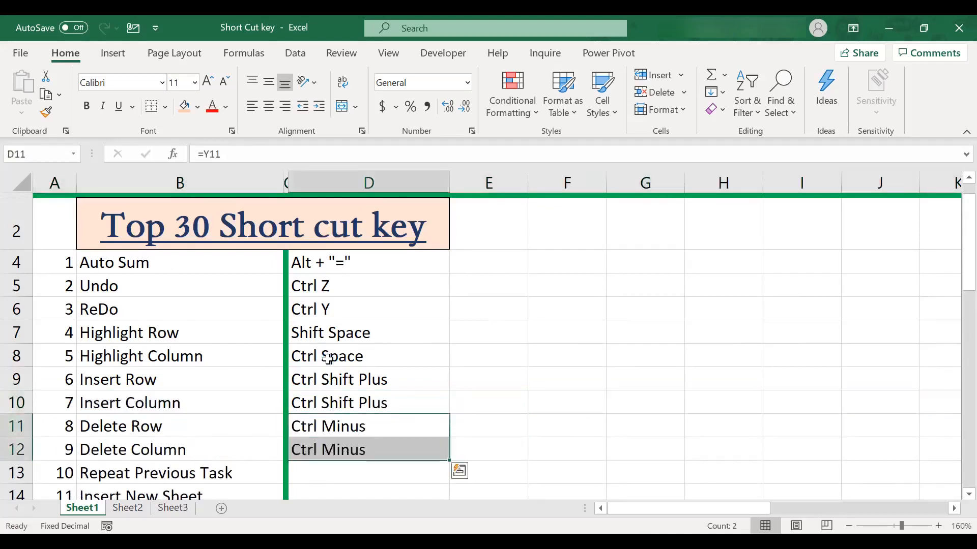
Delete the entire column A as a demonstration, and undo the deletion
key(Down)
key(Down)
key(Down)
key(Up)
key(Up)
key(Left)
key(Left)
key(Left)
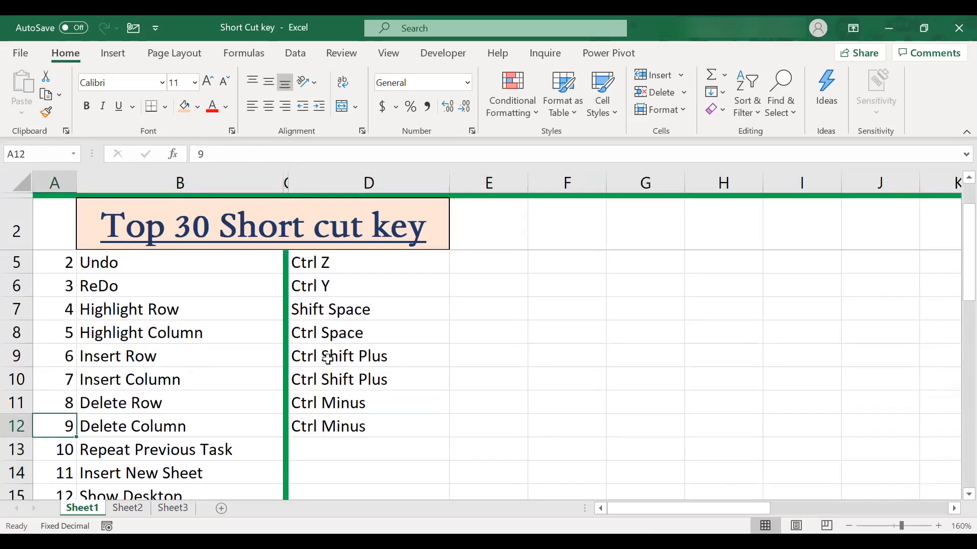
key(ctrl+space)
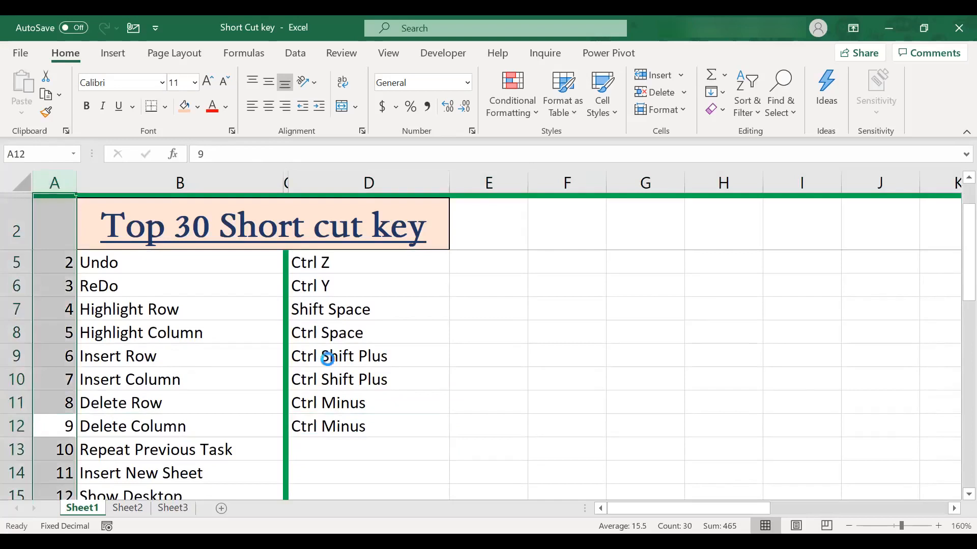
key(ctrl+minus)
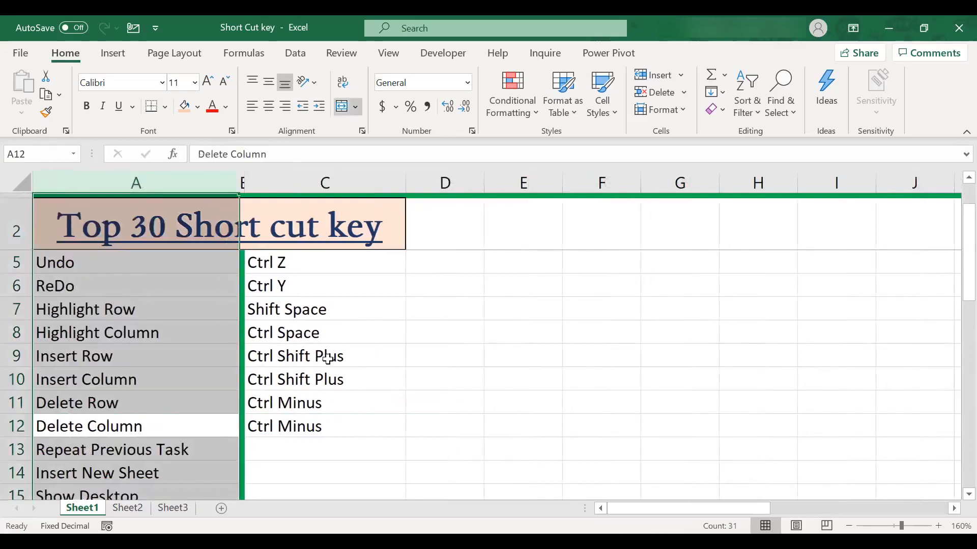
key(ctrl+z)
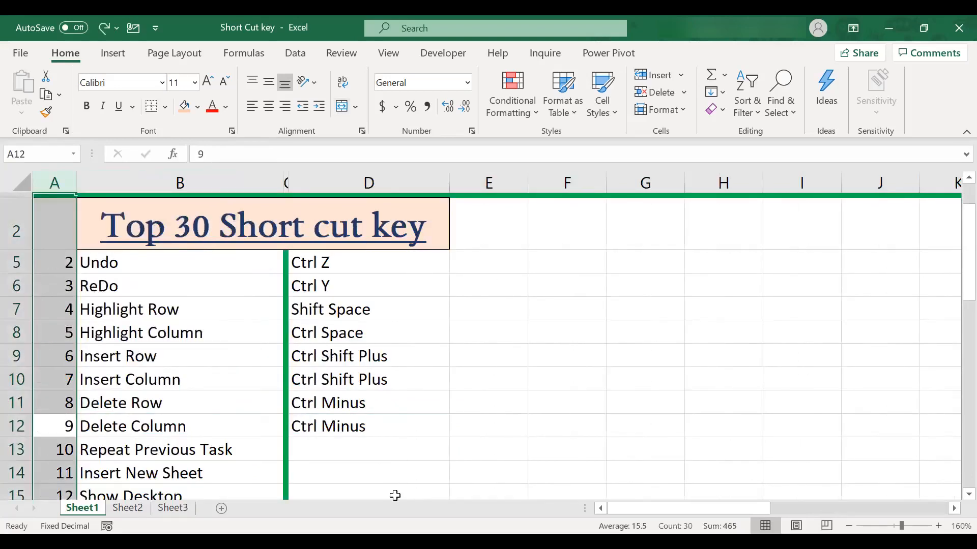
Fill the D12 formula down into D13 for the Repeat Previous Task shortcut
click(338, 449)
key(Up)
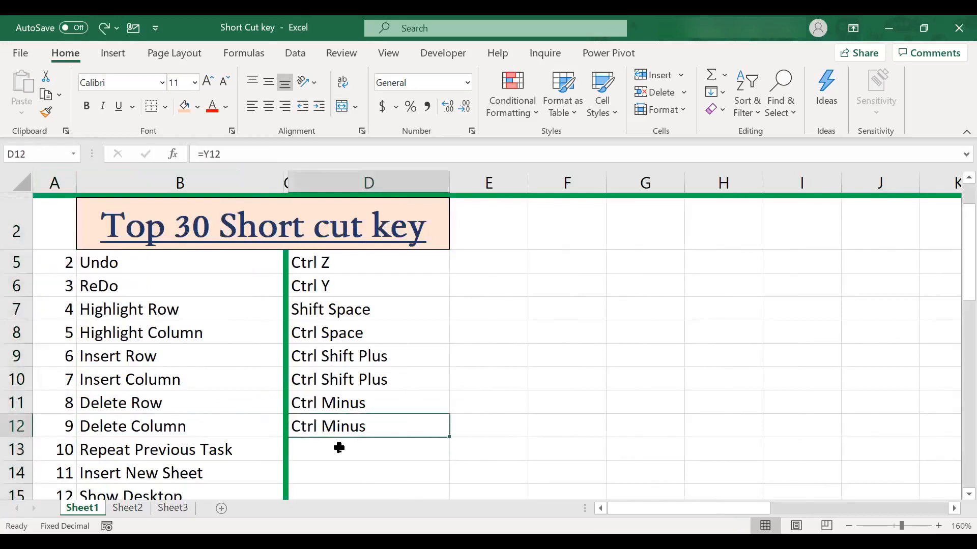
key(shift+Down)
key(ctrl+d)
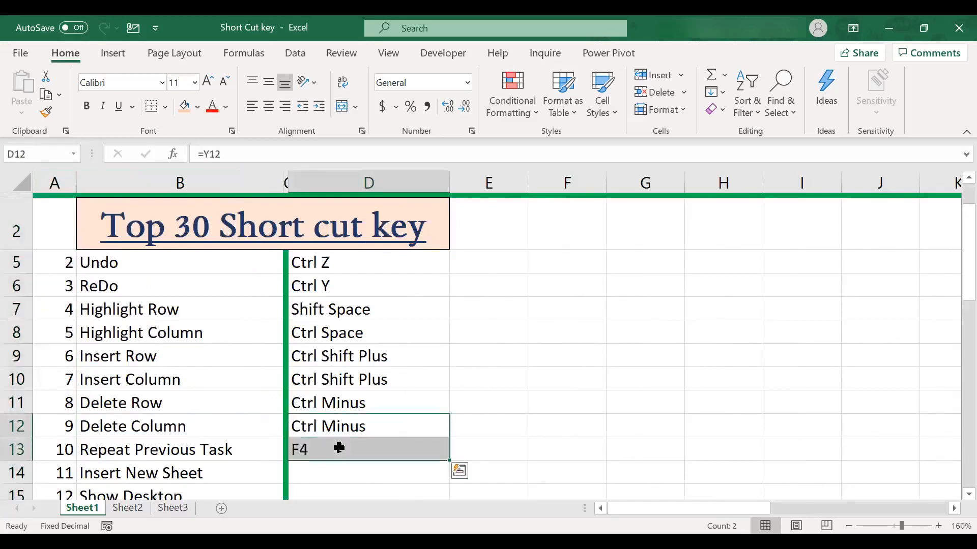
click(339, 448)
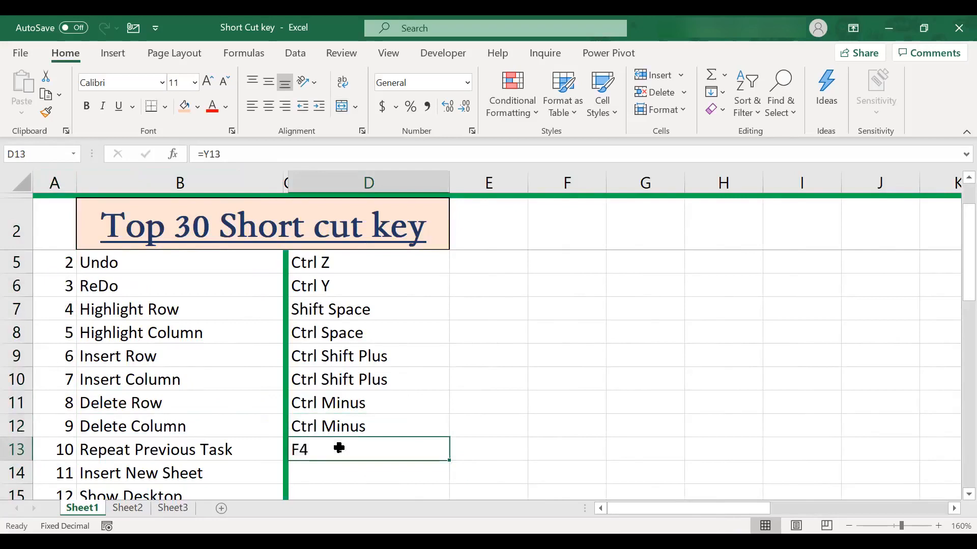
On Sheet2, change the font colour of the product name Rin in B4 to red
key(ctrl+Page_Down)
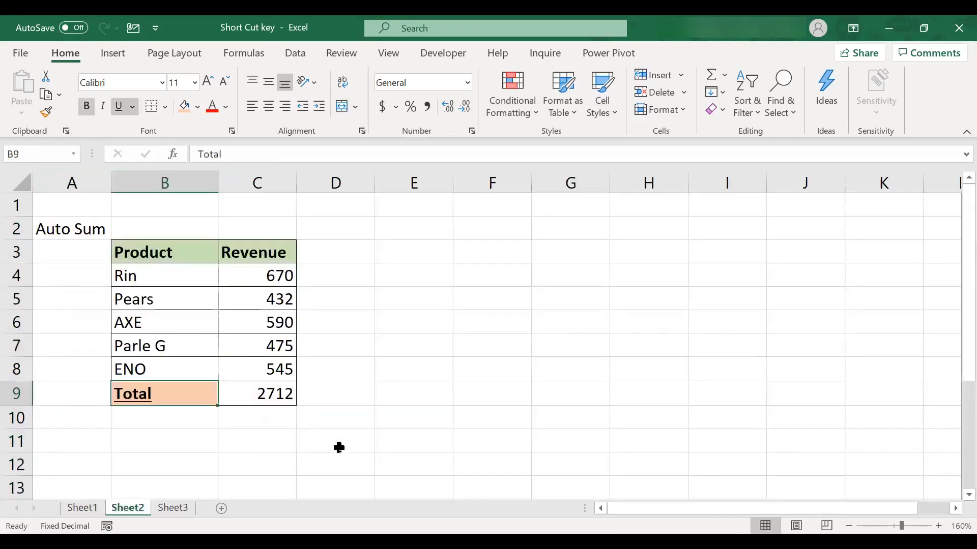
click(148, 279)
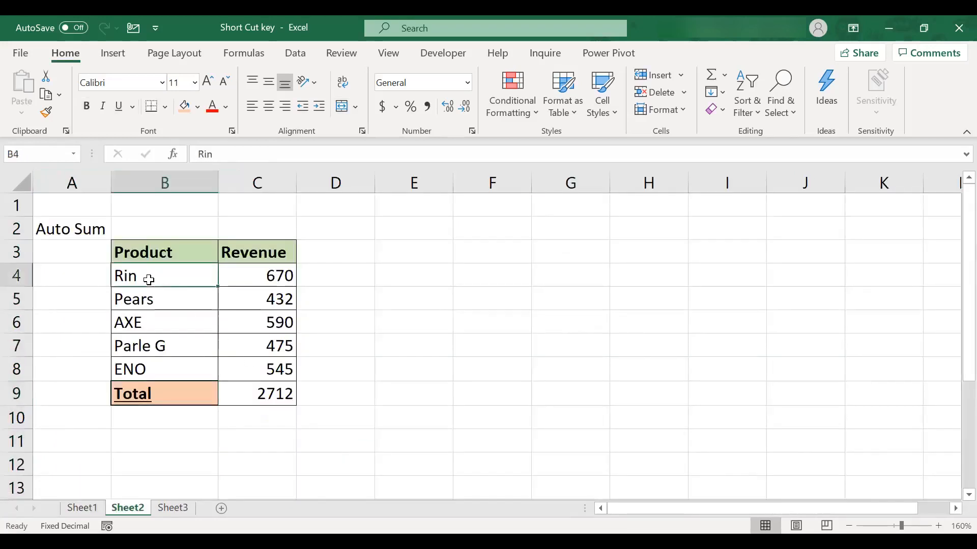
click(212, 106)
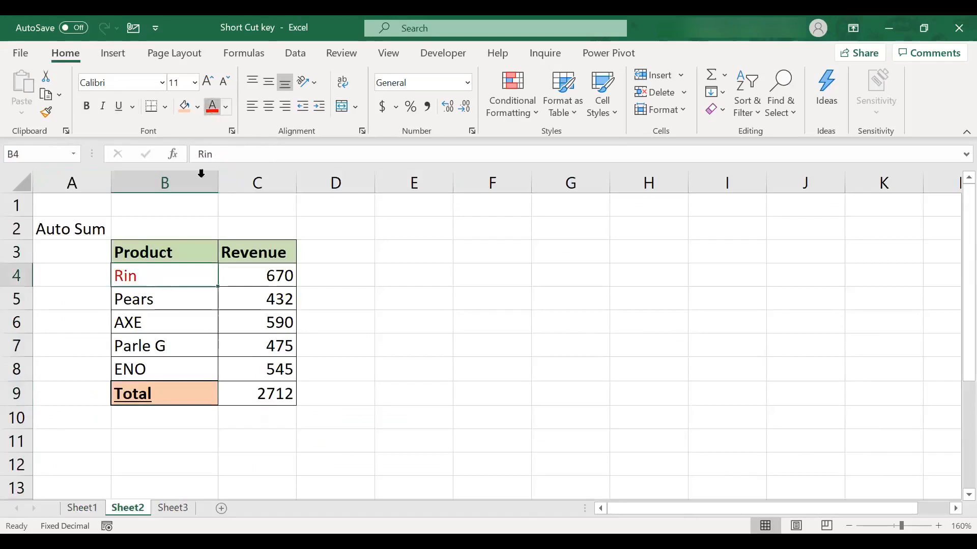
Repeat the red font colour change on the 590 revenue in C6, Parle G in B7 and the Auto Sum label in A2
click(253, 324)
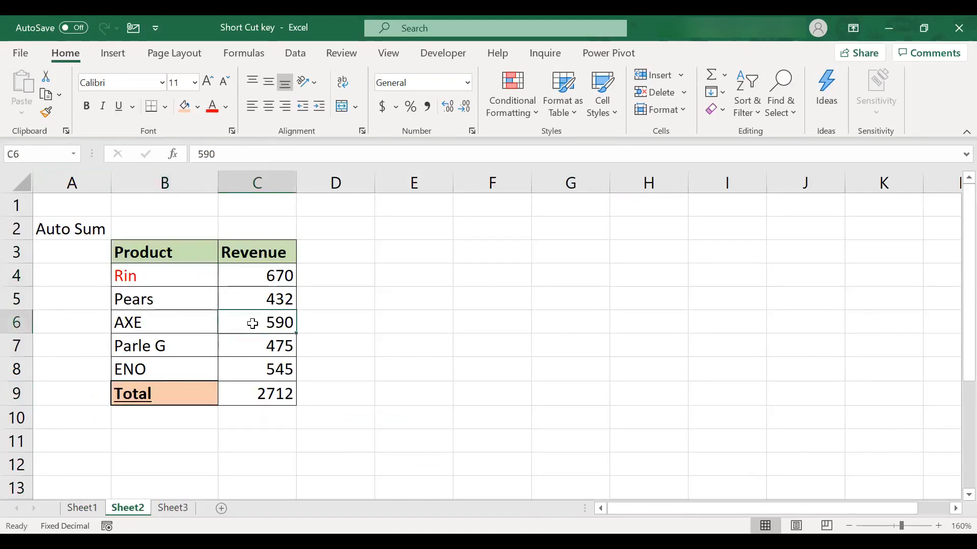
key(F4)
click(180, 351)
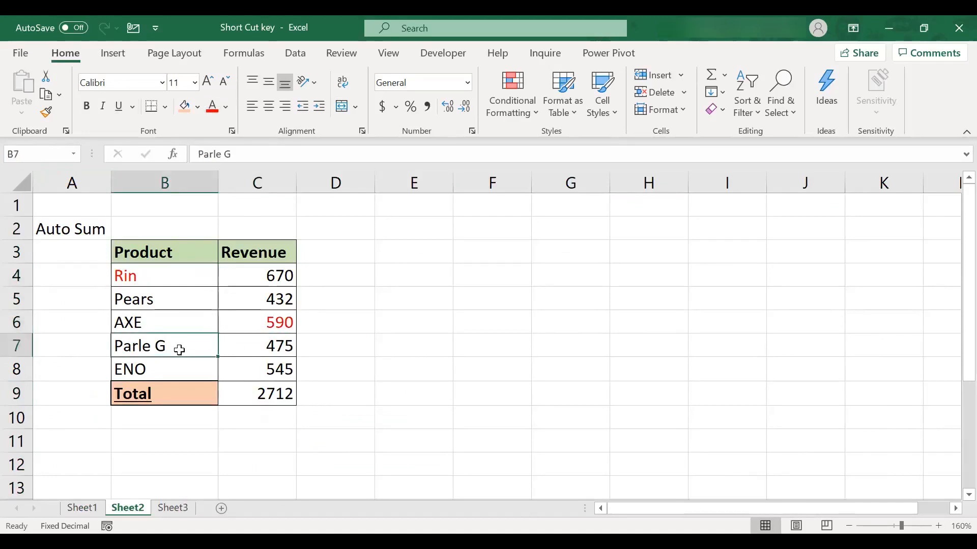
key(F4)
click(64, 232)
key(F4)
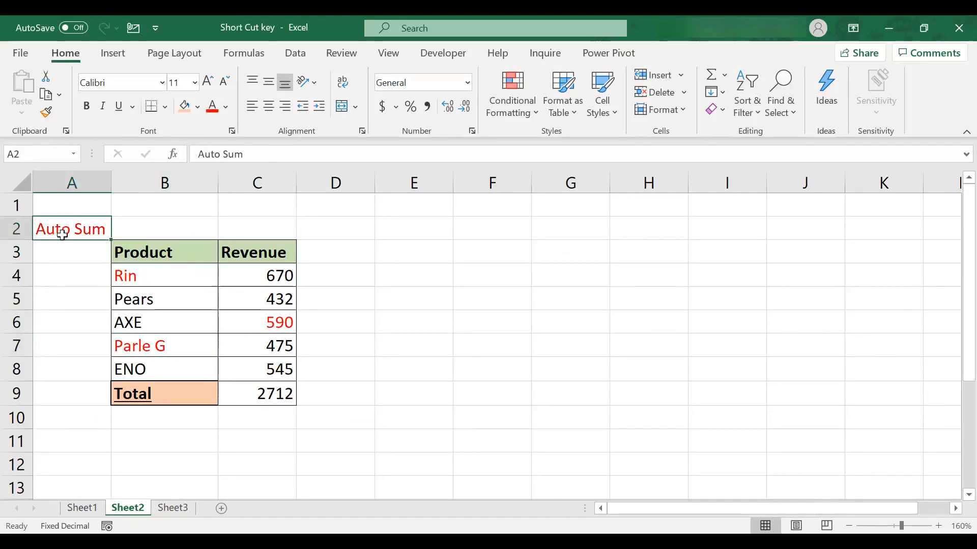
On Sheet1, fill the D13 formula down into D14 for the Insert New Sheet shortcut, and insert a new worksheet as a demonstration
key(ctrl+Page_Up)
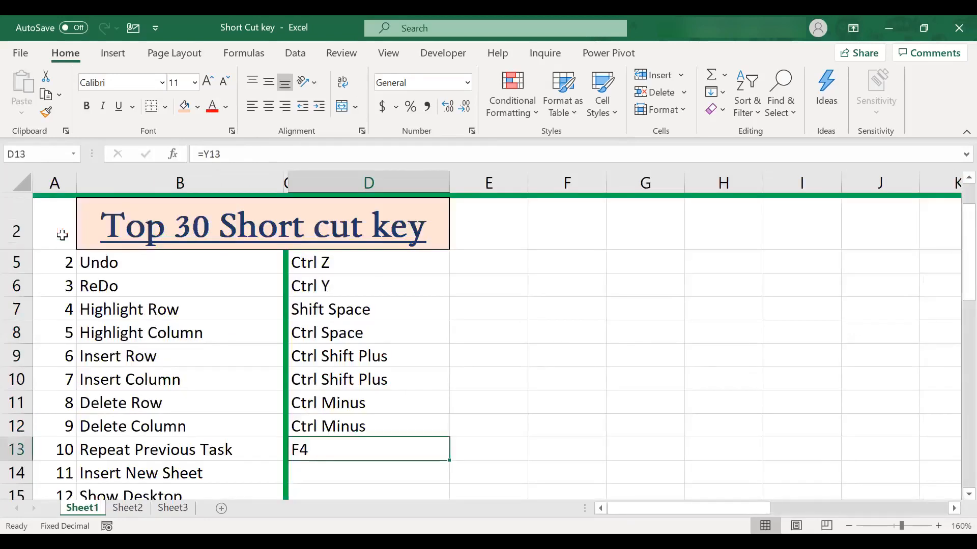
key(shift+Down)
key(ctrl+d)
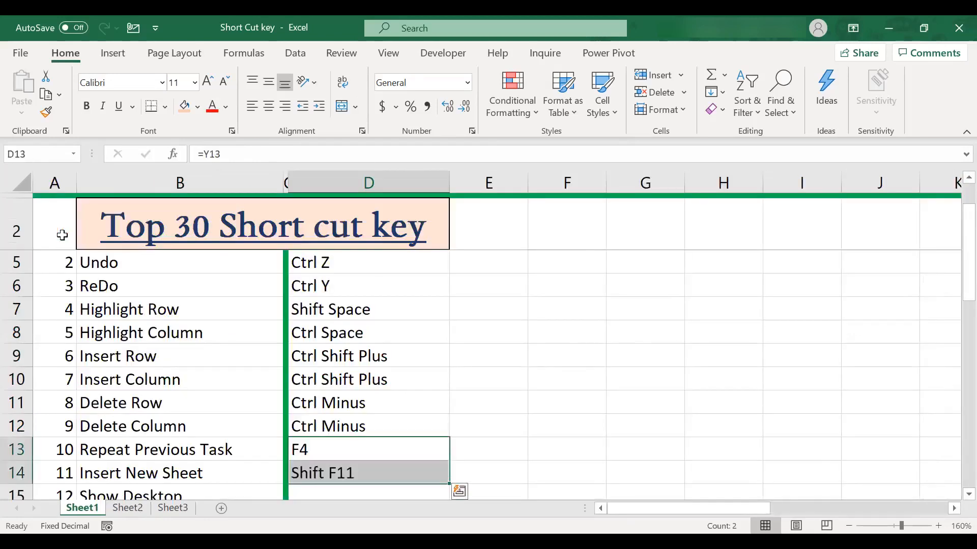
key(Down)
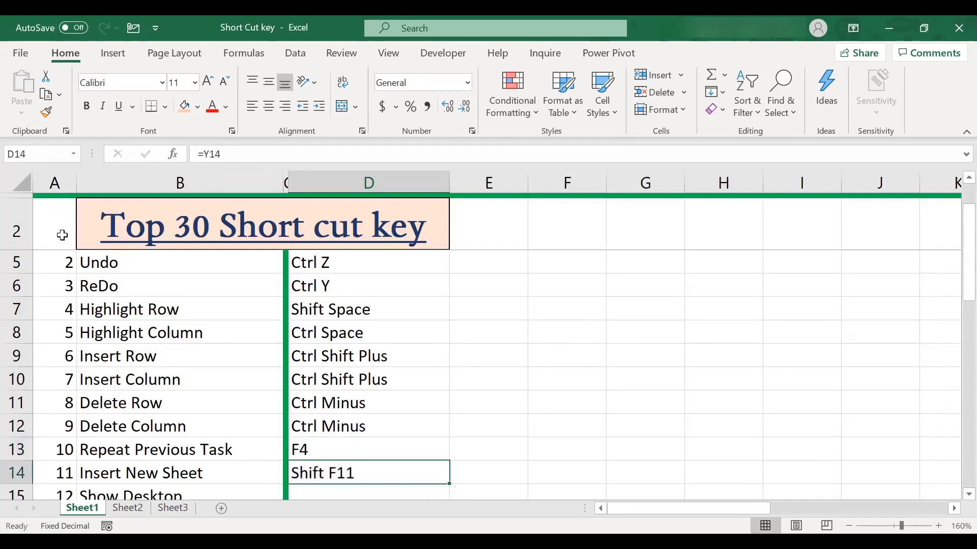
scroll(62, 235, down, 1)
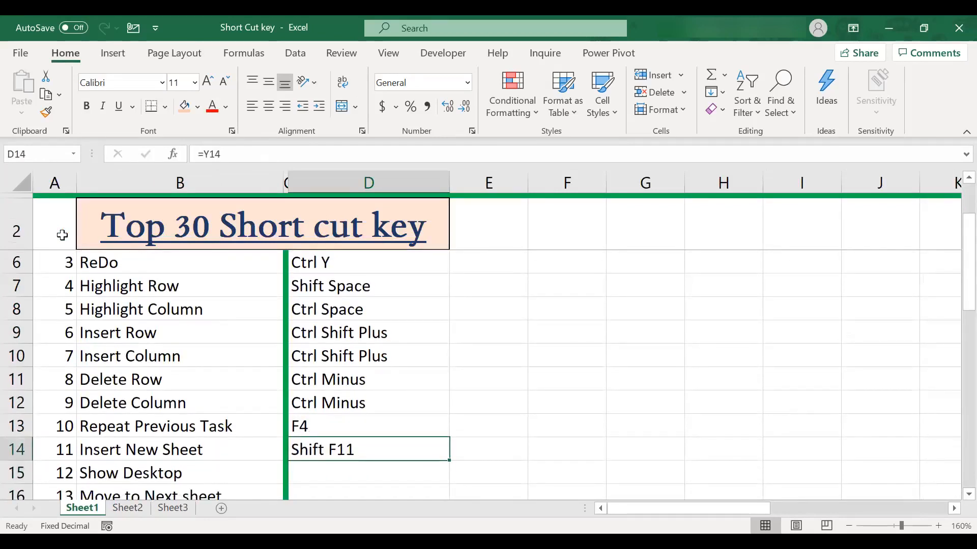
key(shift+F11)
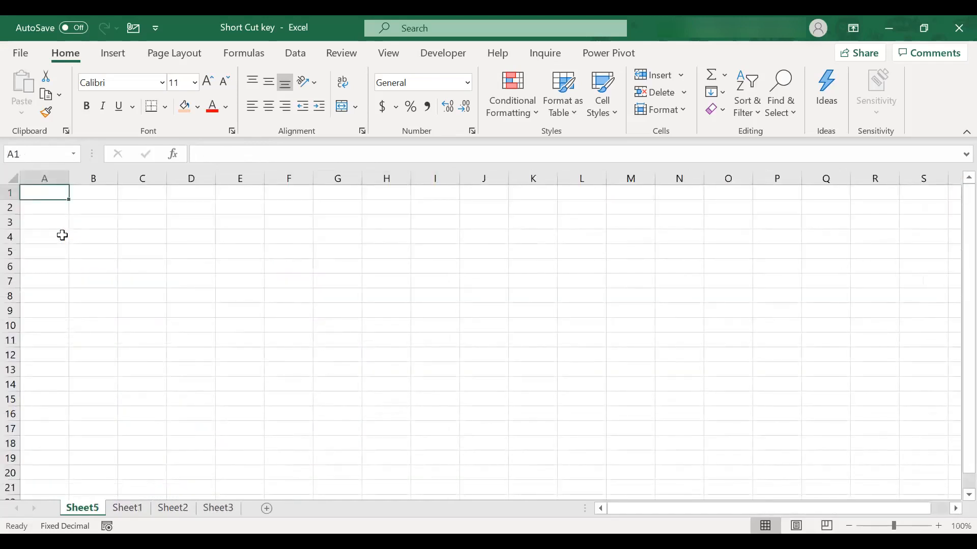
Return to Sheet1 and fill the D14 formula down into D15 for the Show Desktop shortcut
key(ctrl+Page_Down)
key(shift+Down)
key(ctrl+d)
key(Down)
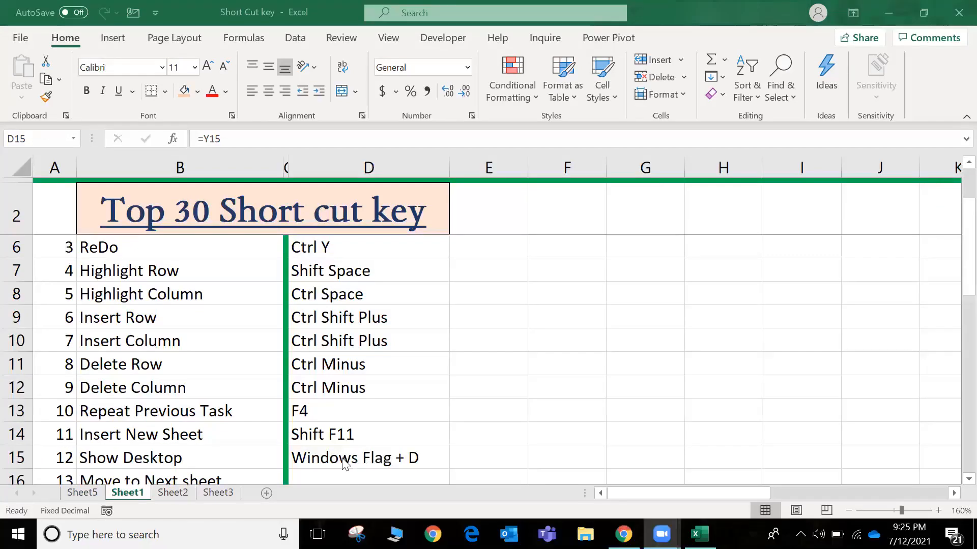
click(345, 462)
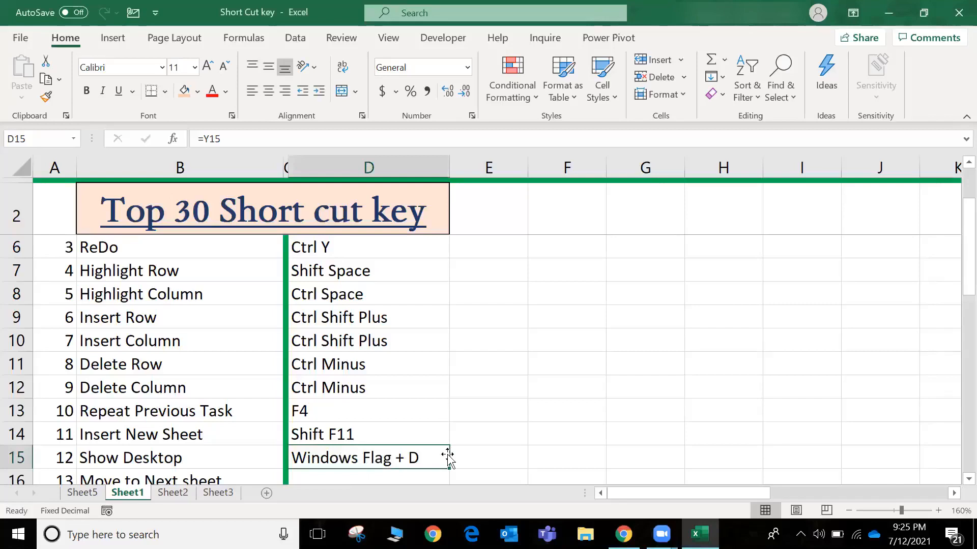
Show the Windows desktop as a demonstration and switch back to the Excel workbook
key(super+d)
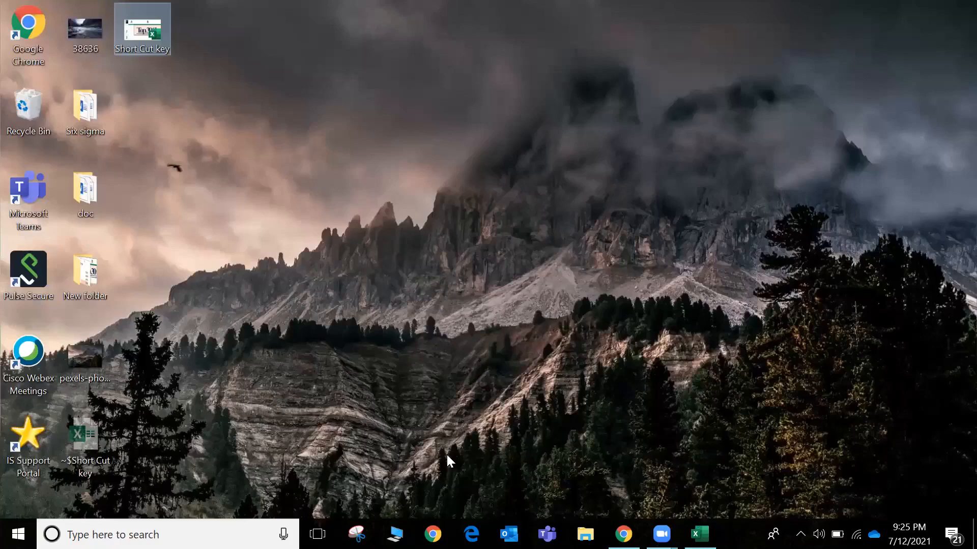
key(alt+Tab)
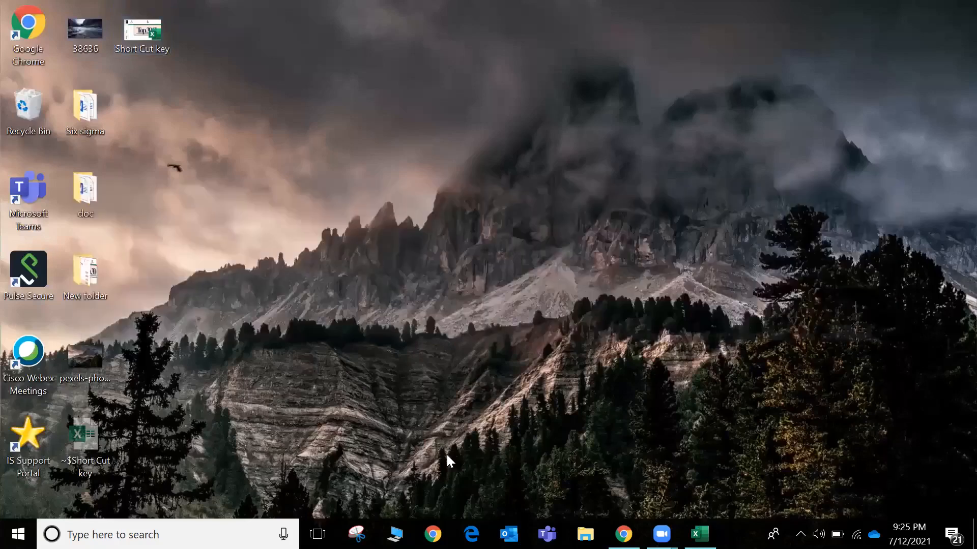
scroll(448, 456, down, 1)
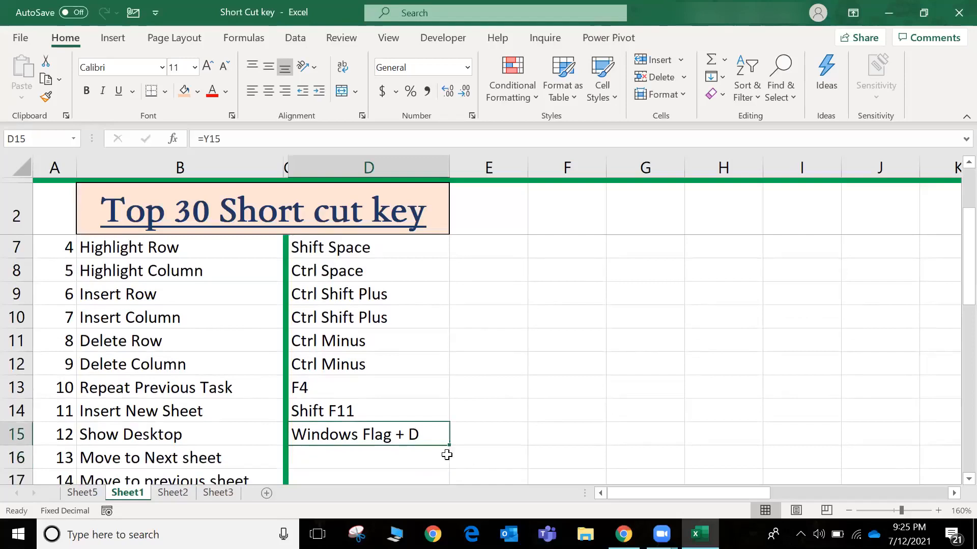
Move to Sheet2 and back to Sheet1, and fill the D15 formula down through D17 for the next and previous sheet shortcuts
key(ctrl+Page_Down)
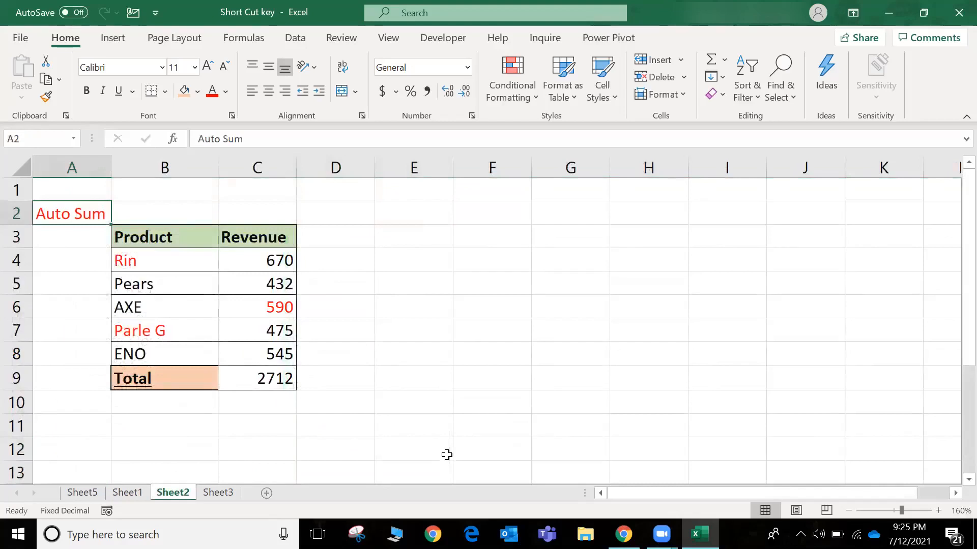
key(ctrl+Page_Up)
drag(446, 454, 448, 454)
key(Down)
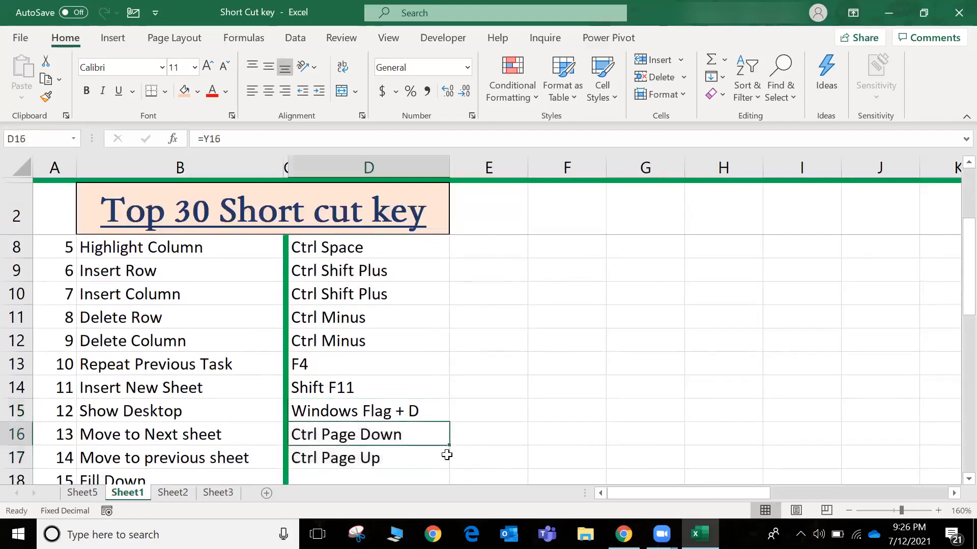
Fill the D17 formula down into D18:D19 for the Fill Down and Fill Right shortcuts
key(Down)
key(Down)
key(Down)
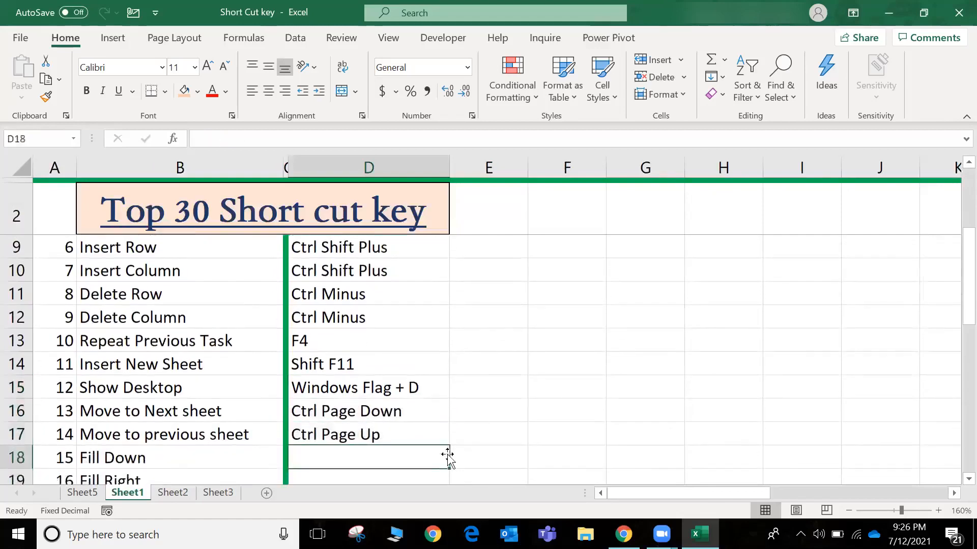
key(Up)
key(Up)
key(shift+Down)
key(shift+Down)
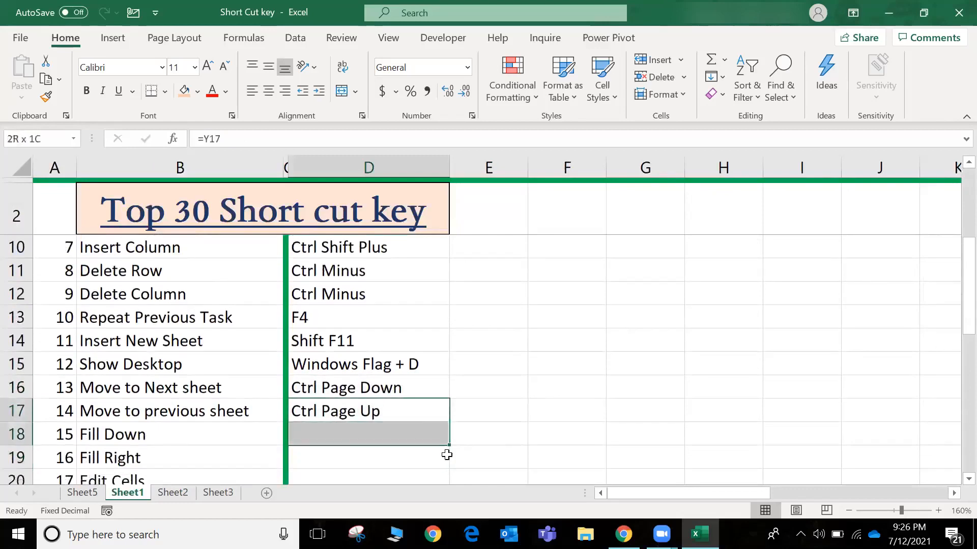
key(ctrl+d)
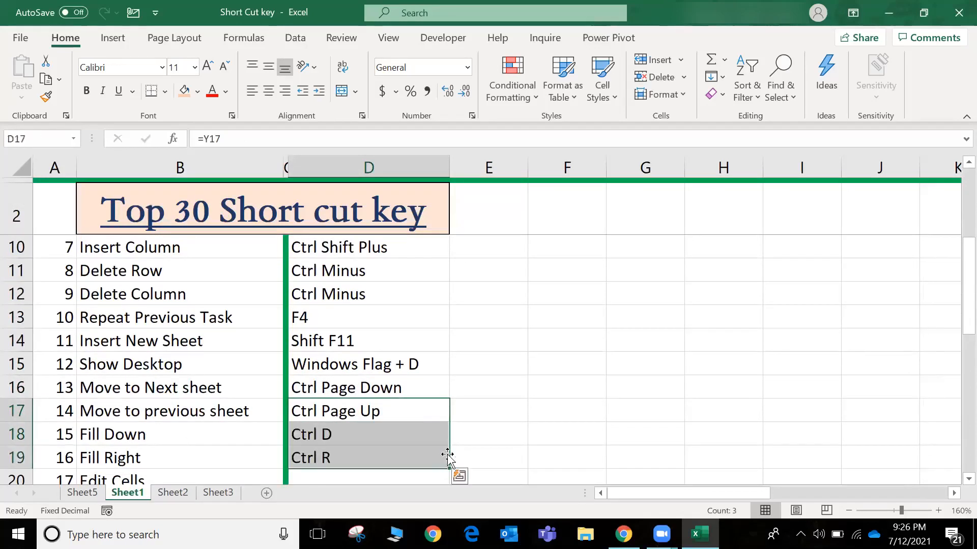
key(Down)
key(Down)
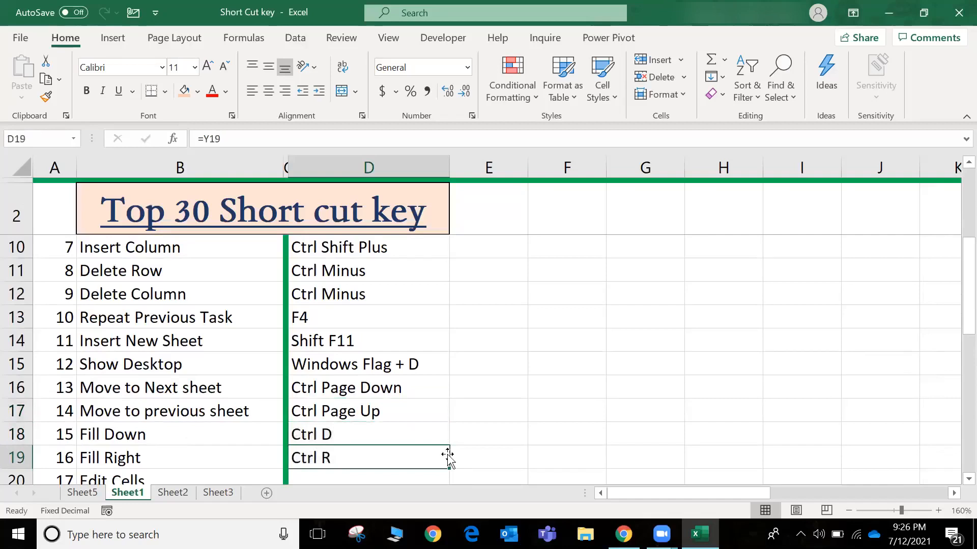
On Sheet3, look over the name column and the subject headings of the student marks table
key(ctrl+Page_Down)
key(ctrl+Page_Down)
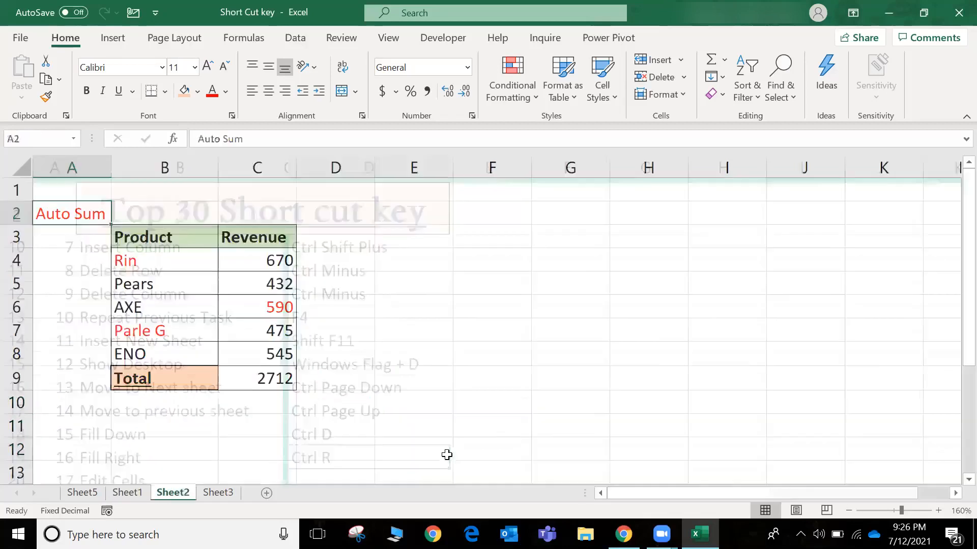
key(Up)
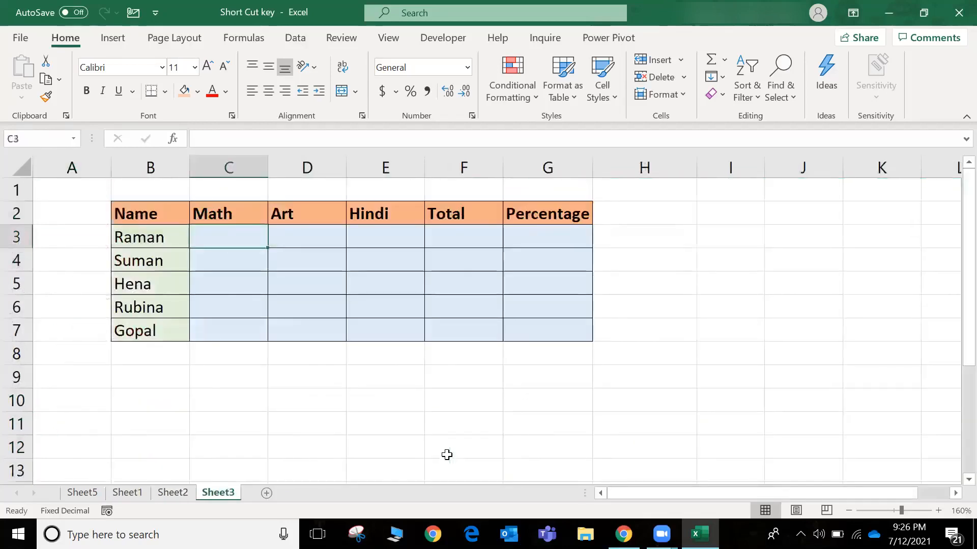
key(Left)
key(Down)
key(Up)
key(Down)
key(Up)
key(Up)
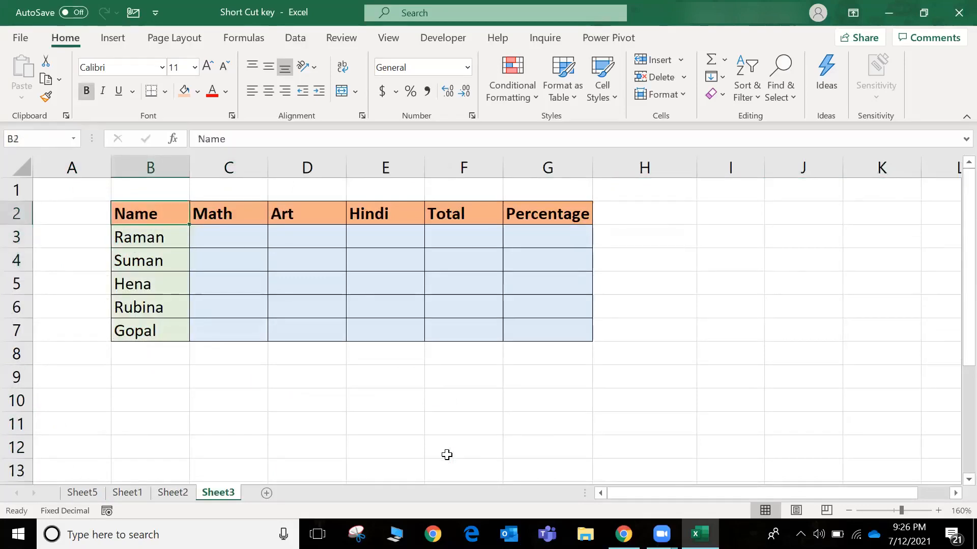
key(Right)
key(Right)
key(Right)
key(Right)
key(Left)
key(Left)
key(Left)
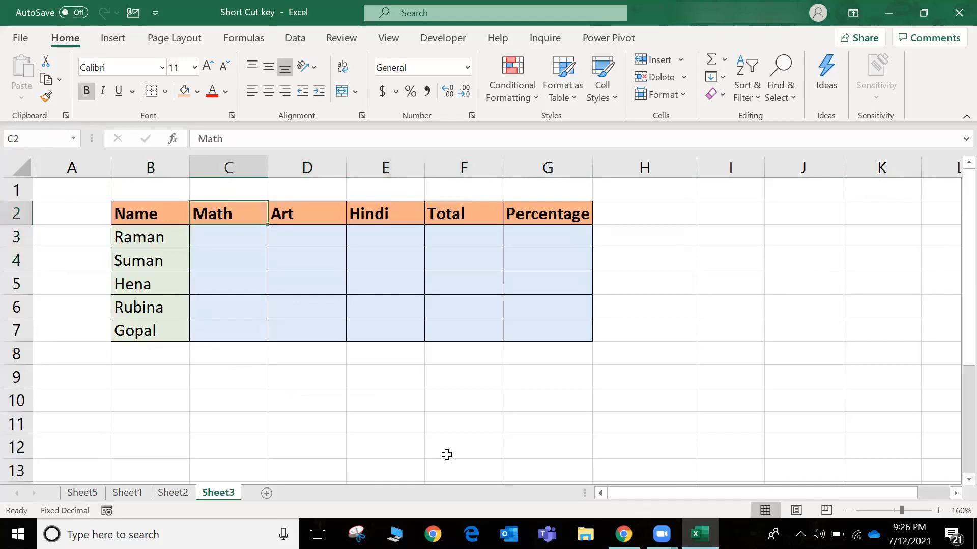
Enter the formula =RANDBETWEEN(50,90) in C3 for the first student's Math mark, keeping the cell selected
key(Down)
text(=r)
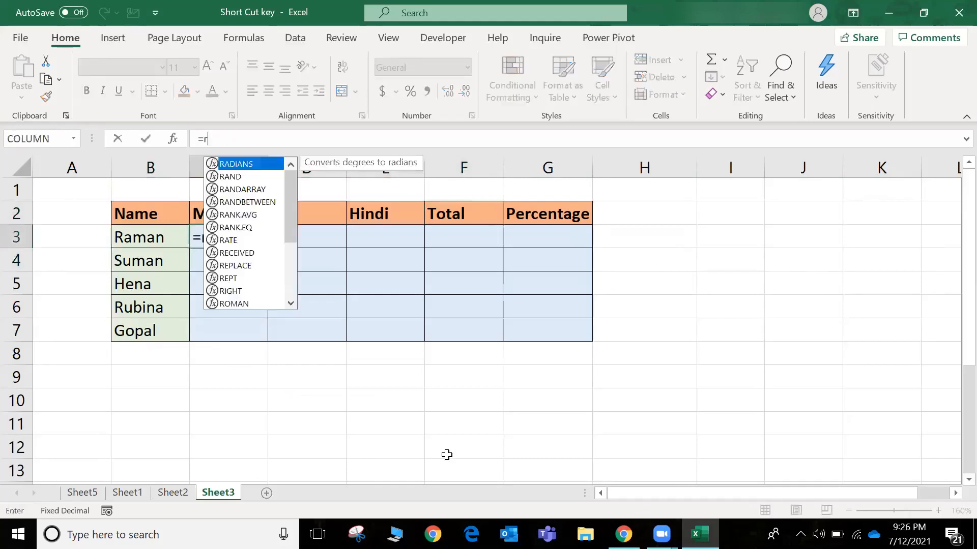
text(an)
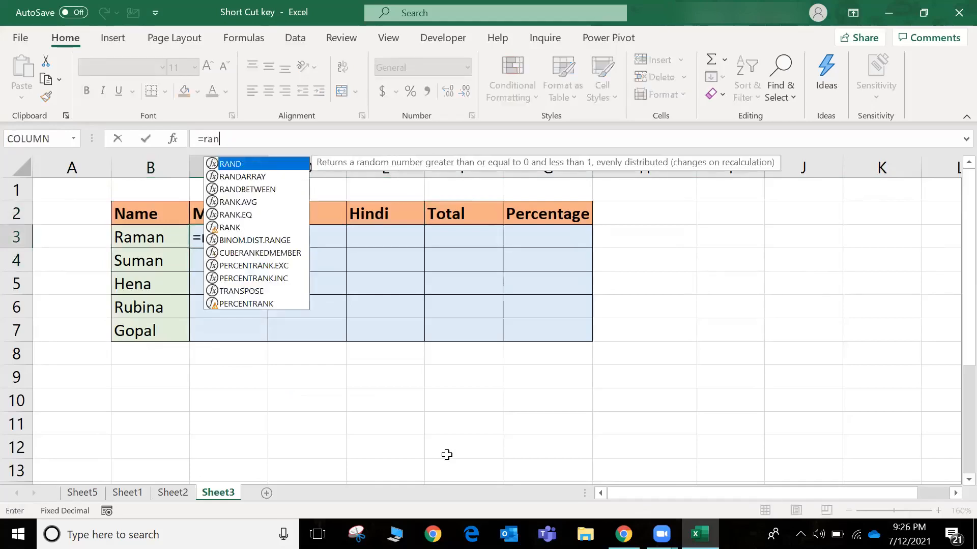
key(Down)
key(Down)
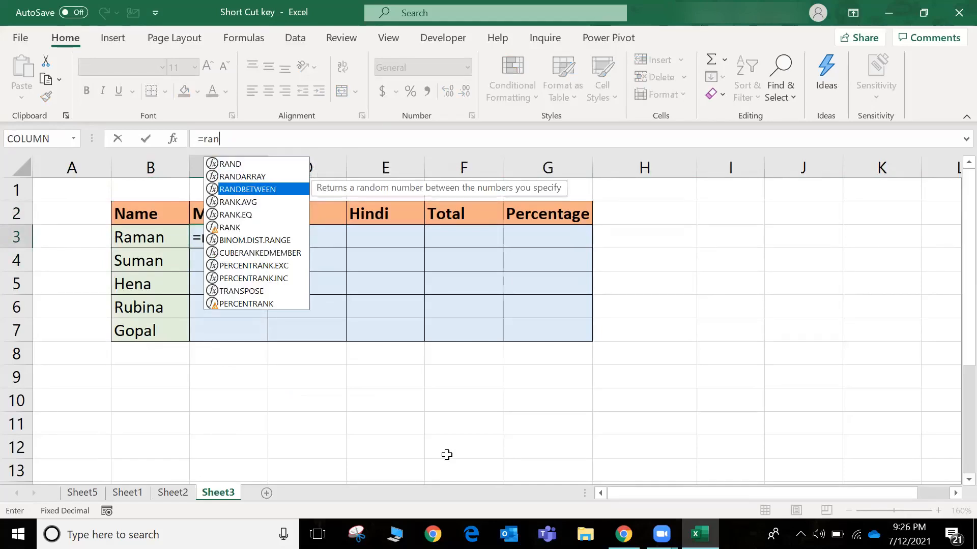
key(Tab)
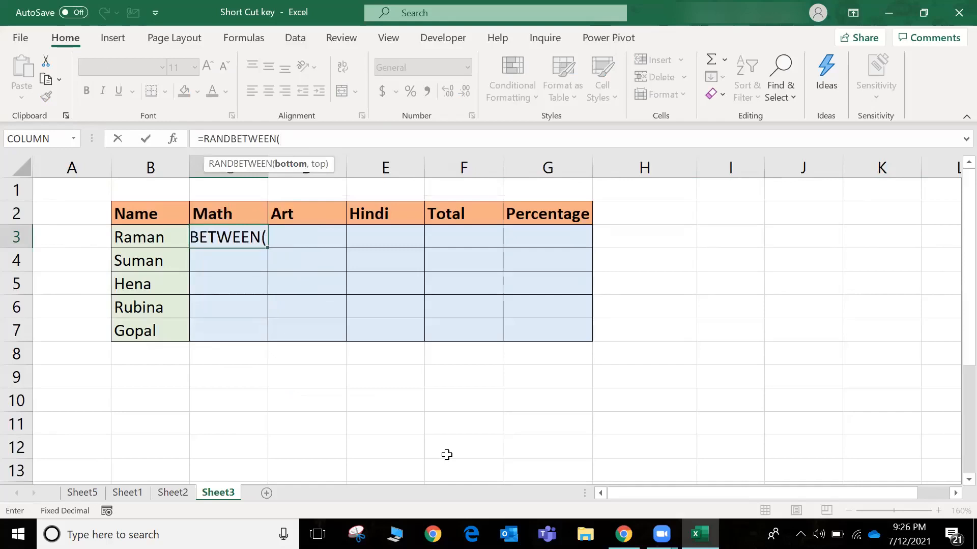
text(50,90)
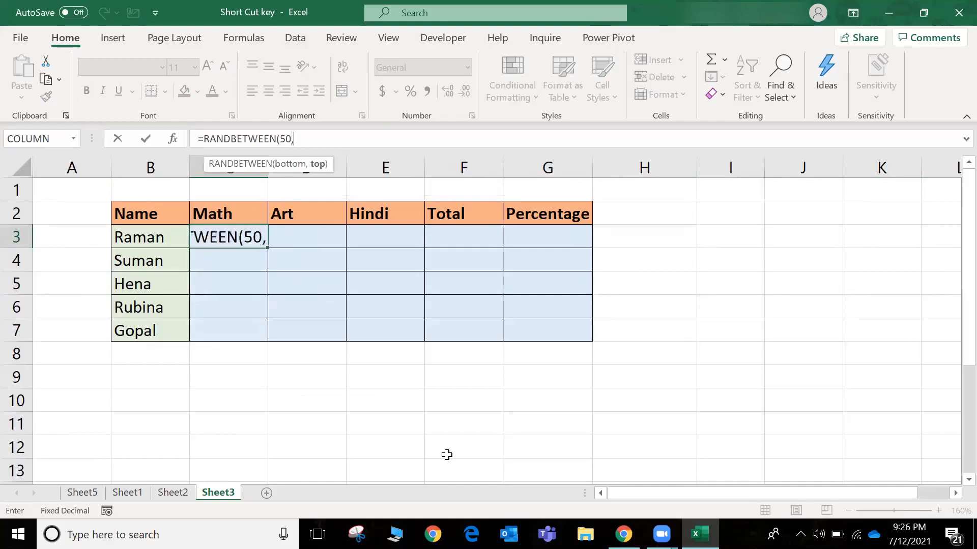
key(ctrl+Return)
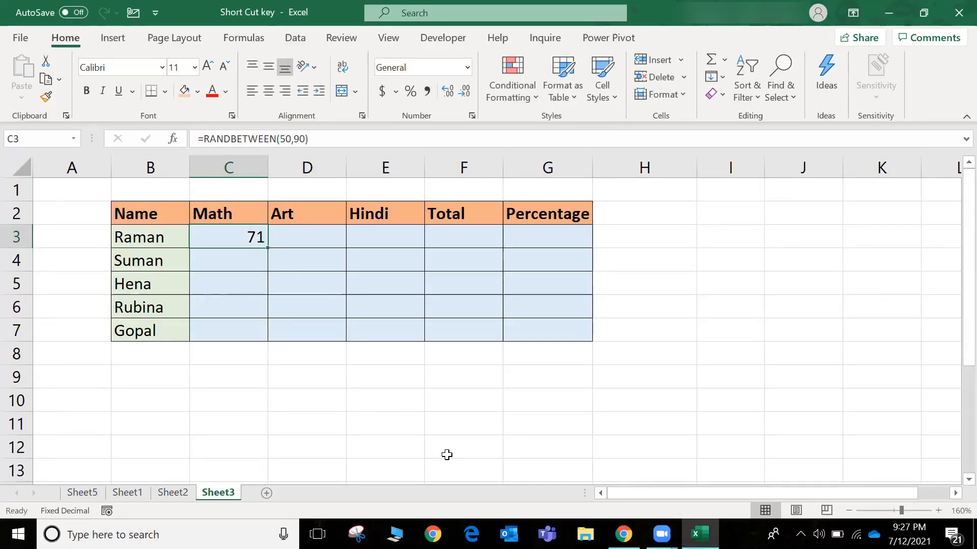
Fill the C3 random-mark formula down through C7 to complete the Math column
key(Down)
key(Up)
key(Down)
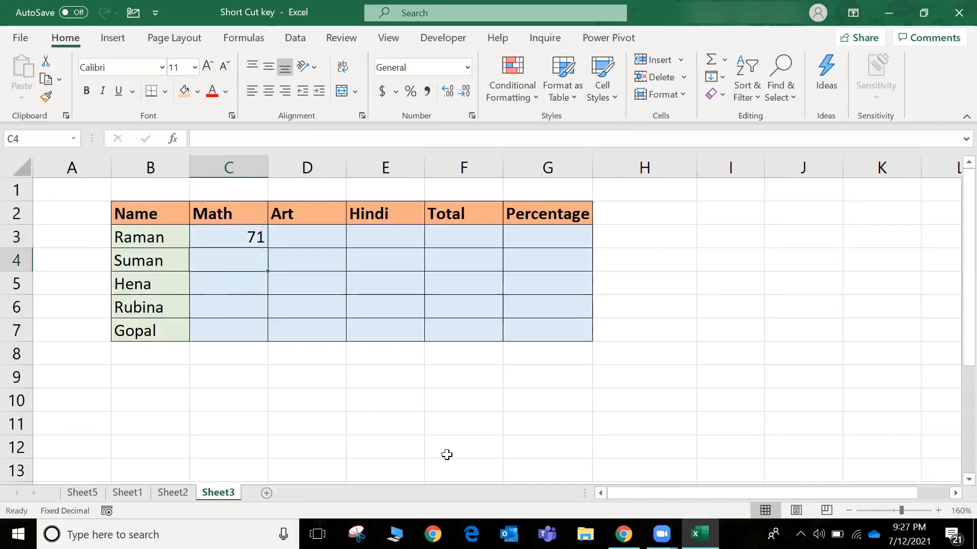
key(Down)
key(Down)
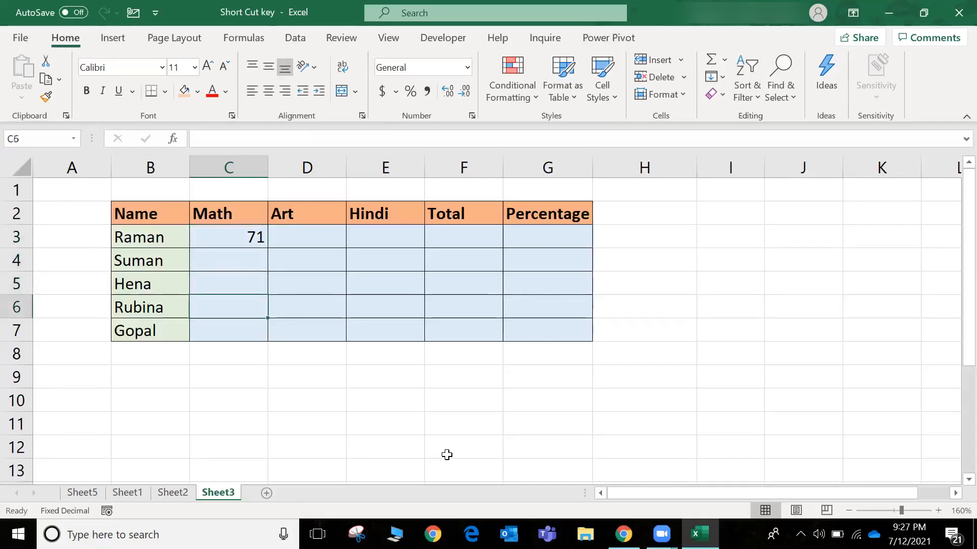
key(Up)
key(Up)
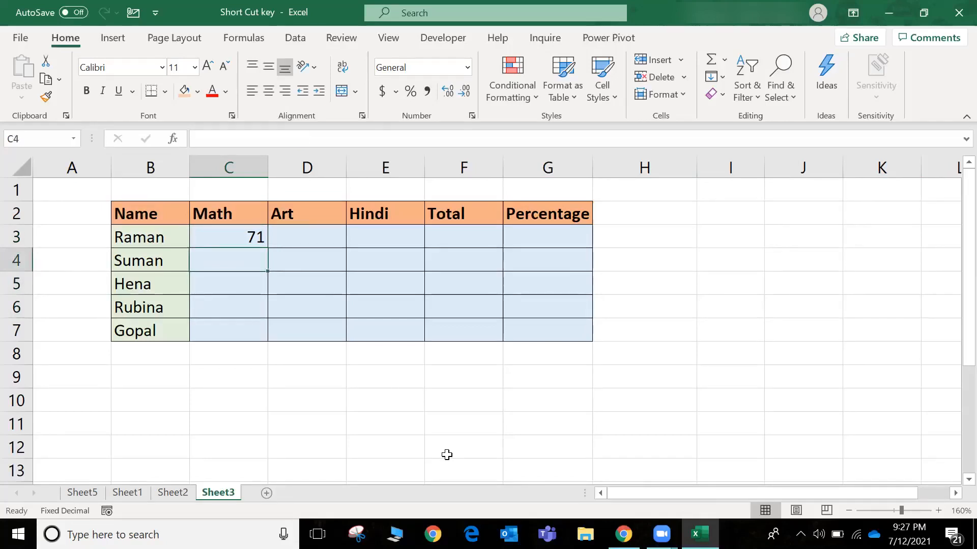
key(Up)
key(shift+Down)
key(shift+Down)
key(shift+Down)
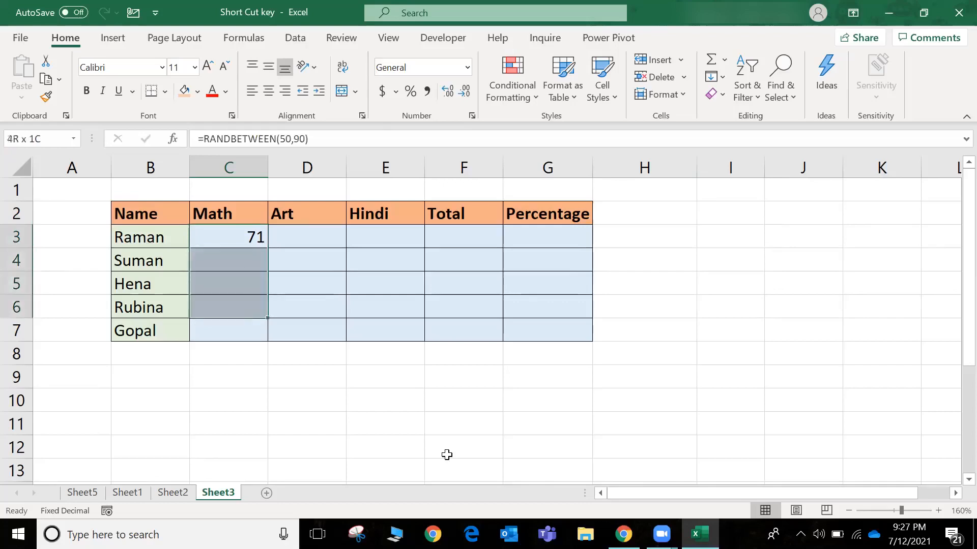
key(shift+Down)
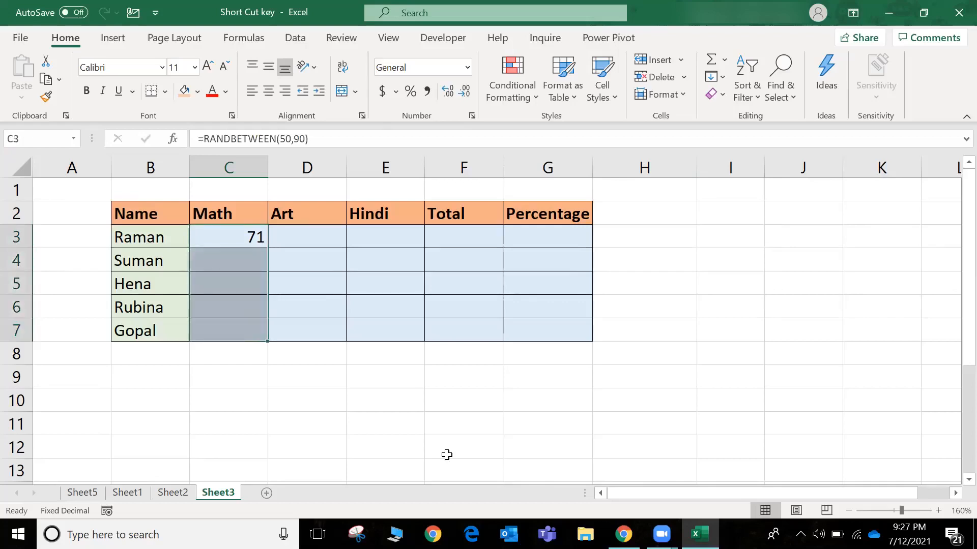
key(ctrl+d)
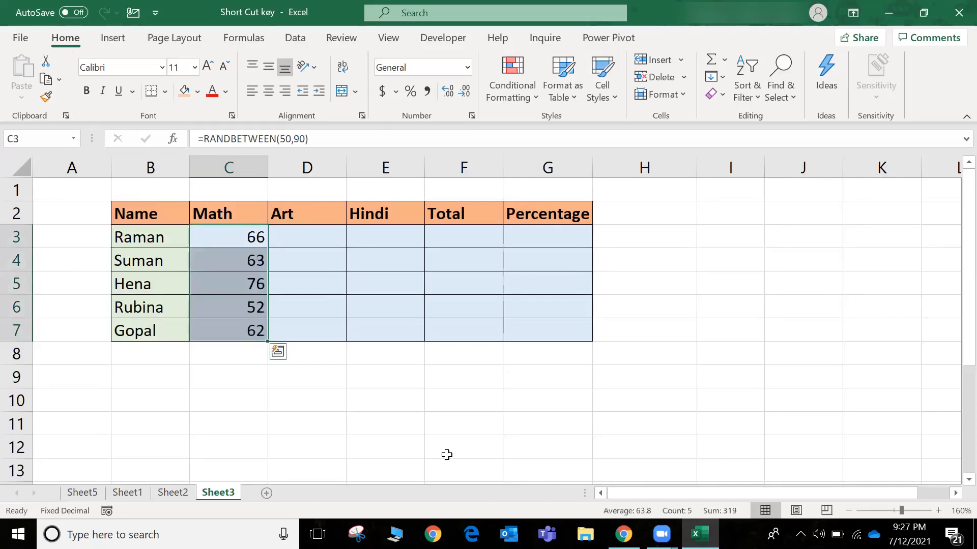
Examine the random-mark formulas in C4 and C5 of the Math column in edit mode
key(Down)
key(F2)
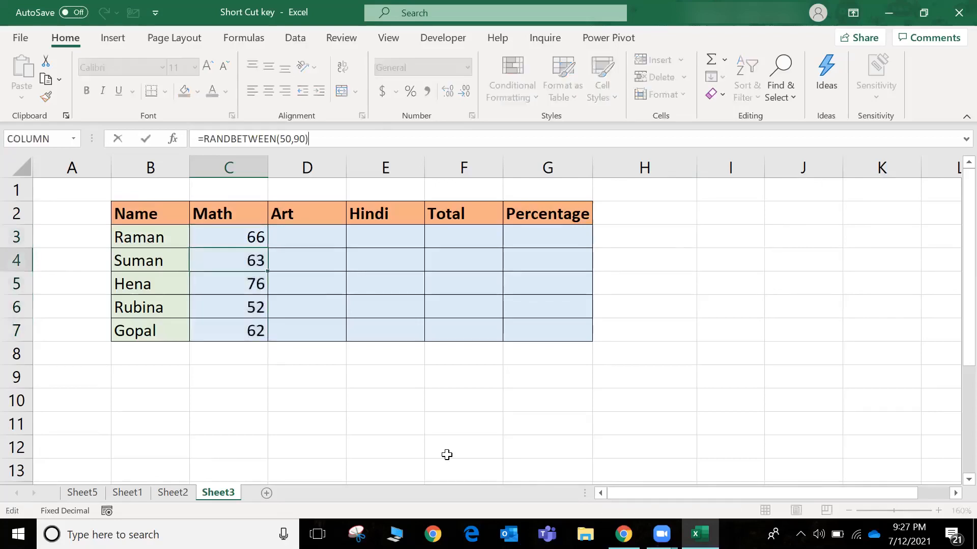
key(Return)
key(F2)
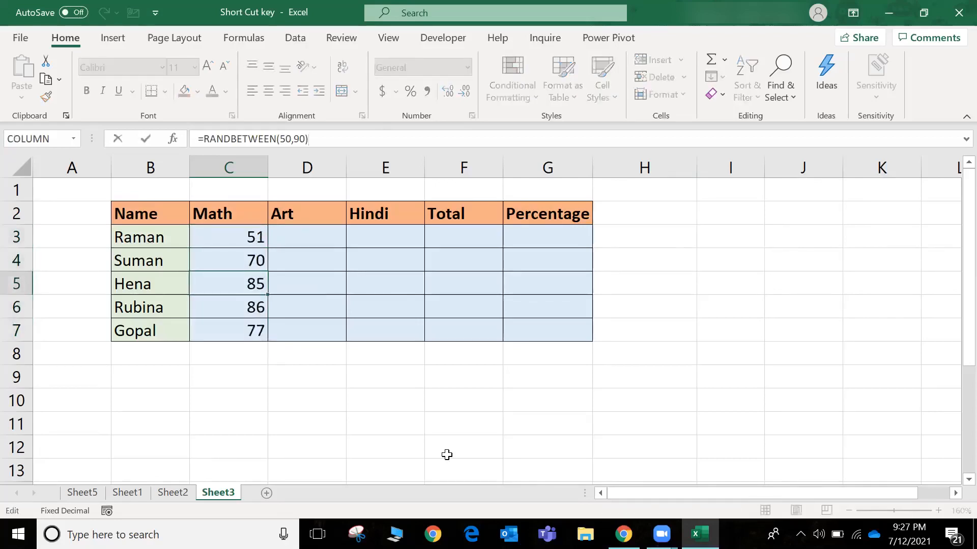
key(Return)
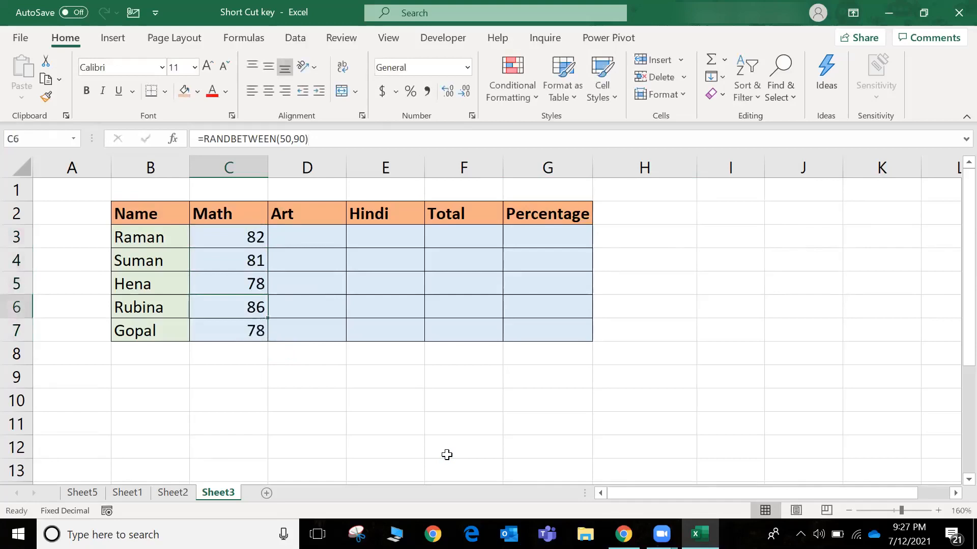
Fill the Math formulas in C3:C7 right across the Art and Hindi columns through E7
key(Up)
key(Up)
key(Up)
key(shift+Down)
key(shift+Down)
key(shift+Down)
key(shift+Down)
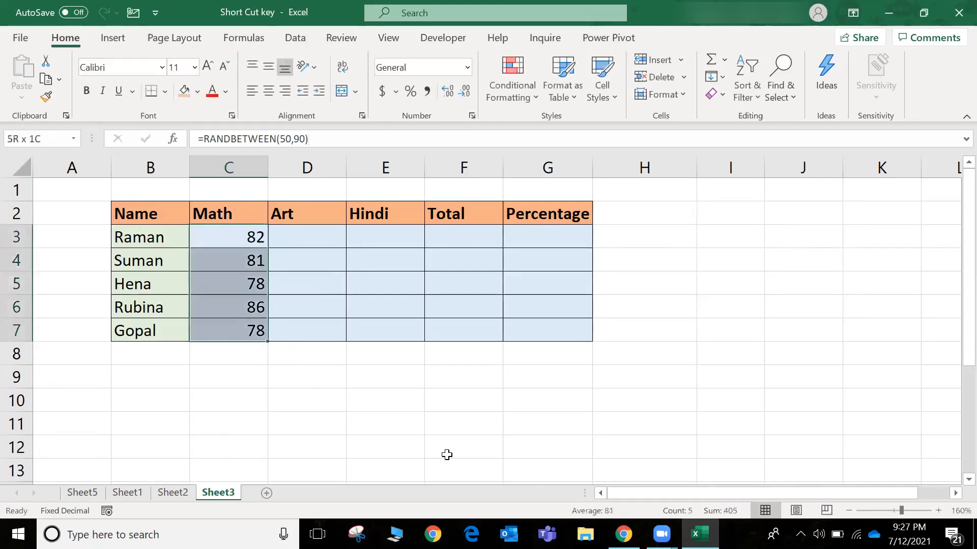
key(shift+Right)
key(shift+Right)
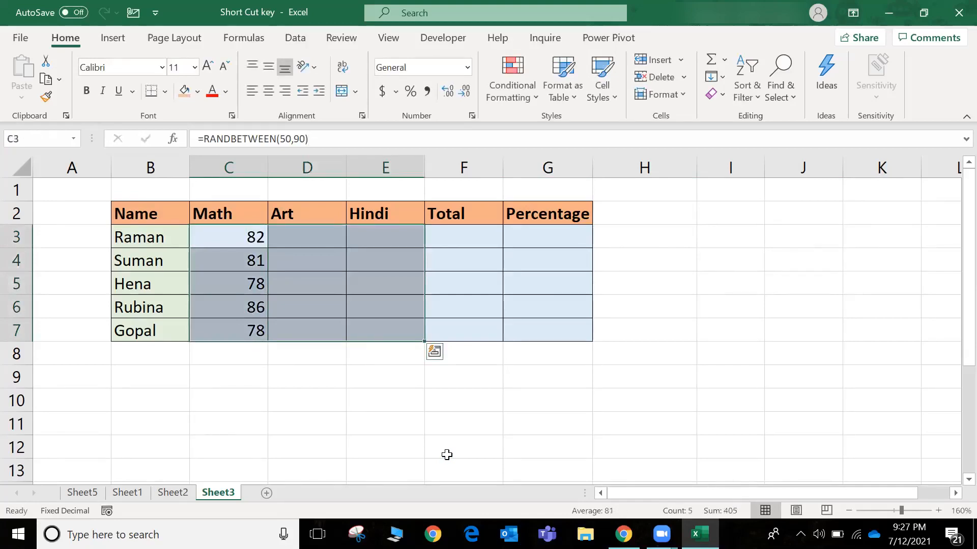
key(ctrl+r)
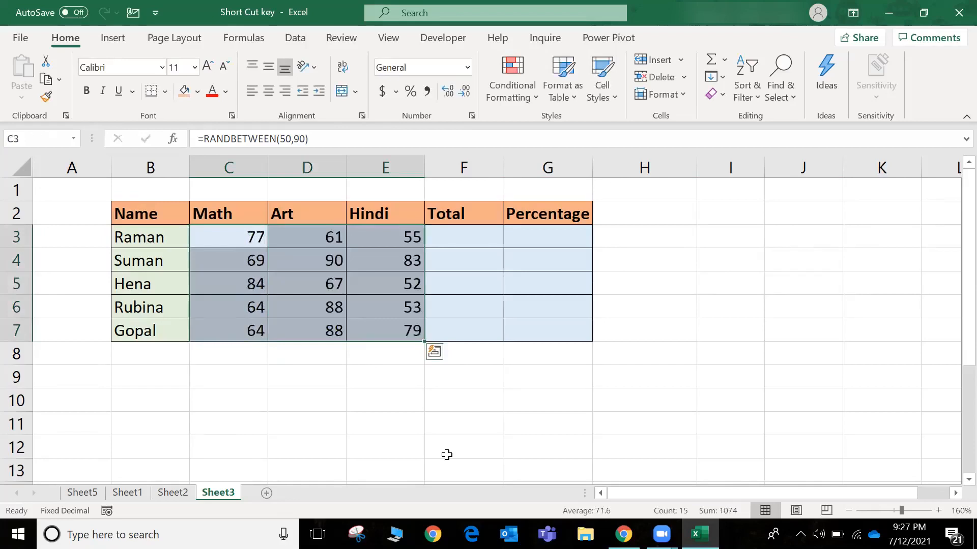
Look over the filled Math, Art and Hindi marks and the empty Total column
key(Right)
key(Left)
key(Right)
key(Right)
key(Left)
key(Left)
key(Right)
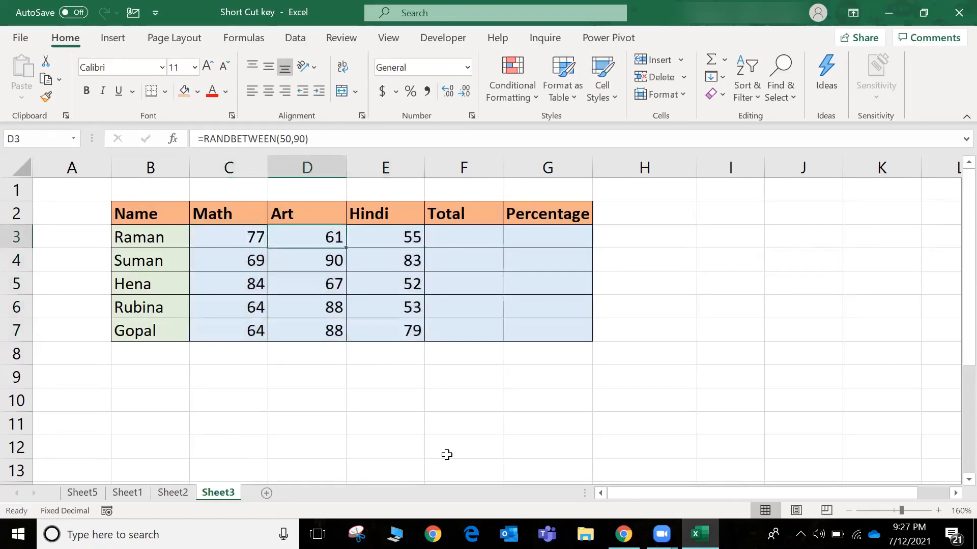
key(Right)
key(Down)
key(Down)
key(Down)
key(Right)
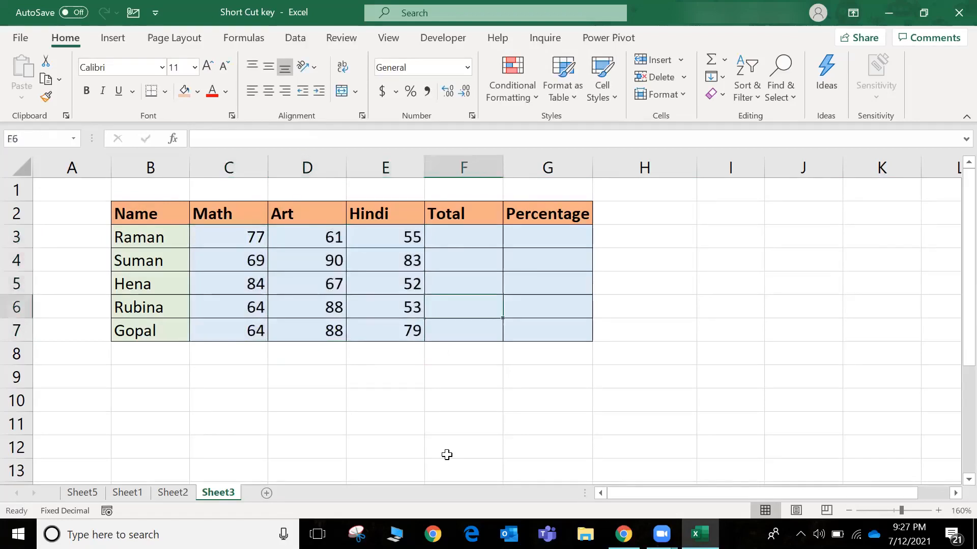
Enter =SUM(C3:E3) in F3 for the first student's Total, keeping the cell selected
key(Up)
key(Up)
key(Up)
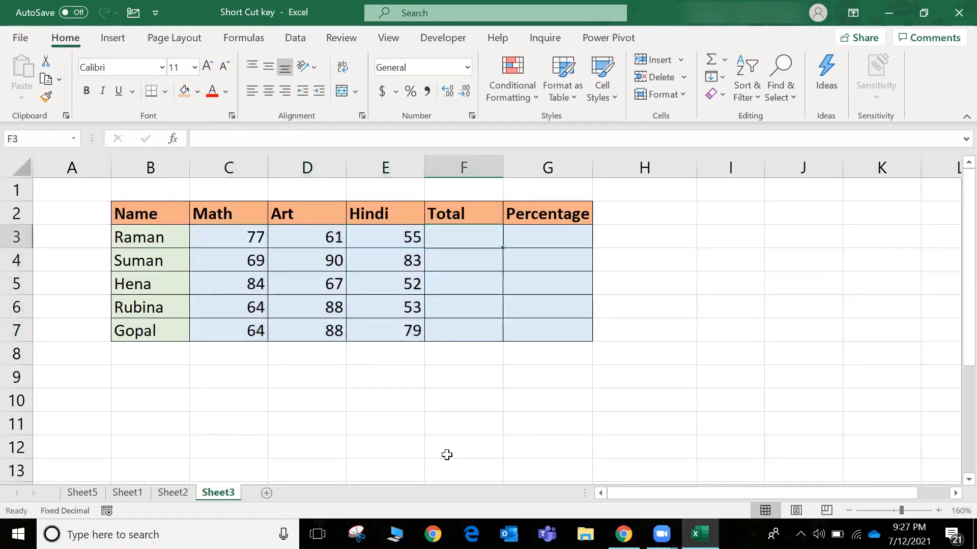
text(=sum)
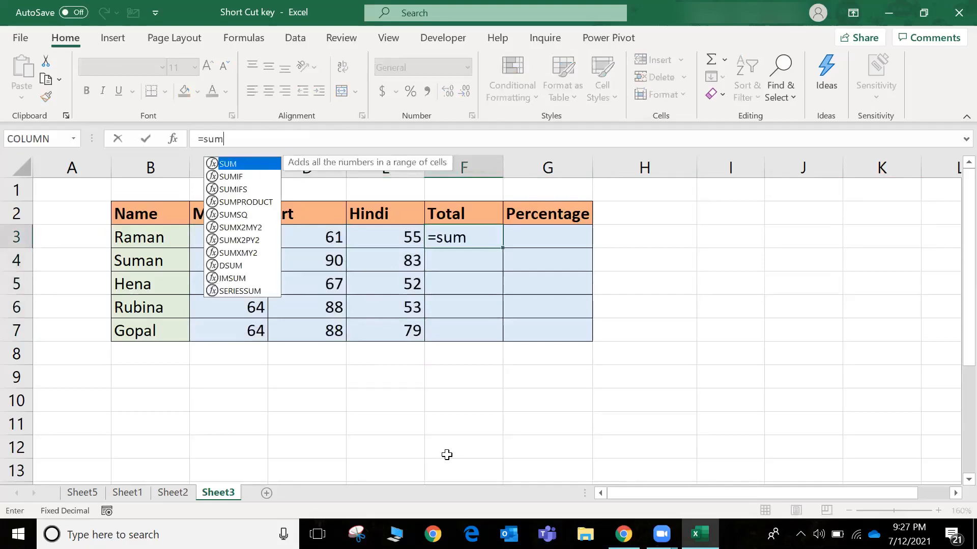
key(Tab)
key(Left)
key(Left)
key(Left)
key(shift+Right)
key(shift+Right)
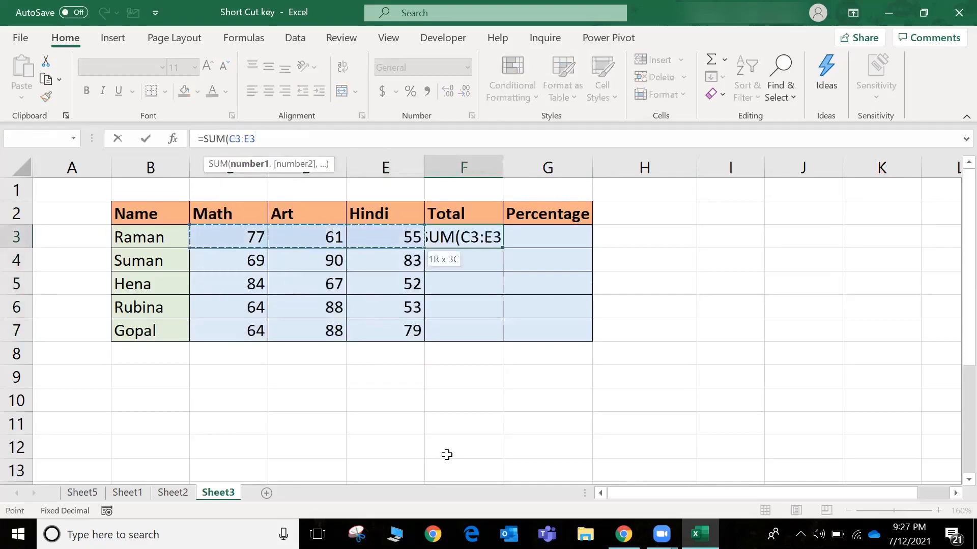
key(ctrl+Return)
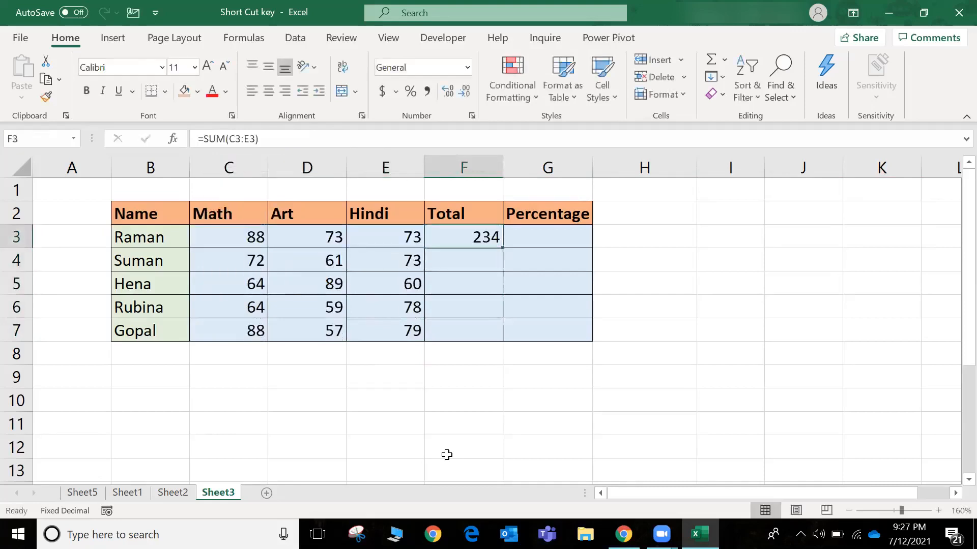
Fill the F3 sum formula down through F7 to complete the Total column
key(shift+Down)
key(shift+Down)
key(shift+Down)
key(shift+Down)
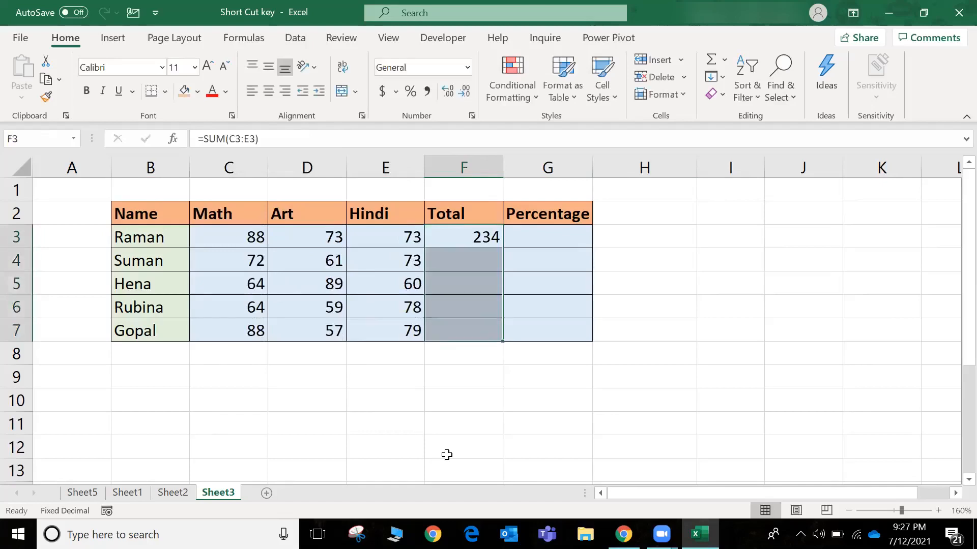
key(ctrl+d)
Enter =F3/300 in G3 for the first student's Percentage
key(Right)
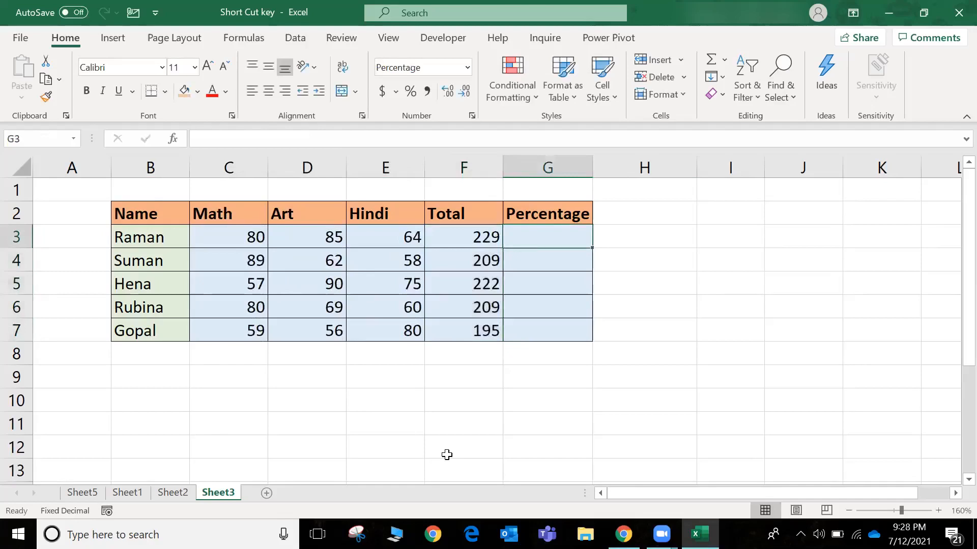
text(=)
key(Left)
text(/)
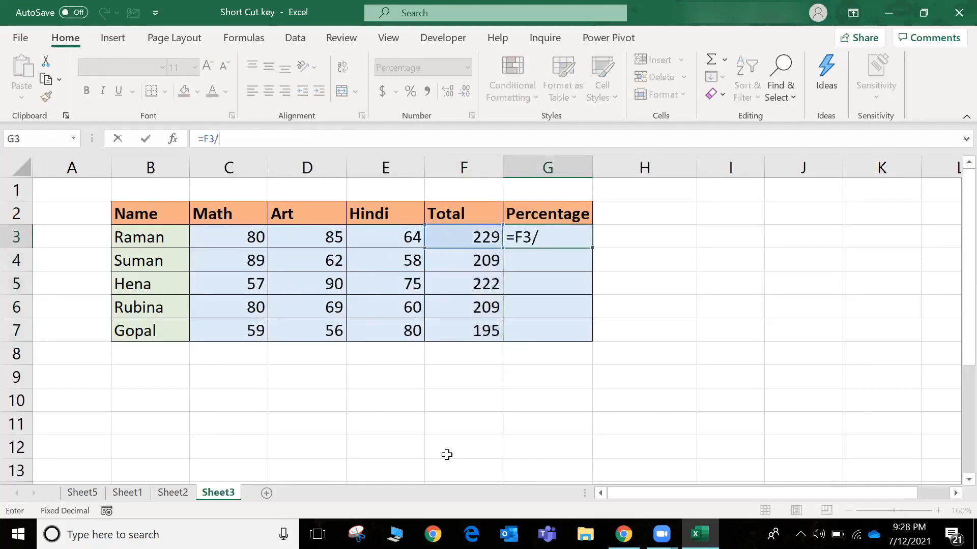
text(1)
key(BackSpace)
text(300)
key(Return)
Fill the G3 formula down through G7 to complete the Percentage column
key(Up)
key(shift+Down)
key(shift+Down)
key(shift+Down)
key(shift+Down)
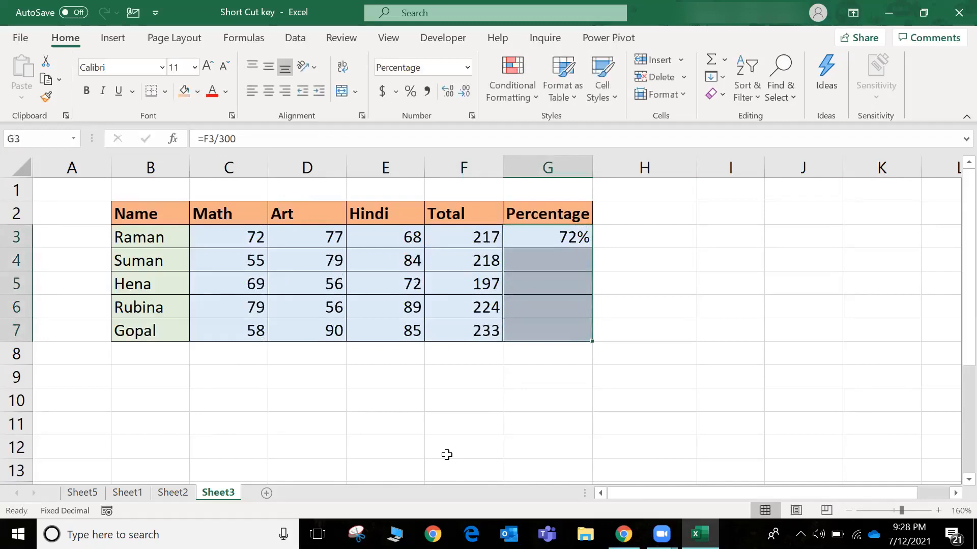
key(ctrl+d)
Copy all the Math, Art and Hindi marks in C3:E7
key(Left)
key(Left)
key(Left)
key(Left)
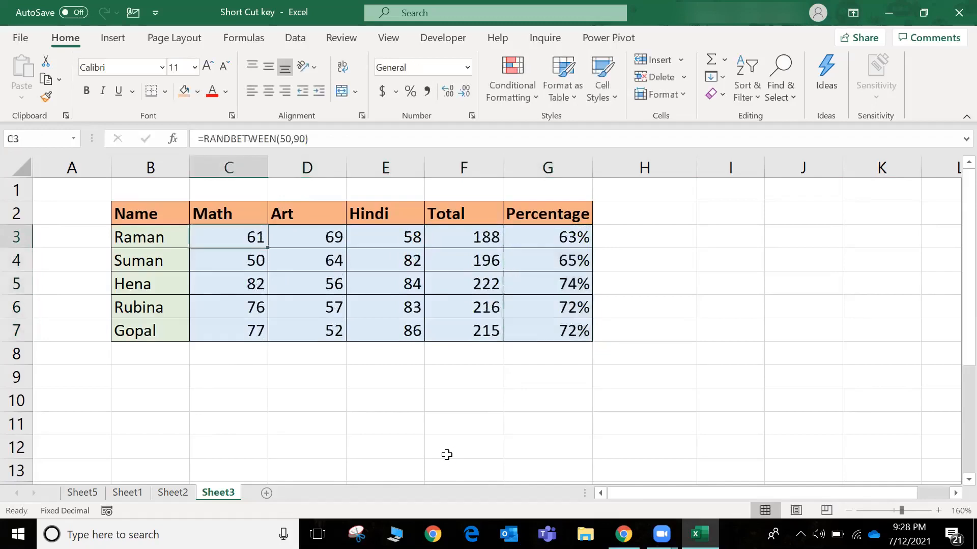
key(shift+Right)
key(shift+Right)
key(shift+Right)
key(shift+Left)
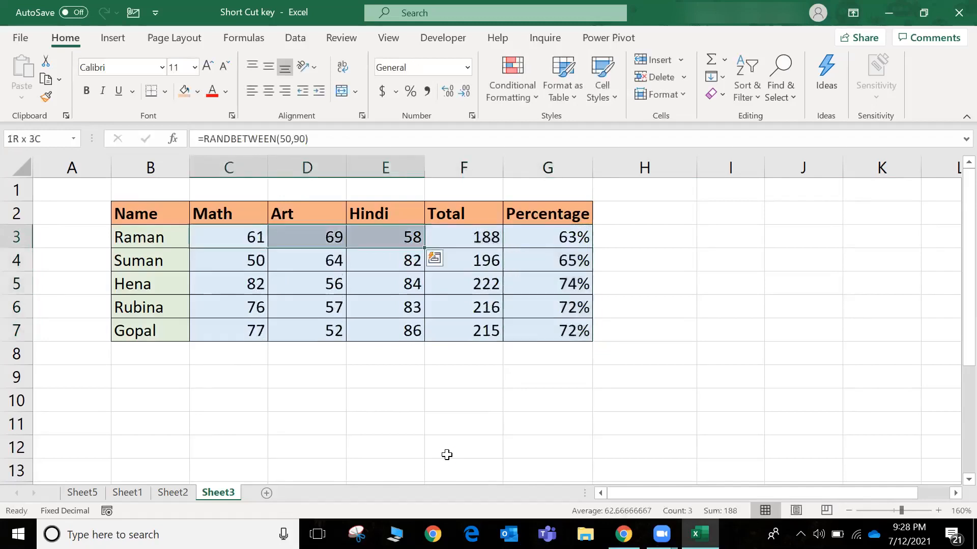
key(shift+Down)
key(shift+Down)
key(shift+Down)
key(shift+Down)
key(ctrl+c)
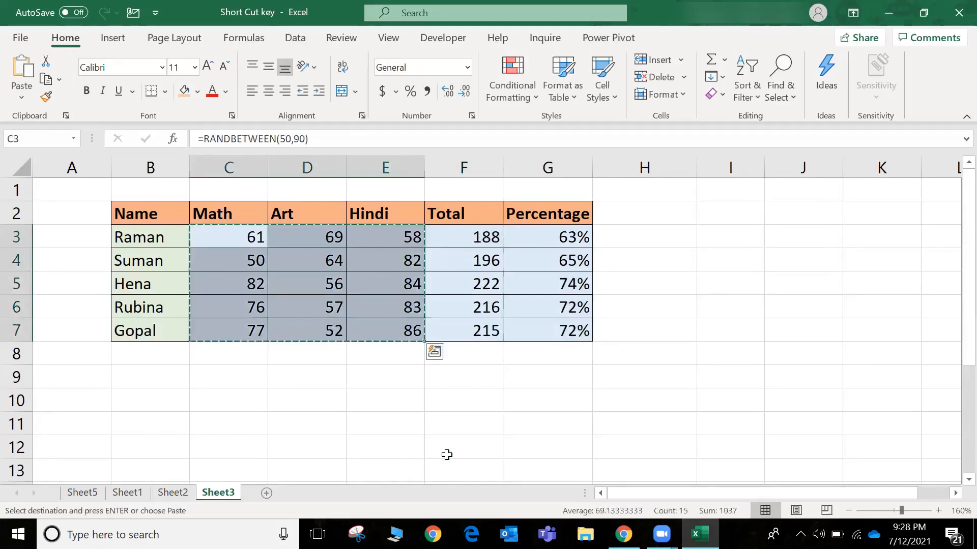
Paste the copied marks over C3:E7 as values only and clear the copy selection
key(ctrl+alt+v)
key(Down)
key(Down)
key(Return)
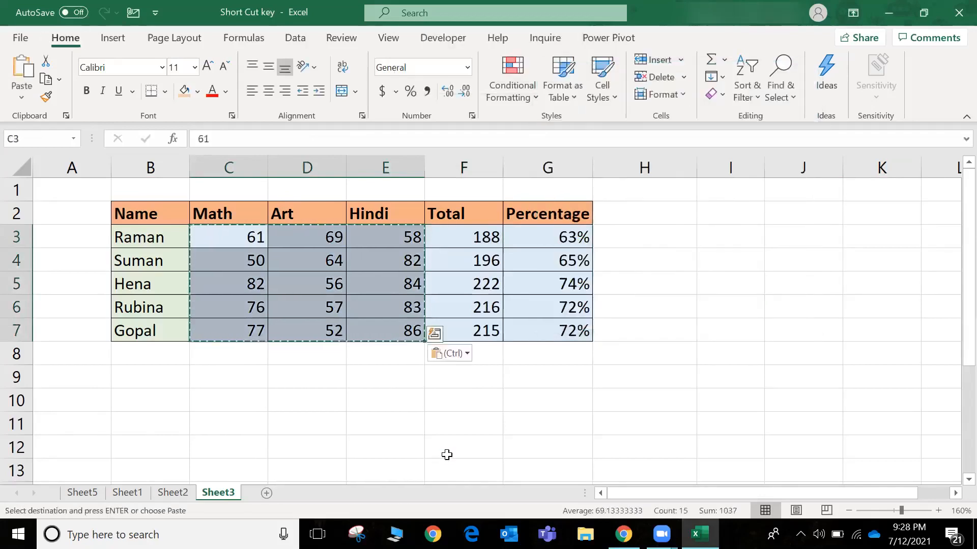
key(Escape)
key(Right)
key(Right)
key(Right)
key(Right)
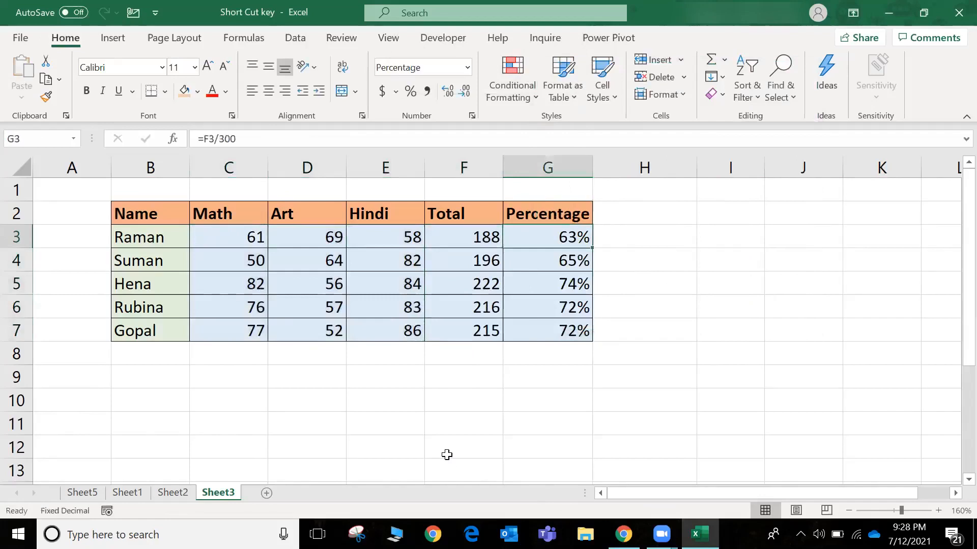
On Sheet1, fill the D19 formula down into D20 for the Edit Cells shortcut
key(ctrl+Page_Up)
key(ctrl+Page_Up)
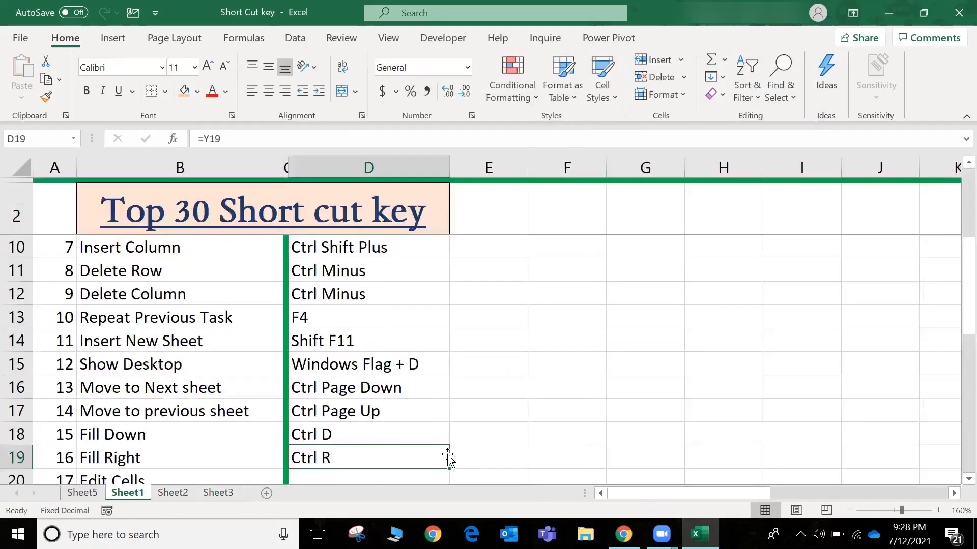
key(Down)
key(Up)
key(shift+Down)
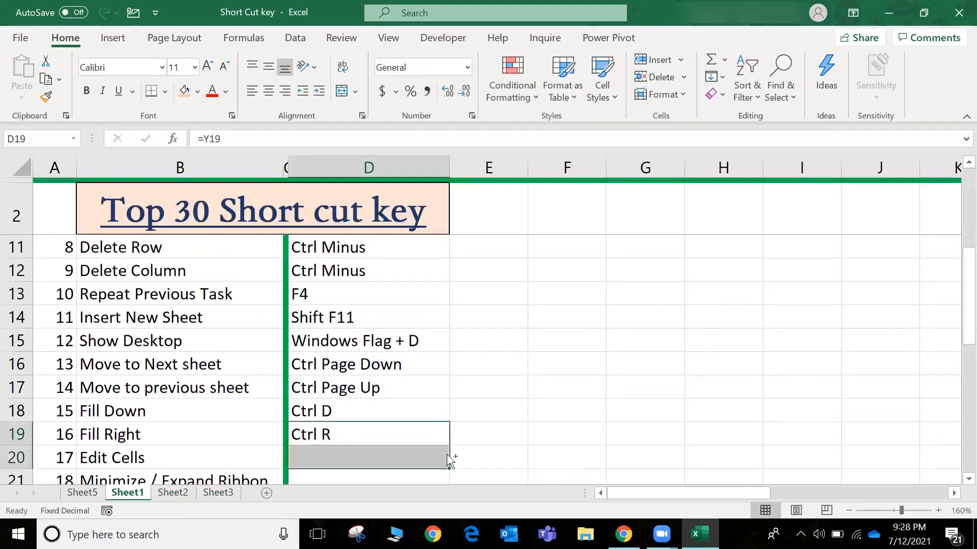
key(ctrl+d)
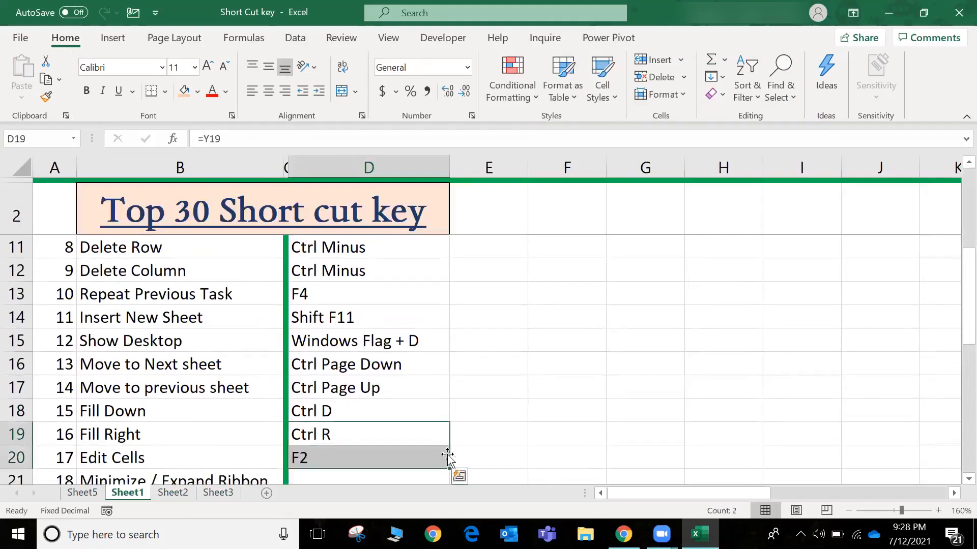
key(Down)
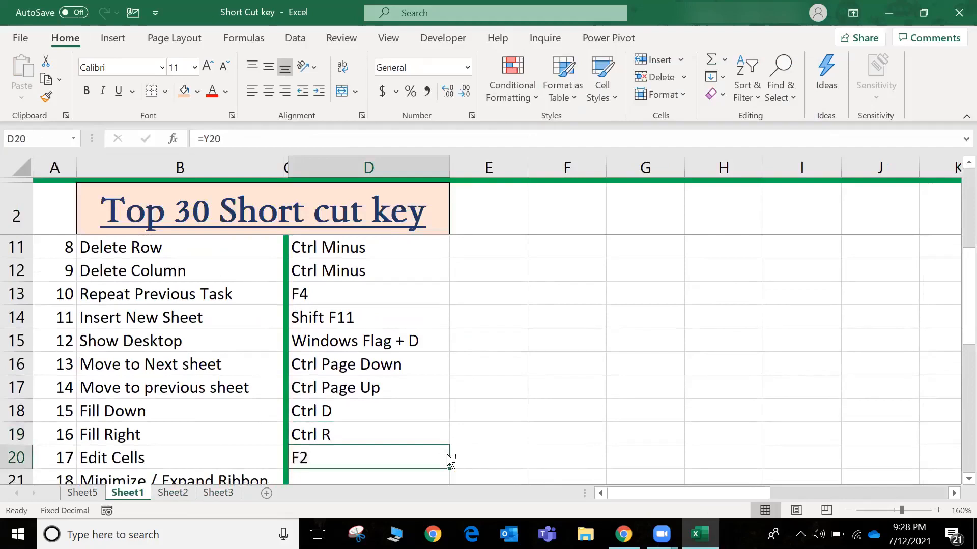
On Sheet2, edit the label in B9 to read Total Revenue and autofit column B to it
key(ctrl+Page_Down)
key(Down)
key(Down)
key(Right)
key(Down)
key(Down)
key(Down)
key(Down)
key(Down)
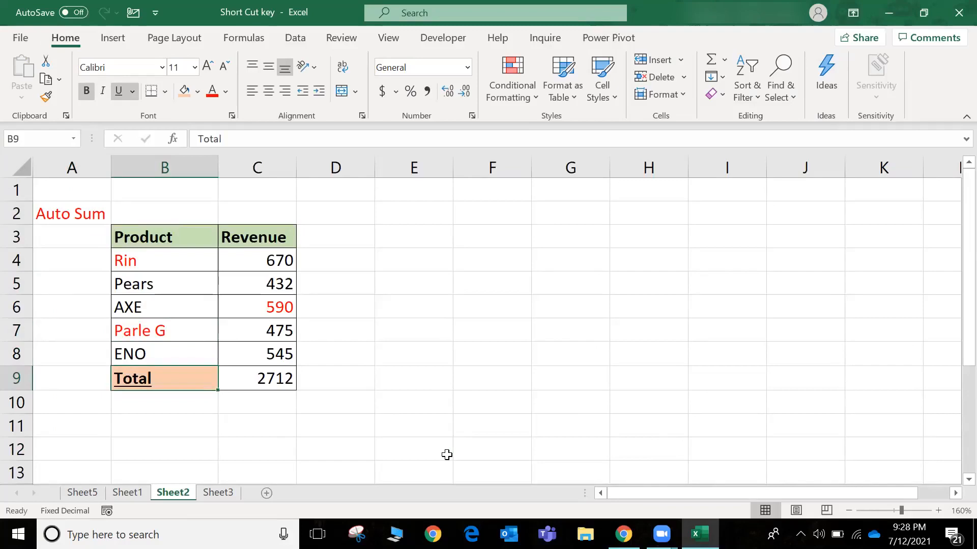
text(Re)
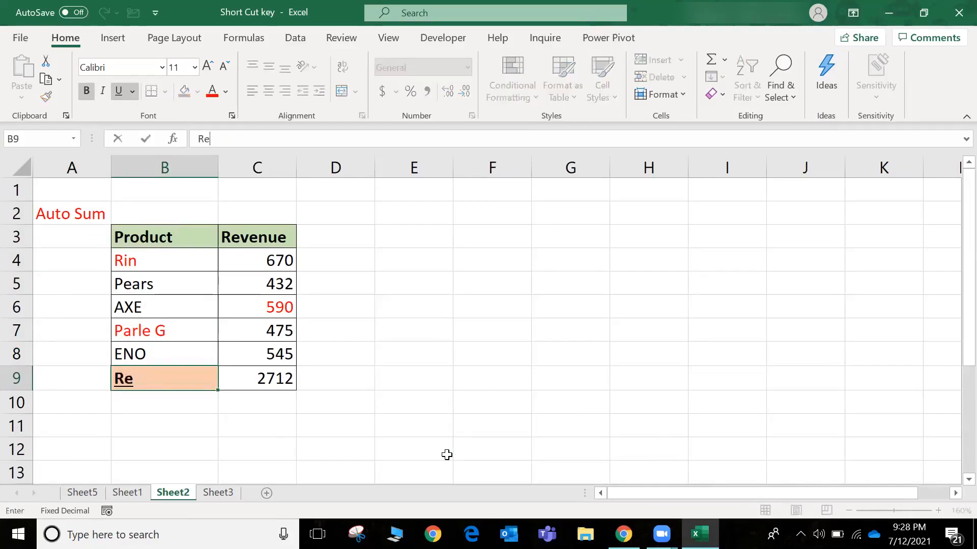
key(Escape)
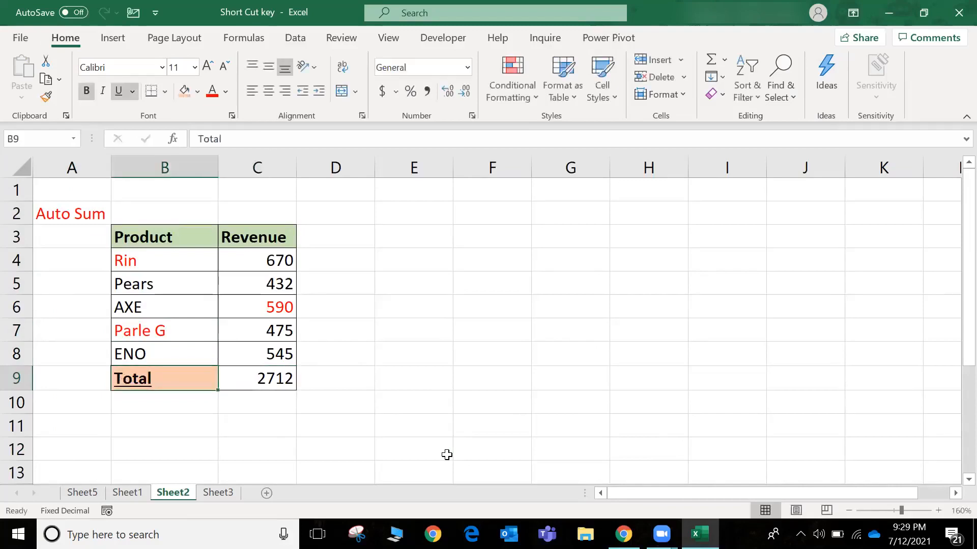
key(F2)
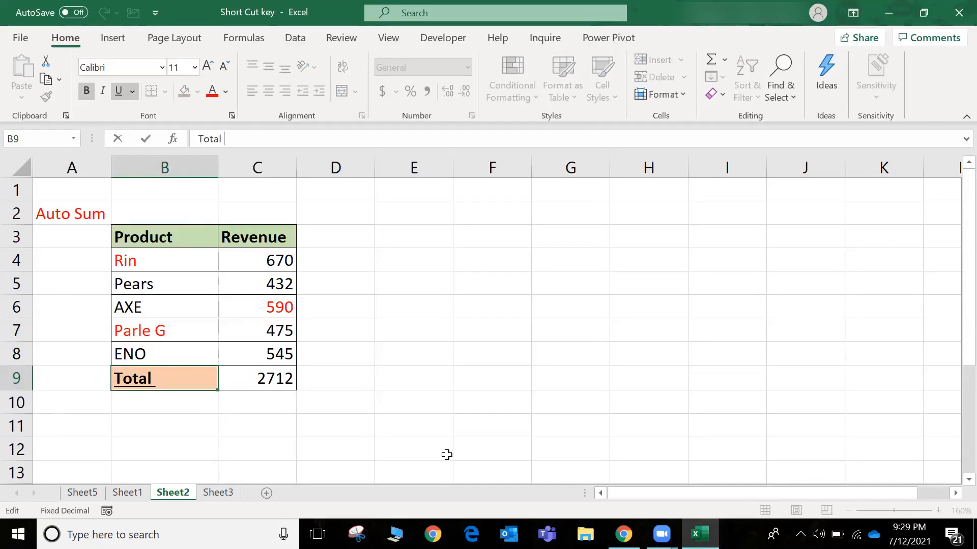
text(Revenue)
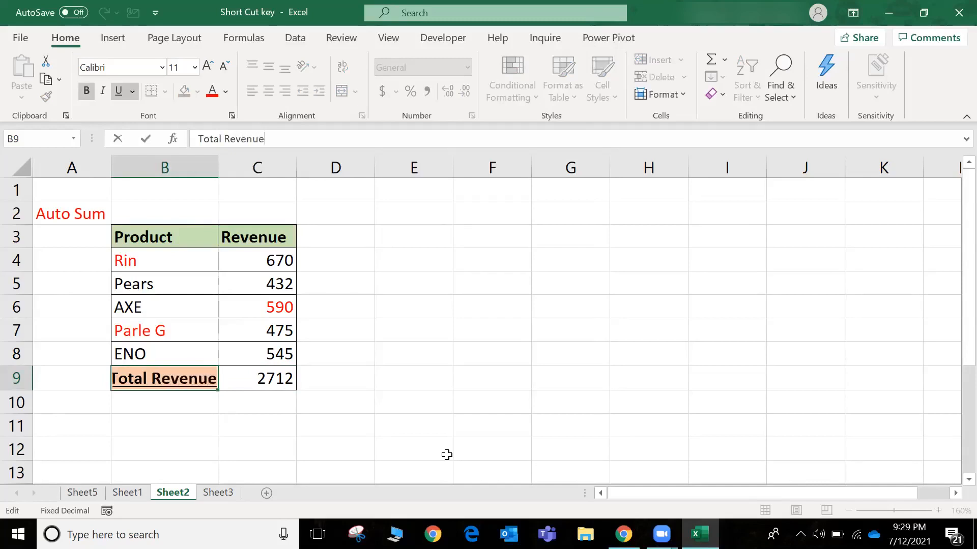
key(Return)
key(Up)
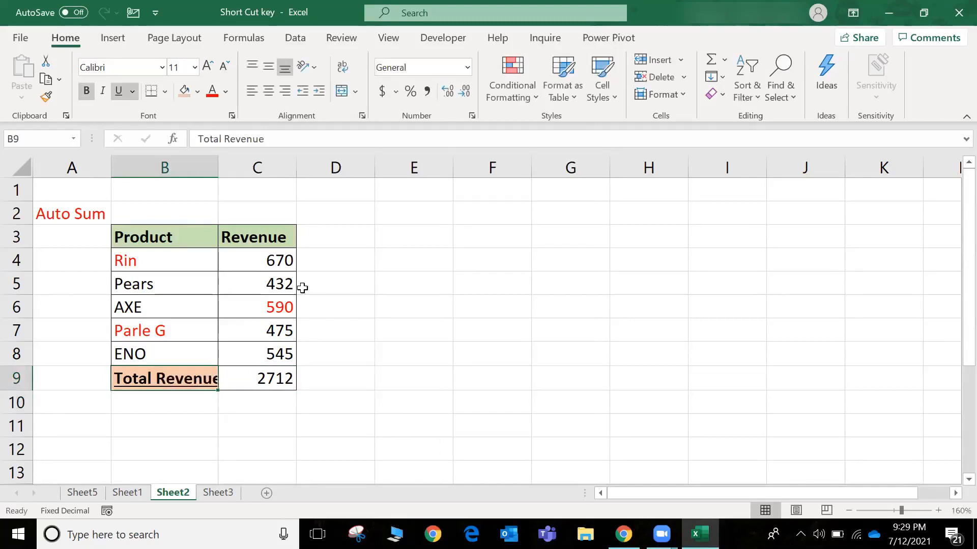
double_click(218, 168)
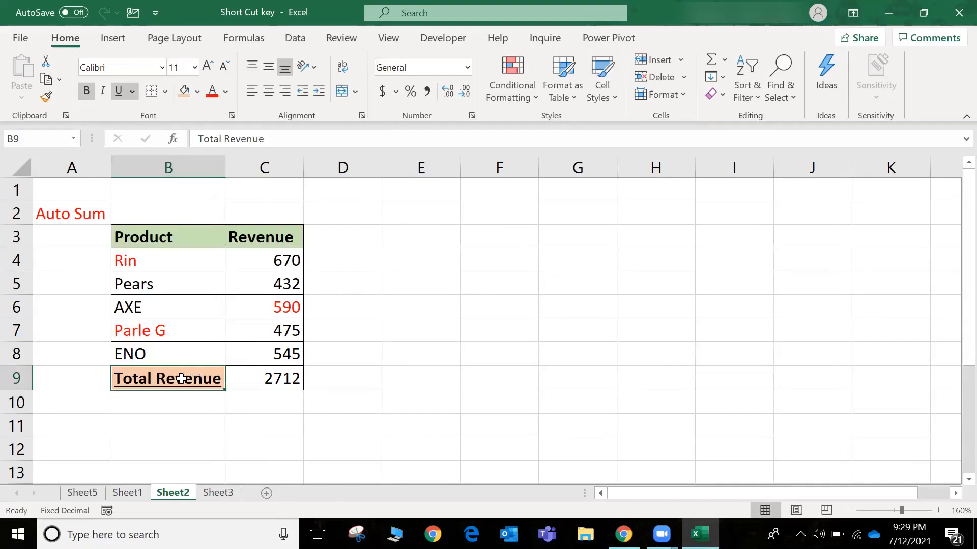
Open B9 for editing and cancel, and return to Sheet1 with D21 selected for the Minimize / Expand Ribbon shortcut
key(F2)
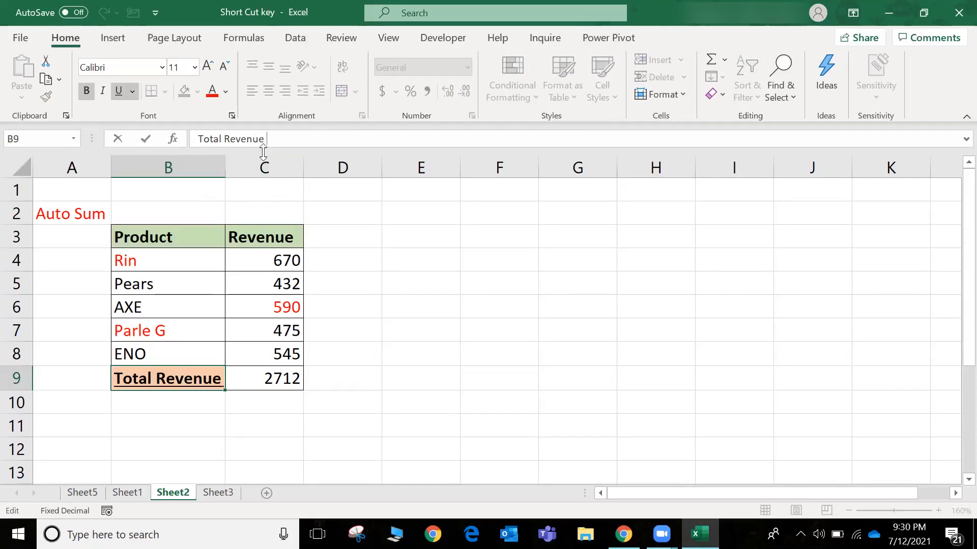
key(Escape)
key(ctrl+Page_Up)
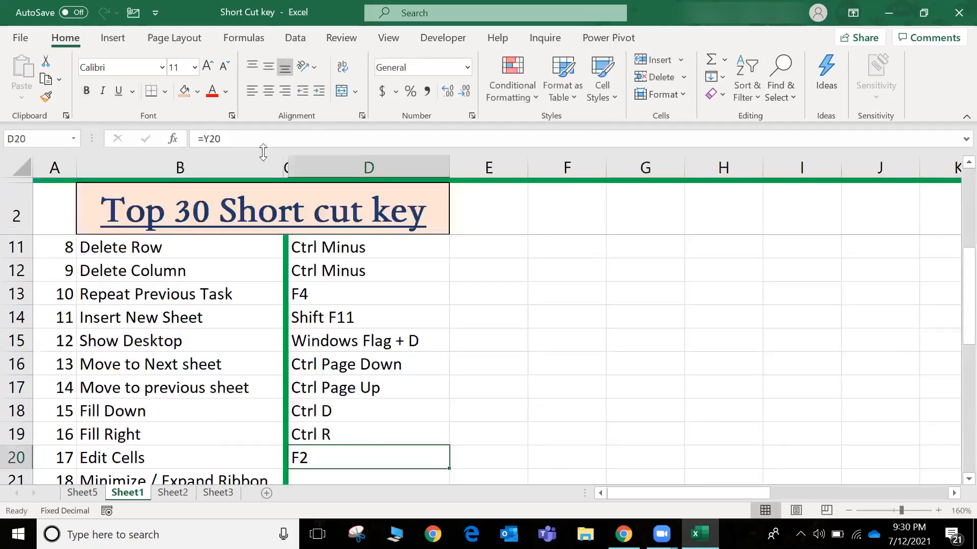
key(Down)
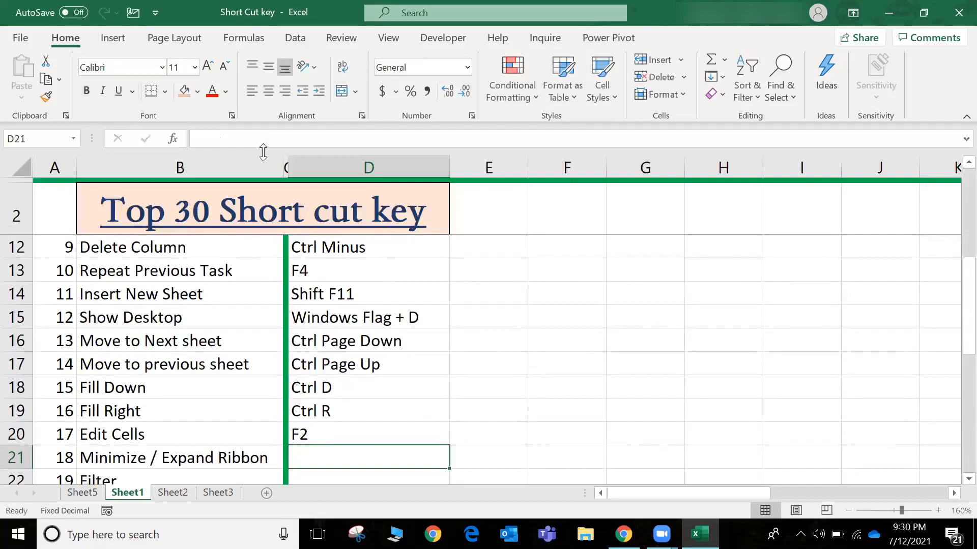
Fill the D20 formula down into D21 for the Minimize / Expand Ribbon shortcut
key(Up)
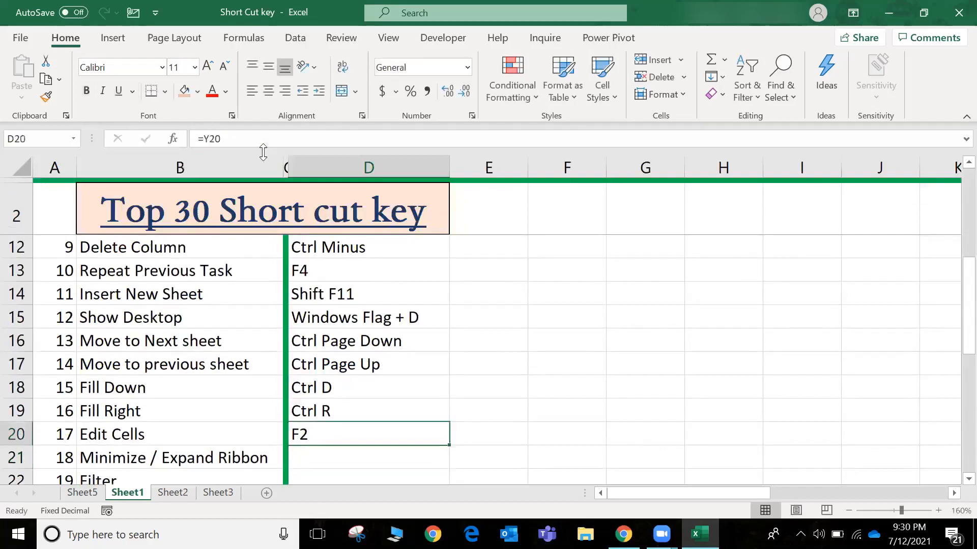
key(shift+Down)
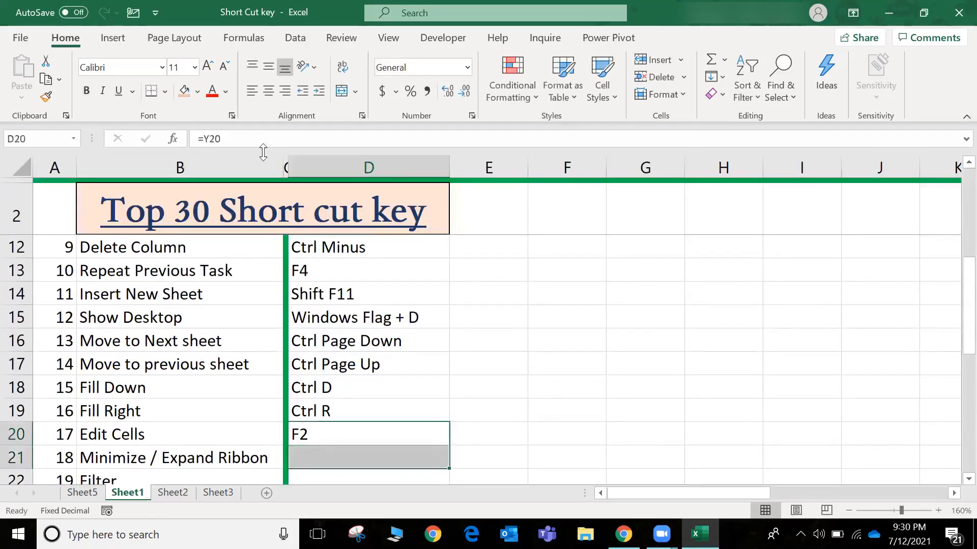
key(ctrl+d)
key(Down)
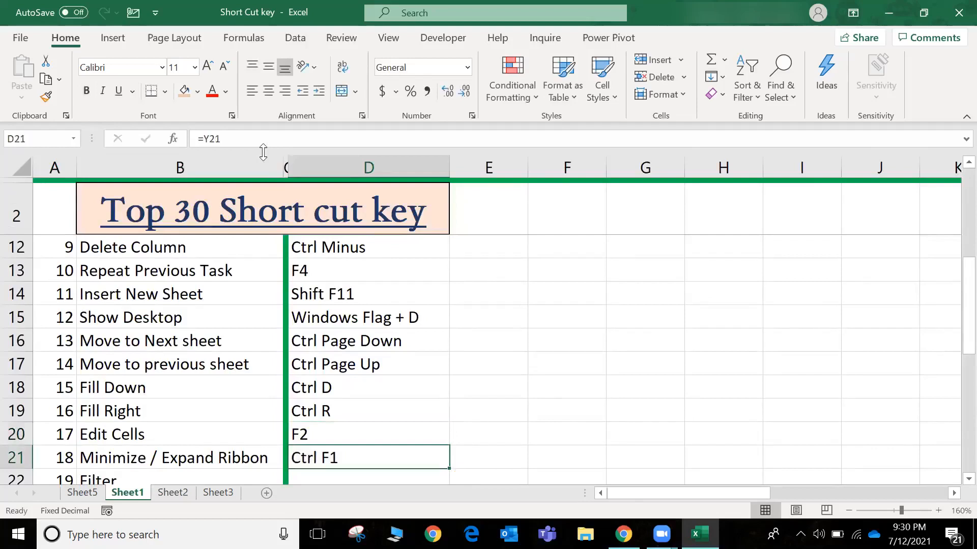
Collapse the ribbon and expand it again, twice in a row
key(ctrl+F1)
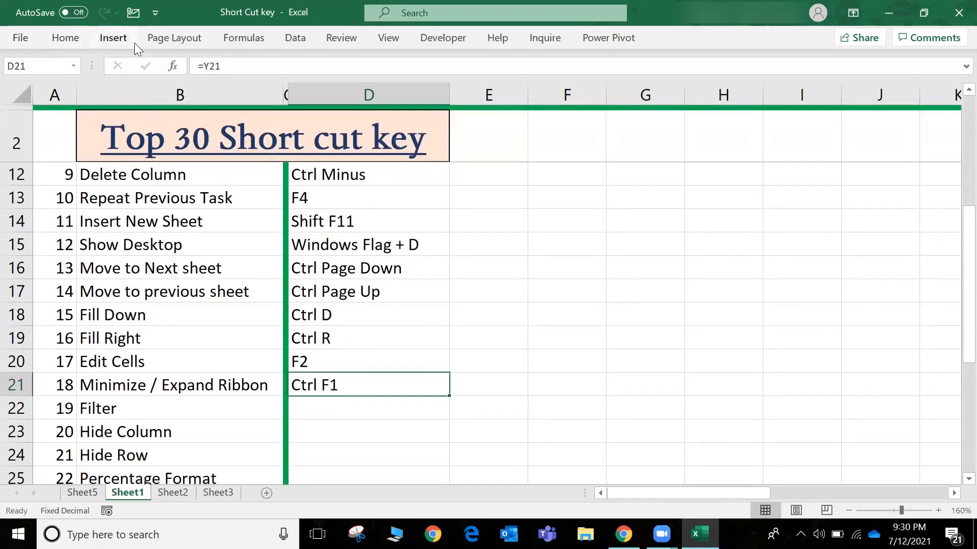
key(ctrl+F1)
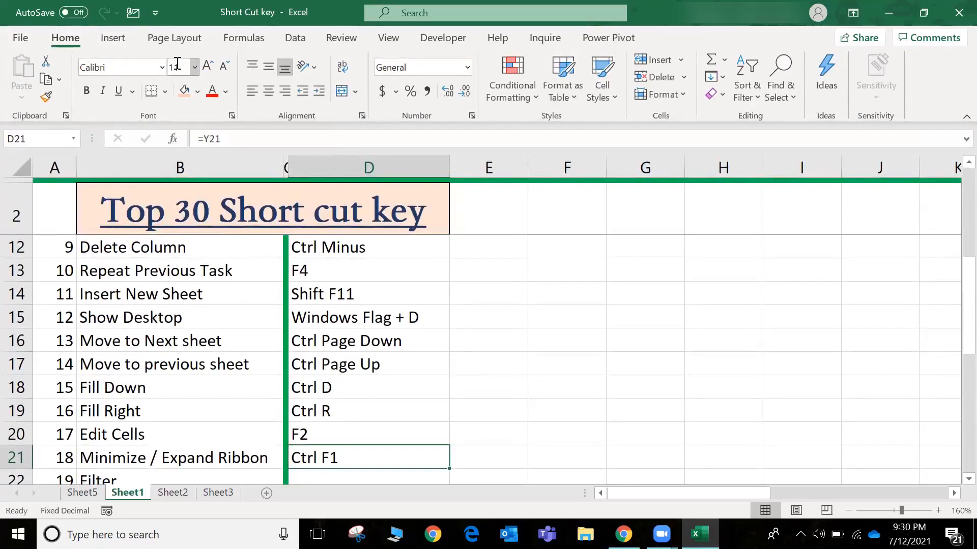
key(ctrl+F1)
key(ctrl+F1)
Fill the D21 formula down into D22 for the Filter shortcut
scroll(355, 422, down, 1)
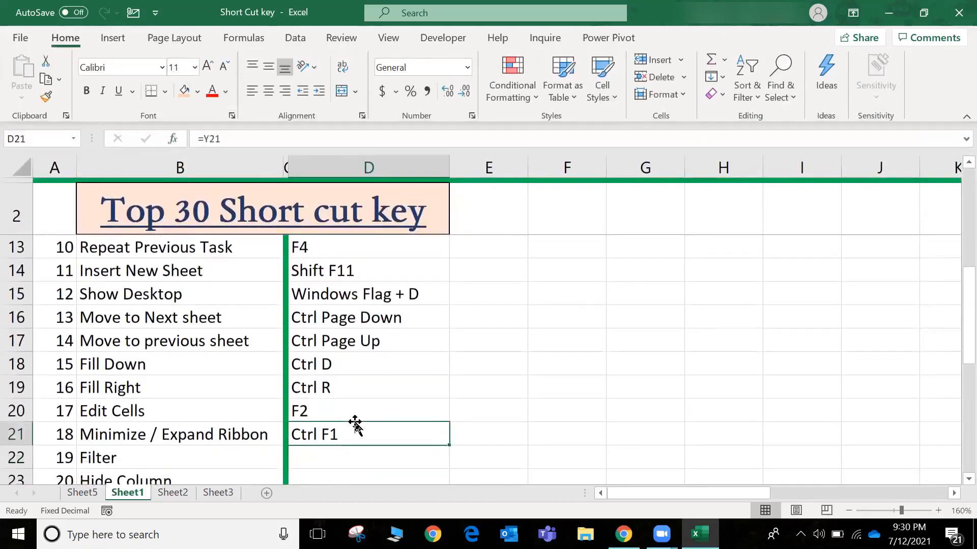
key(shift+Down)
key(ctrl+d)
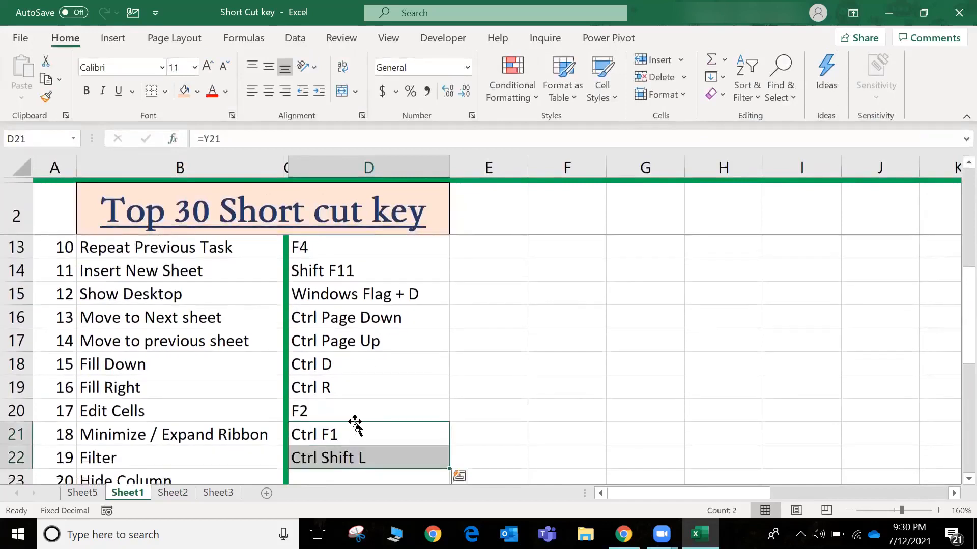
key(Down)
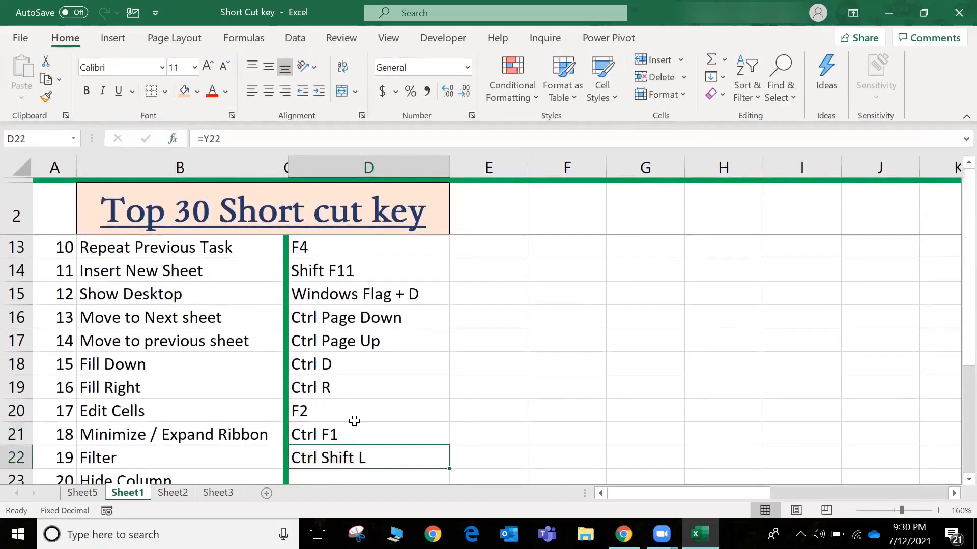
On Sheet3, select the student marks table B2:G7 and turn on filters for its header row
key(ctrl+Page_Down)
key(ctrl+Page_Down)
key(Left)
key(Left)
key(Left)
key(Left)
key(Left)
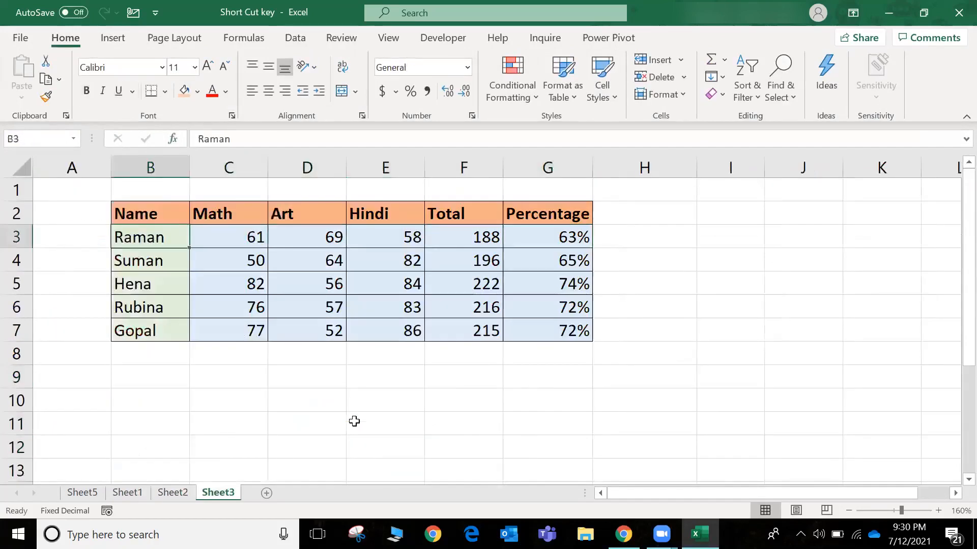
key(Up)
key(ctrl+shift+Right)
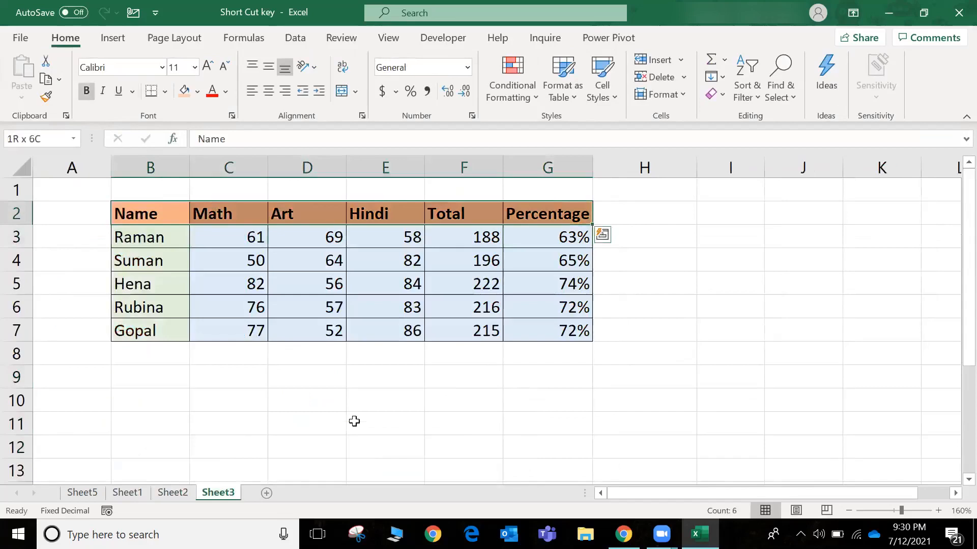
key(ctrl+shift+Down)
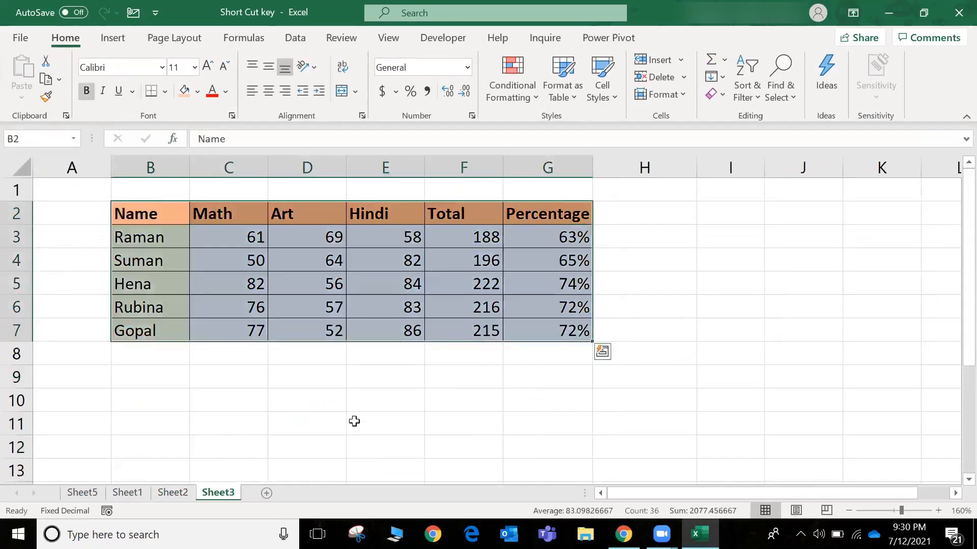
key(ctrl+shift+l)
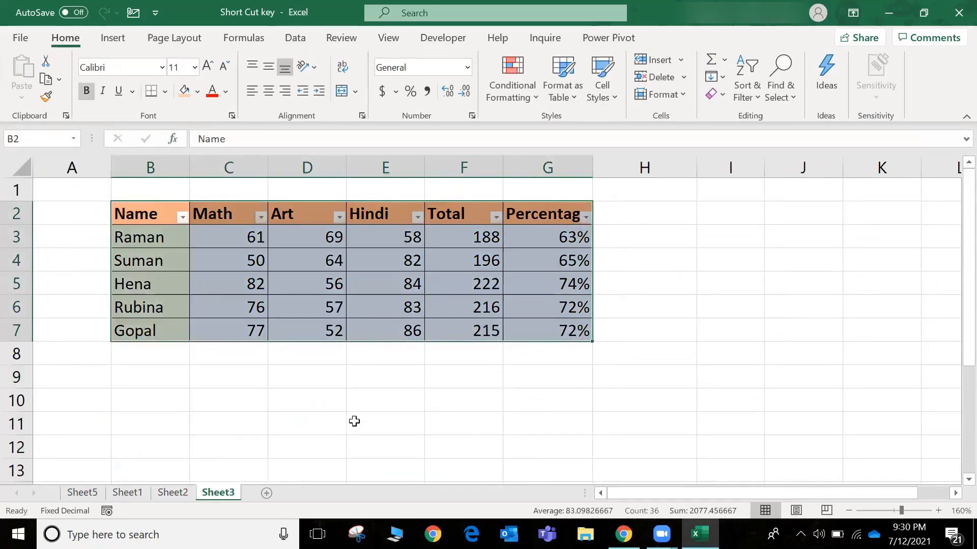
Open the filter list of the Name column, close it, and remove the filters from the table
key(shift+BackSpace)
key(alt+Down)
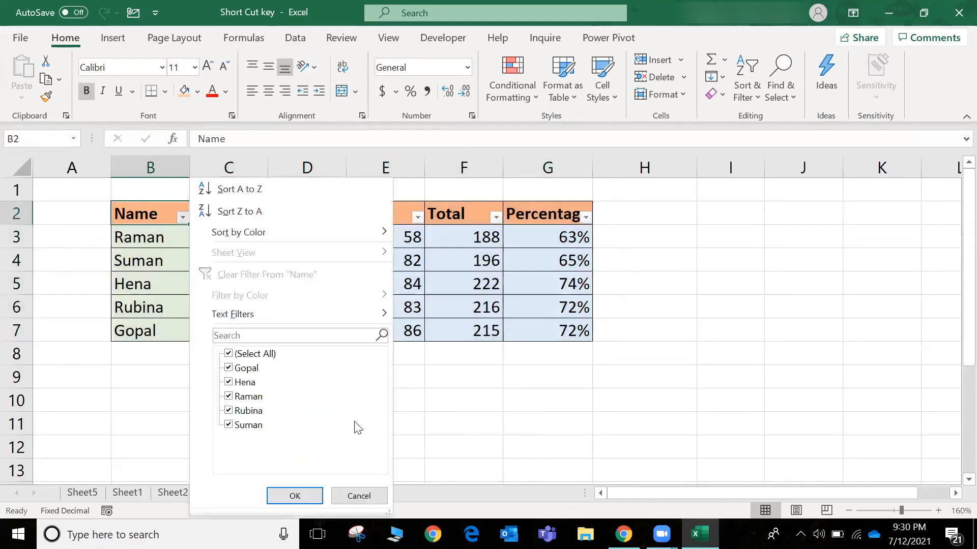
key(Escape)
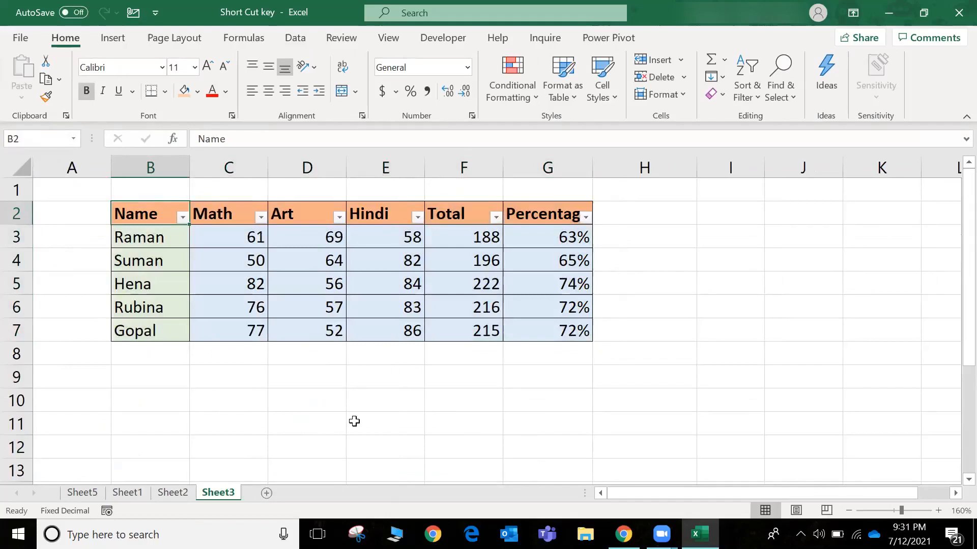
key(ctrl+shift+l)
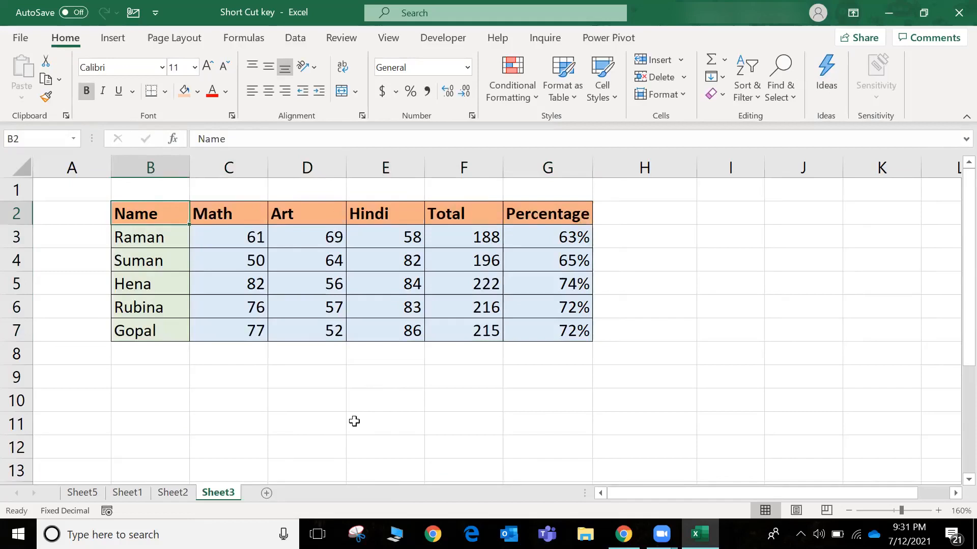
Return to Sheet1 and fill the D22 formula down into D23 for the Hide Column shortcut
key(ctrl+Page_Up)
key(ctrl+Page_Up)
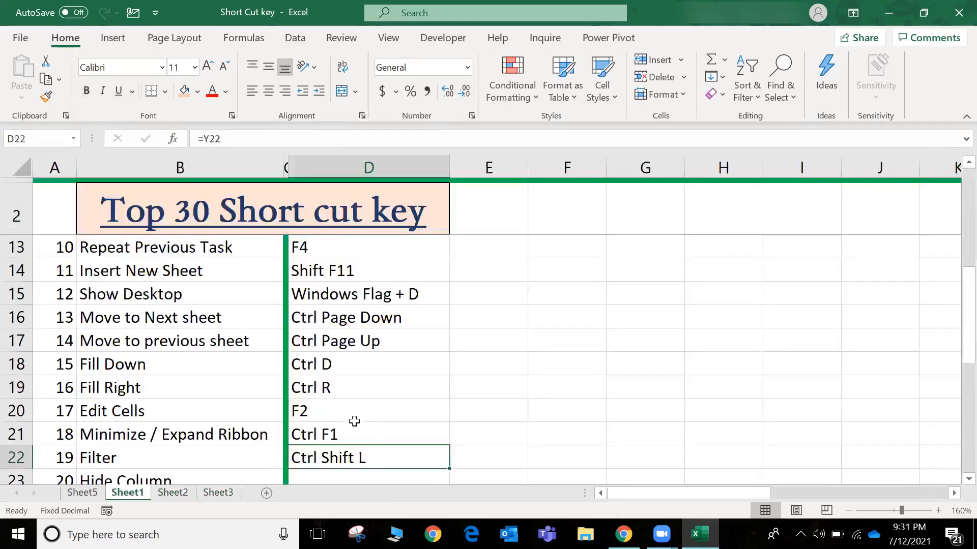
key(Down)
key(Up)
key(shift+Down)
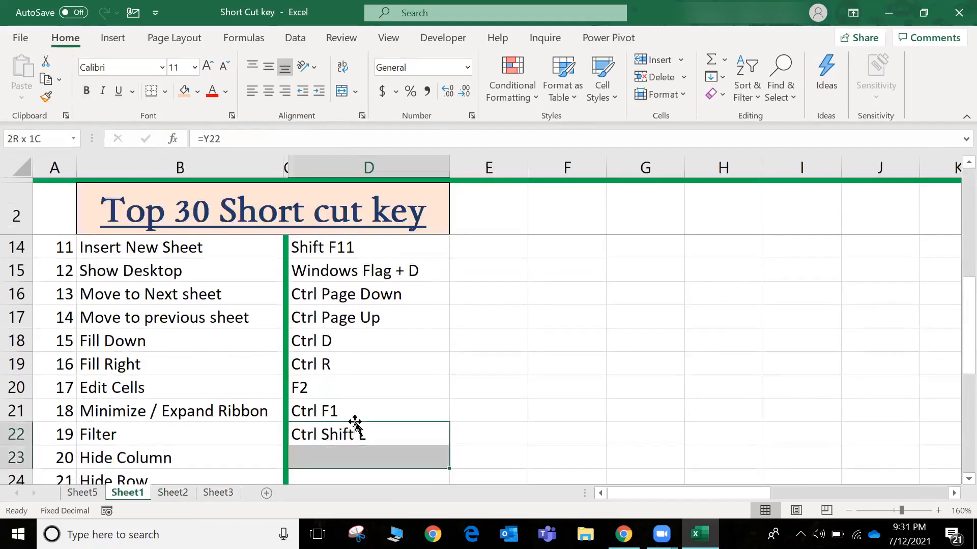
key(ctrl+d)
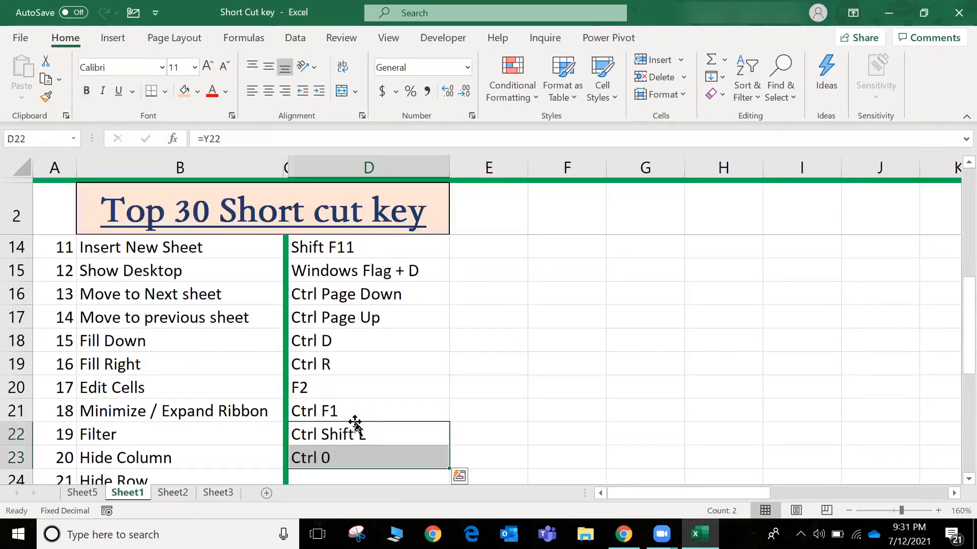
key(Down)
Select and hide the whole of column A, and undo the hiding
key(Up)
key(Up)
key(Up)
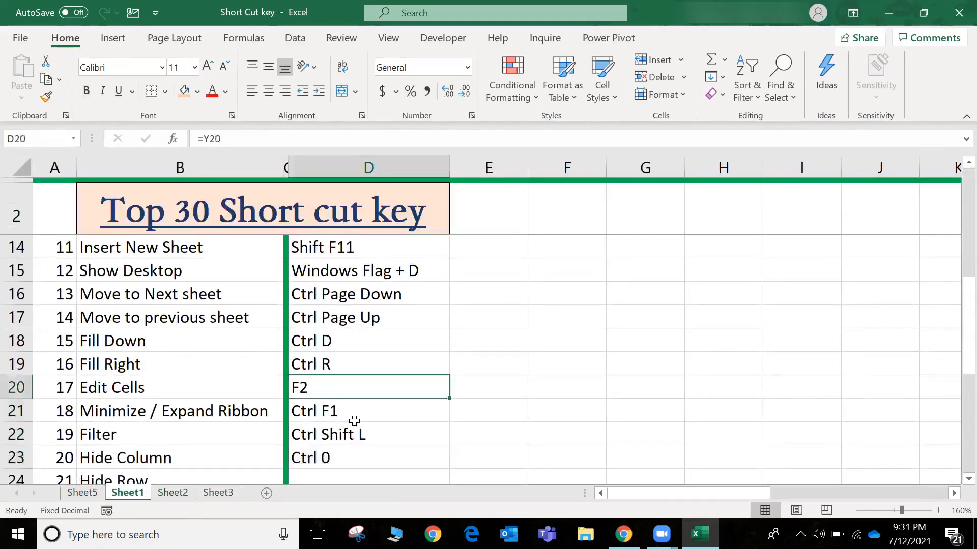
key(Left)
key(Left)
key(Left)
key(ctrl+space)
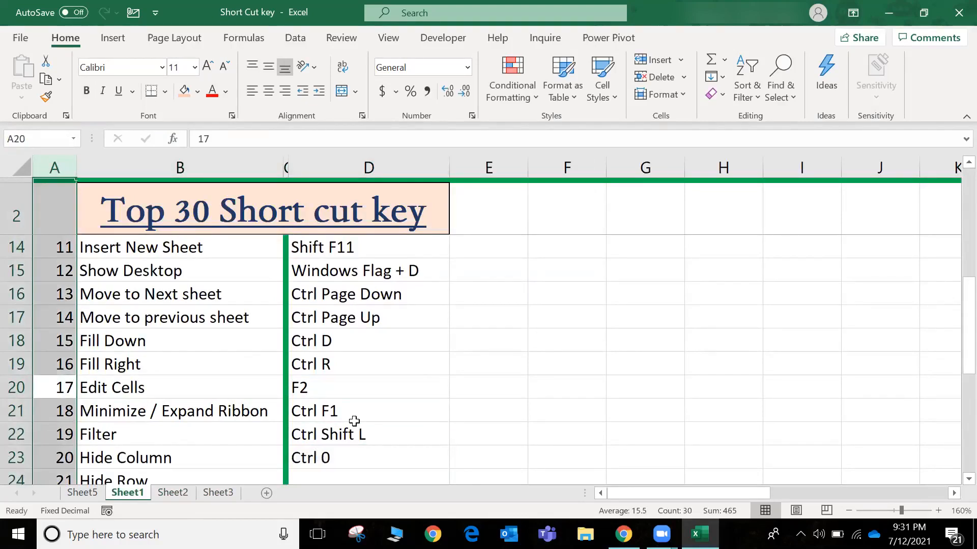
key(ctrl+0)
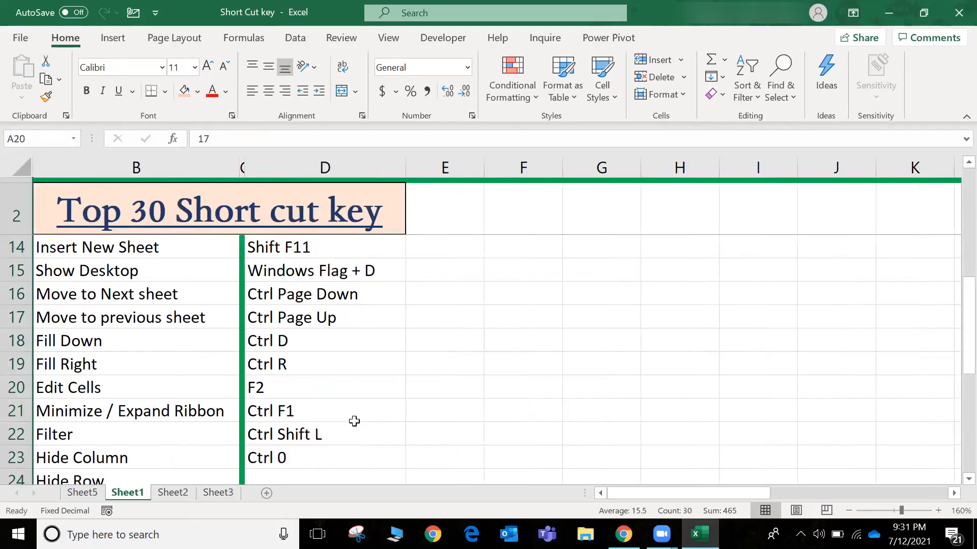
key(ctrl+z)
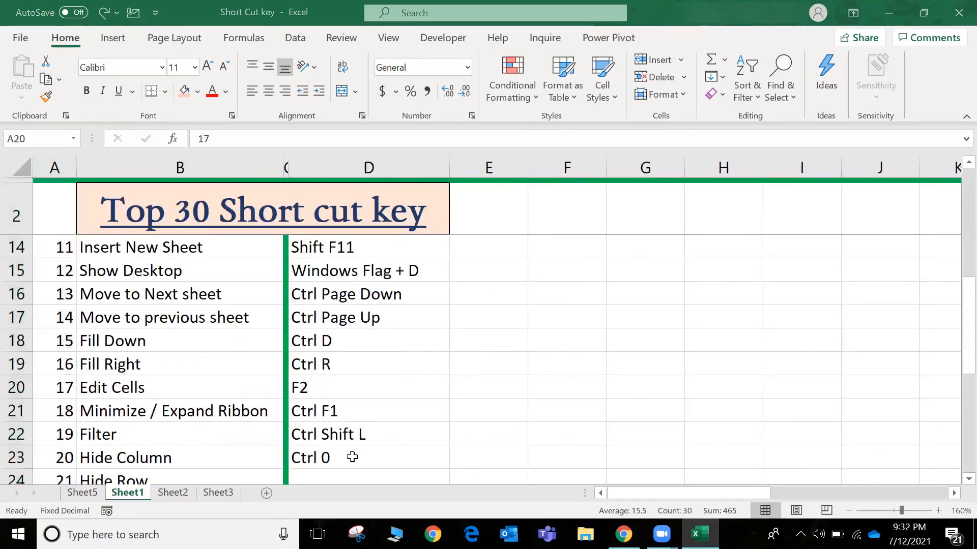
Fill the D23 formula down into D24 for the Hide Row shortcut
key(Down)
key(Down)
key(Down)
key(Down)
key(Right)
key(Right)
key(Up)
key(Right)
key(shift+Down)
key(ctrl+d)
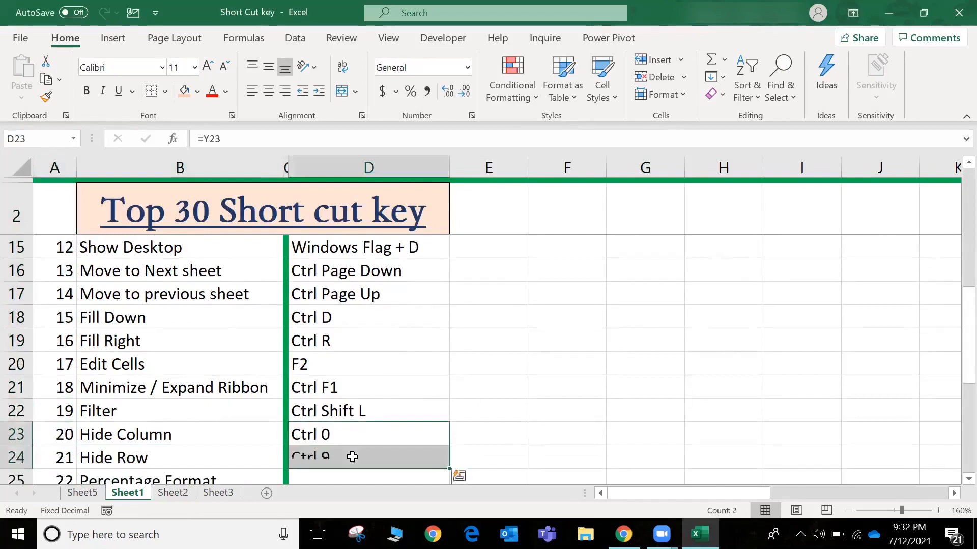
key(Down)
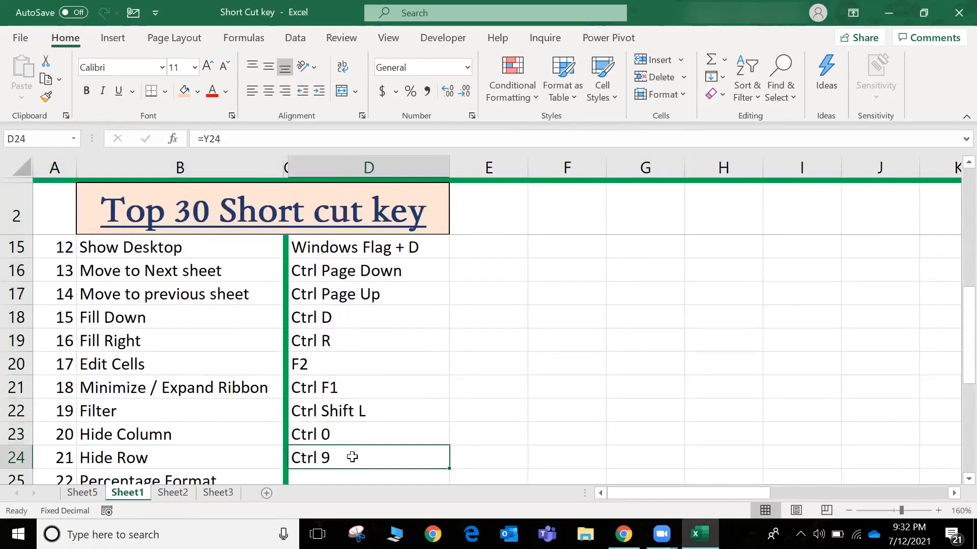
Select and hide the whole of row 22, and unhide it again
key(Up)
key(Up)
key(shift+space)
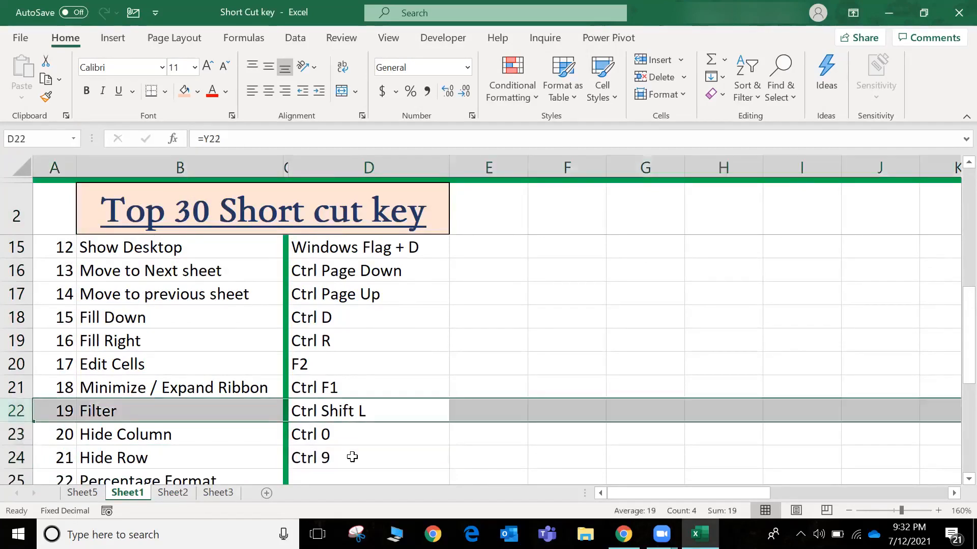
key(ctrl+9)
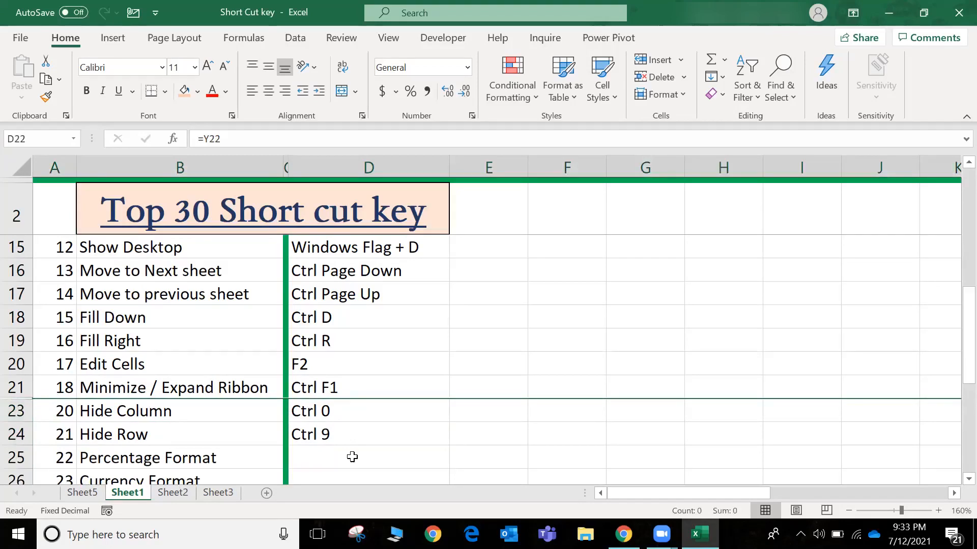
key(ctrl+shift+9)
Fill the D24 formula down into D25 for the Percentage Format shortcut
key(Down)
key(Right)
key(Left)
key(Down)
scroll(351, 456, down, 1)
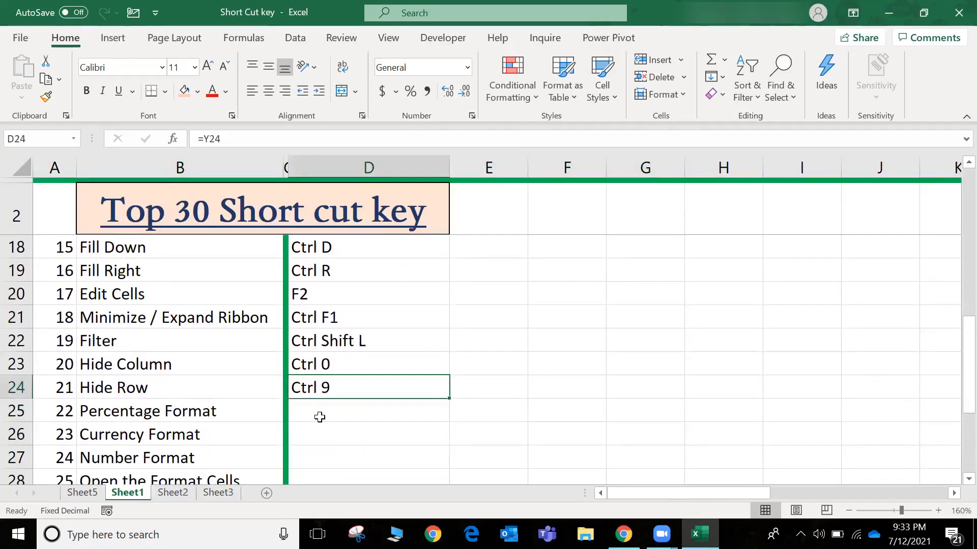
shift+click(320, 418)
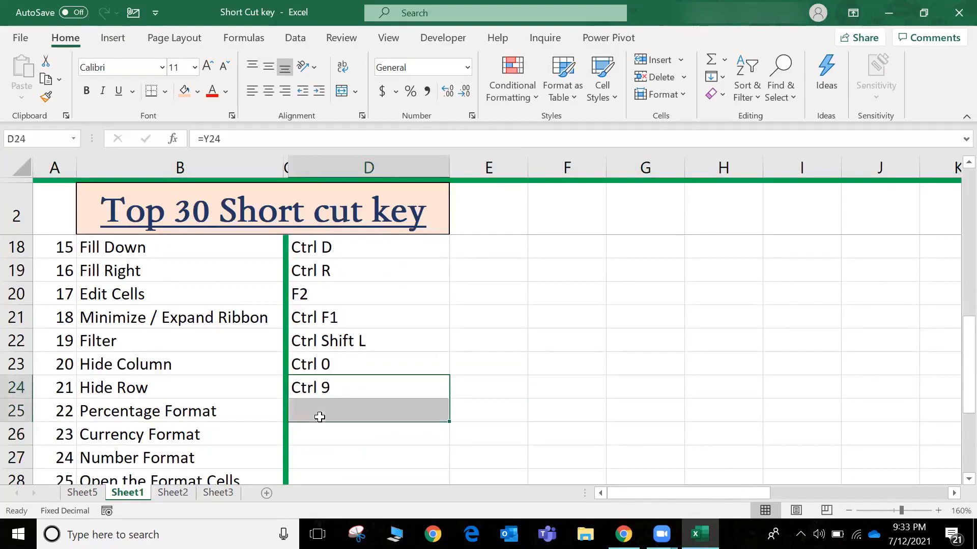
key(ctrl+d)
click(320, 417)
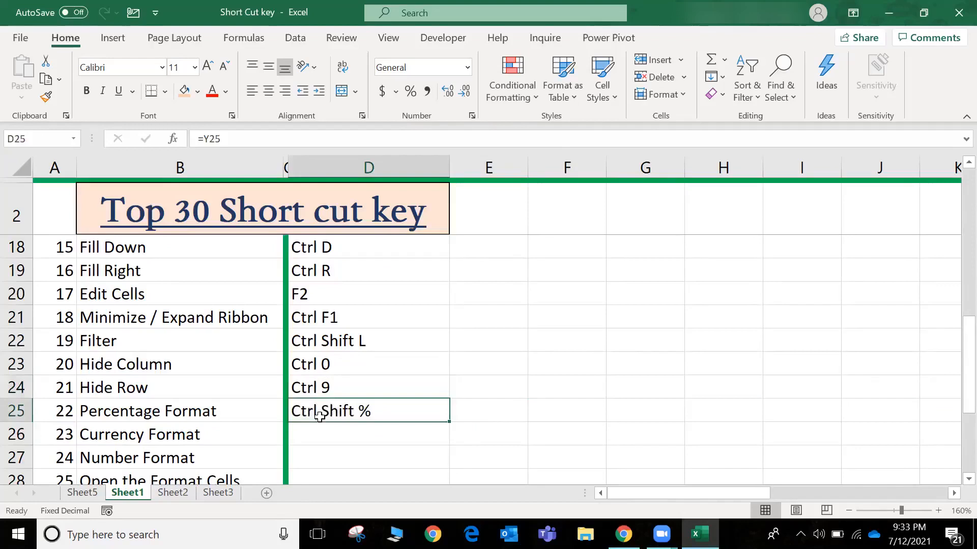
Enter the sample decimals 0.032, 0.076, 0.098 and 0.065 in cells F19 to F22
click(568, 264)
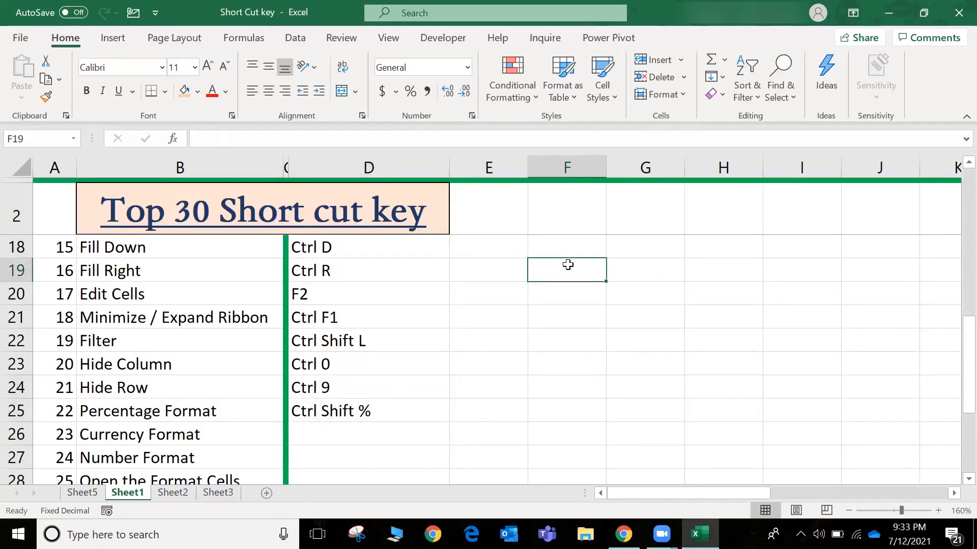
text(.032)
key(Return)
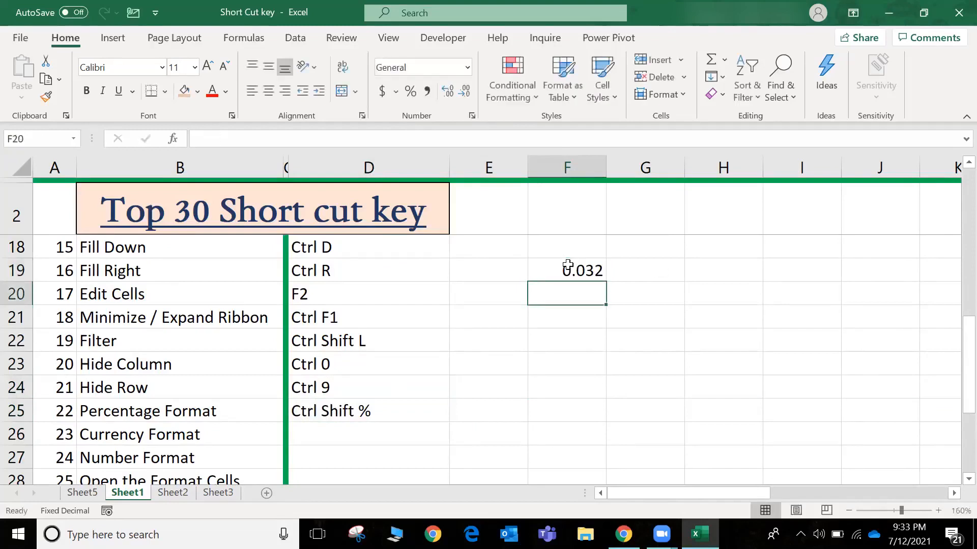
text(.076)
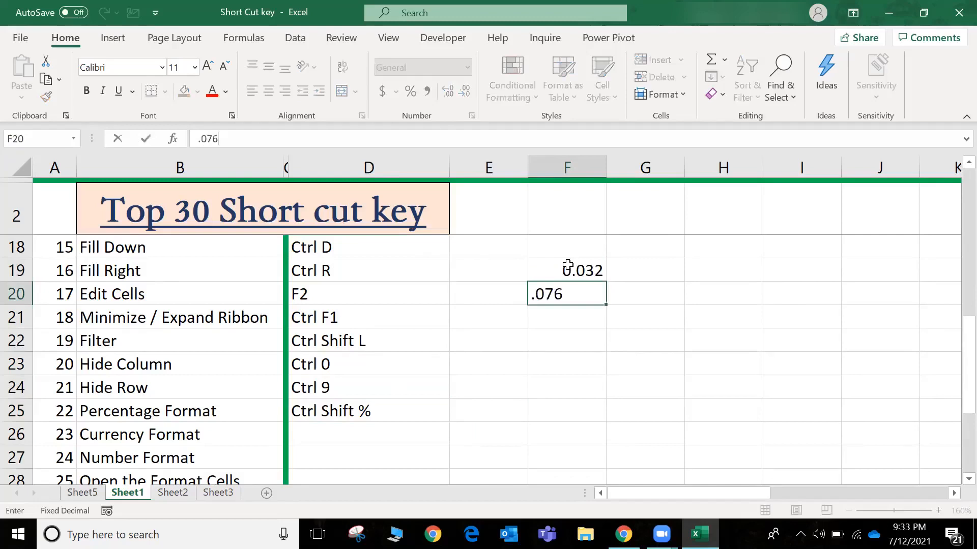
key(Return)
text(.098)
key(Return)
text(.)
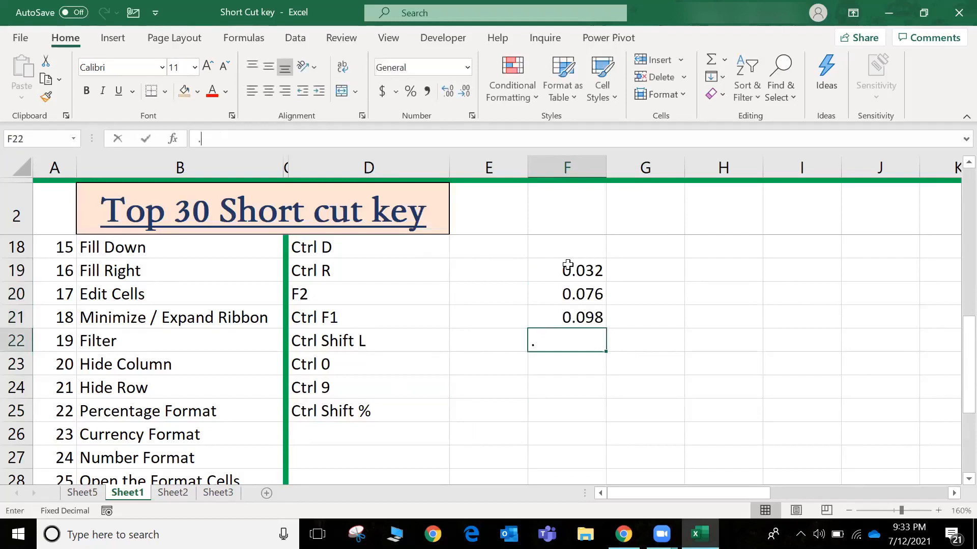
text(065)
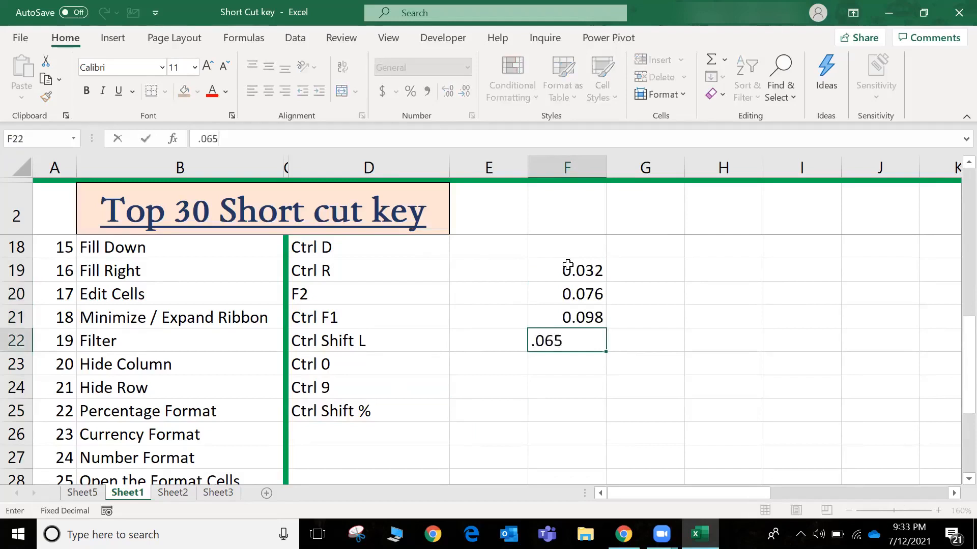
key(Return)
Apply the percentage format to the sample decimals in cells F19 to F22
key(Up)
key(Up)
key(Up)
key(Up)
key(shift+Down)
key(shift+Down)
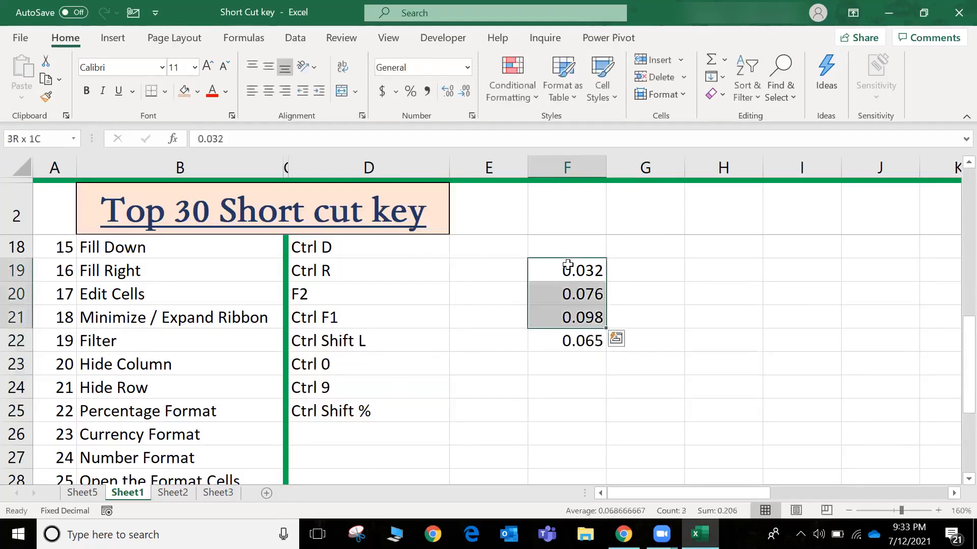
key(shift+Down)
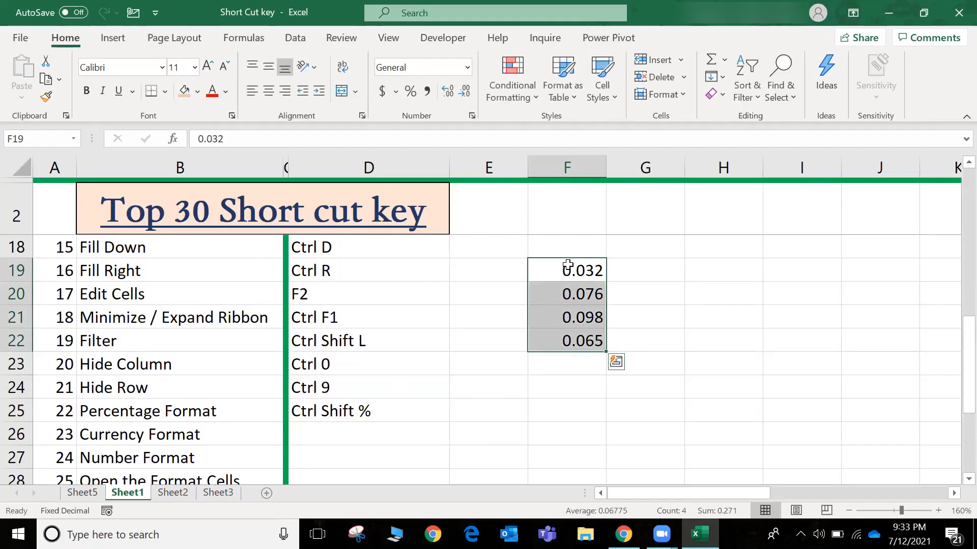
key(ctrl+shift+percent)
click(568, 265)
key(Down)
key(Down)
key(Down)
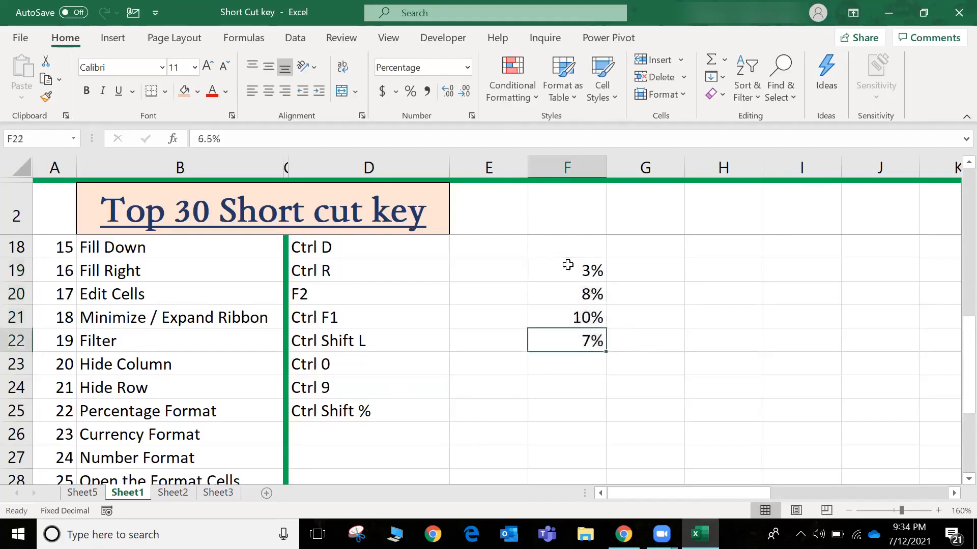
Fill the D25 formula down into D26 for the Currency Format shortcut
key(Left)
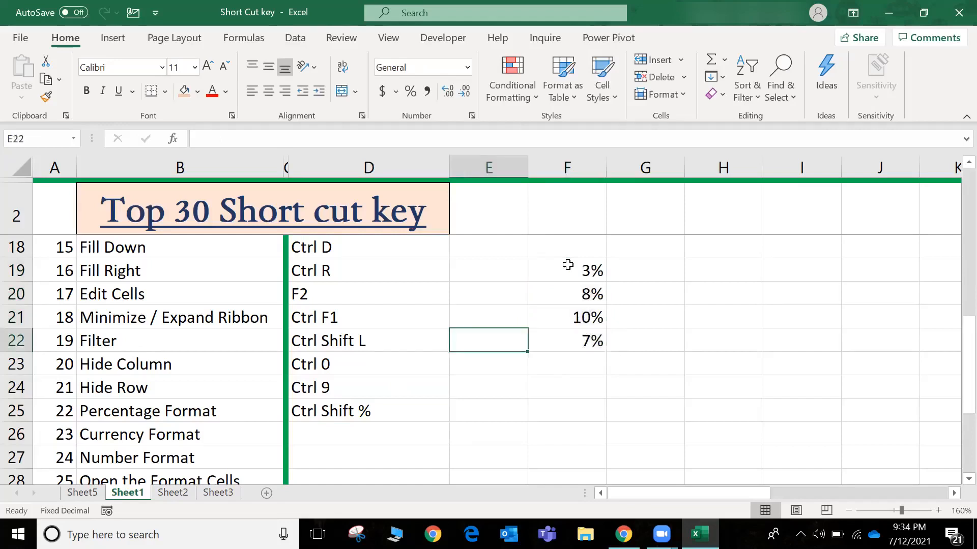
key(Left)
key(Down)
key(Down)
key(Down)
key(shift+Down)
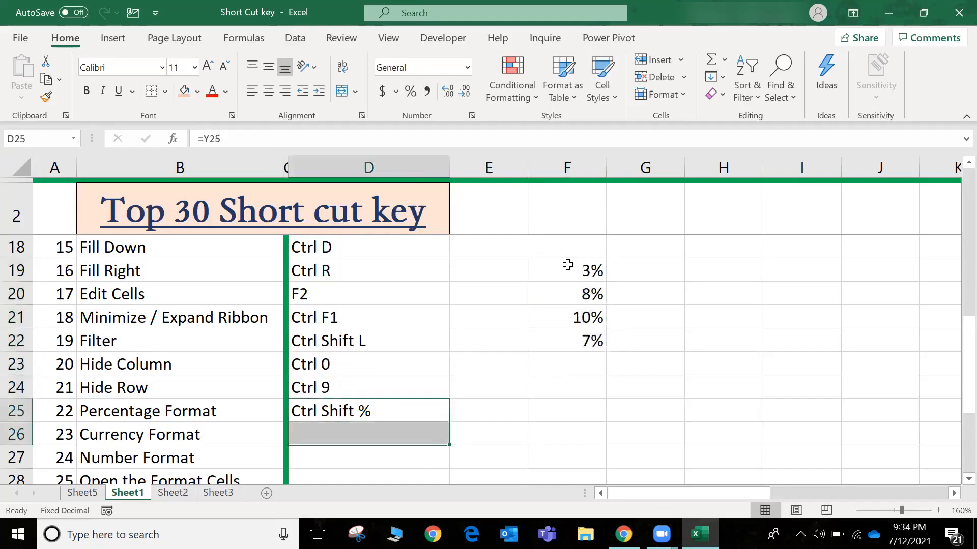
key(ctrl+d)
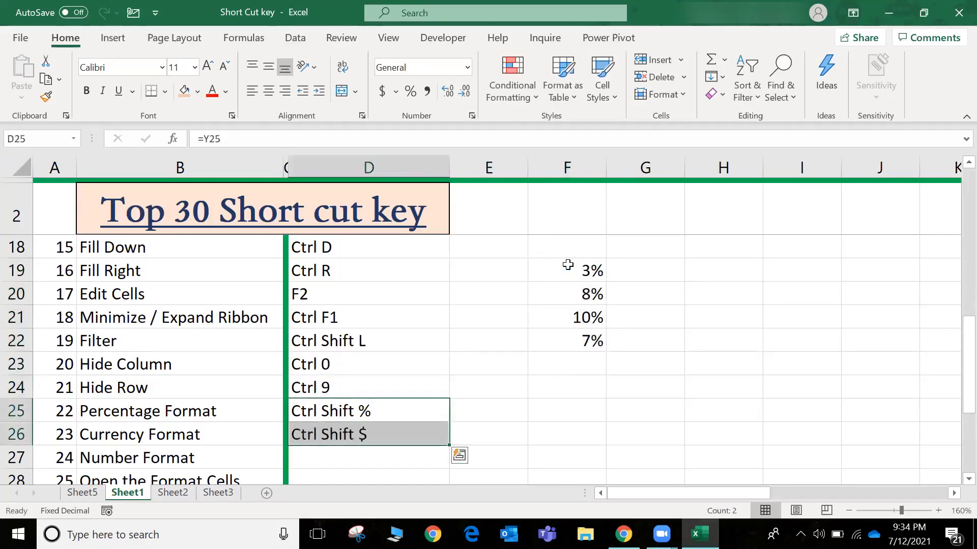
Enter the sample numbers 32, 43, 54 and 21 in cells G19 to G22
key(Down)
key(Right)
key(Right)
key(Right)
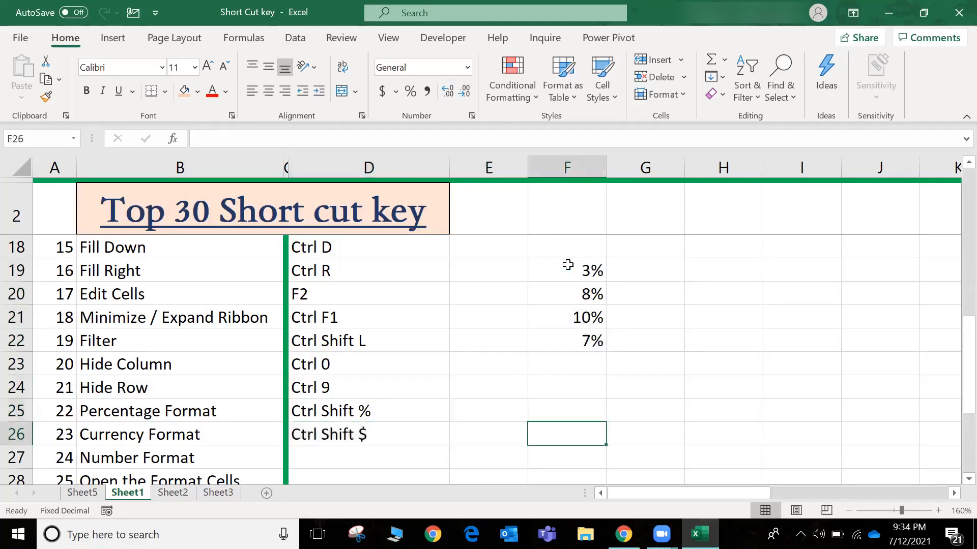
key(Up)
key(Up)
key(Up)
key(Up)
key(Up)
key(Up)
key(Up)
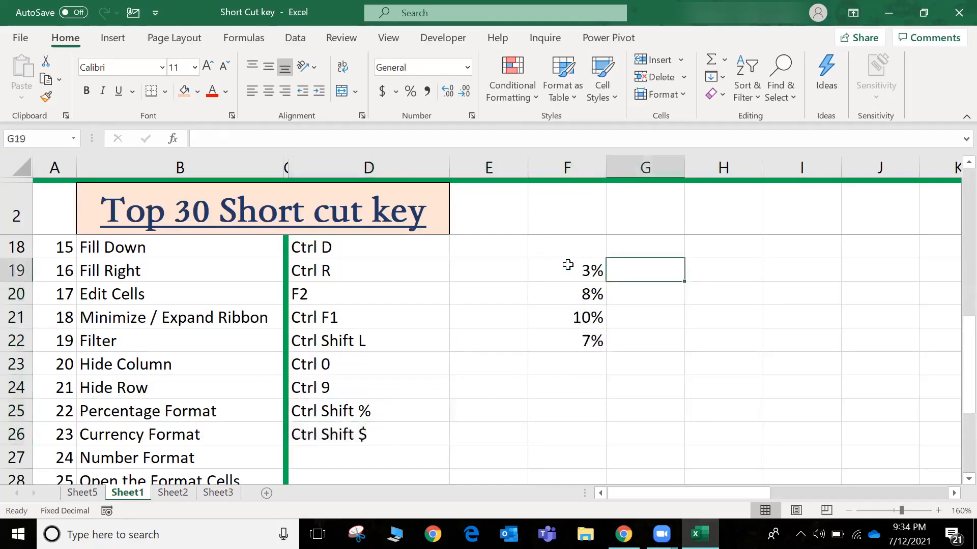
text(32)
key(Return)
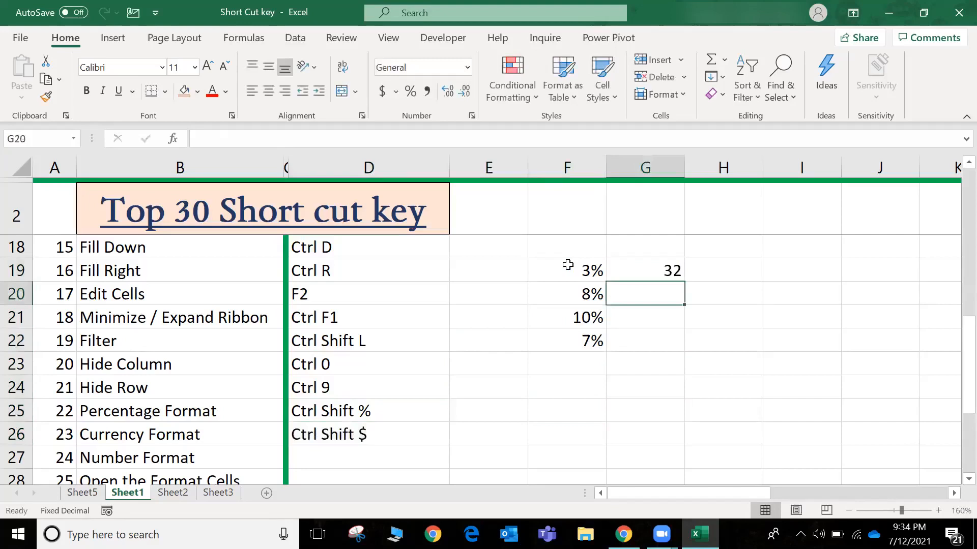
text(43)
key(Return)
text(54)
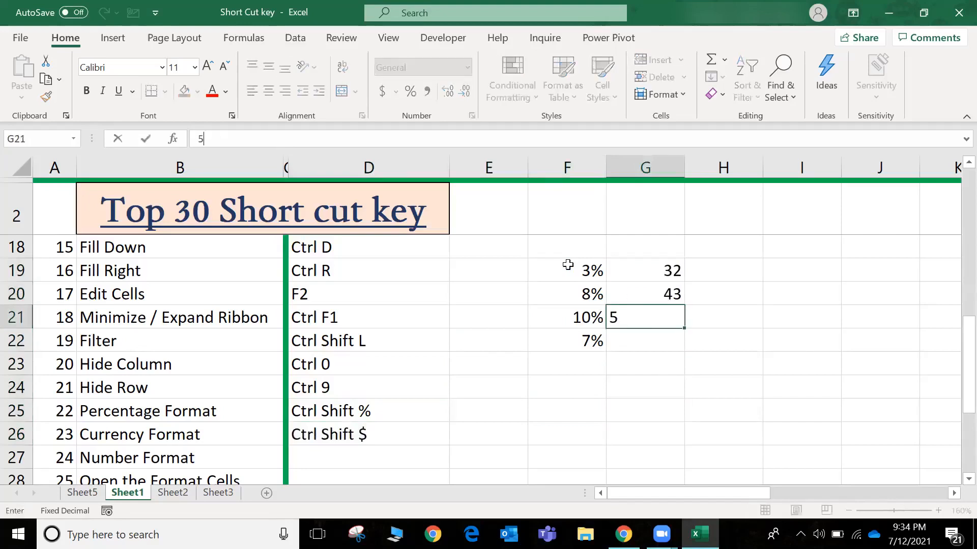
key(Return)
text(21)
key(Return)
Apply the currency format with the dollar sign to cells G19 to G22
key(Up)
key(Up)
key(Up)
key(Up)
key(shift+Down)
key(shift+Down)
key(shift+Down)
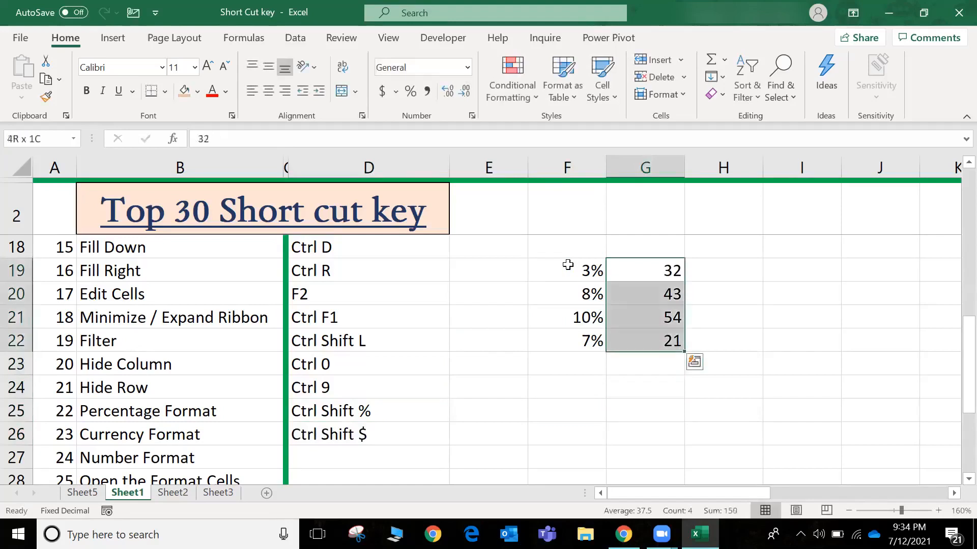
key(ctrl+shift+dollar)
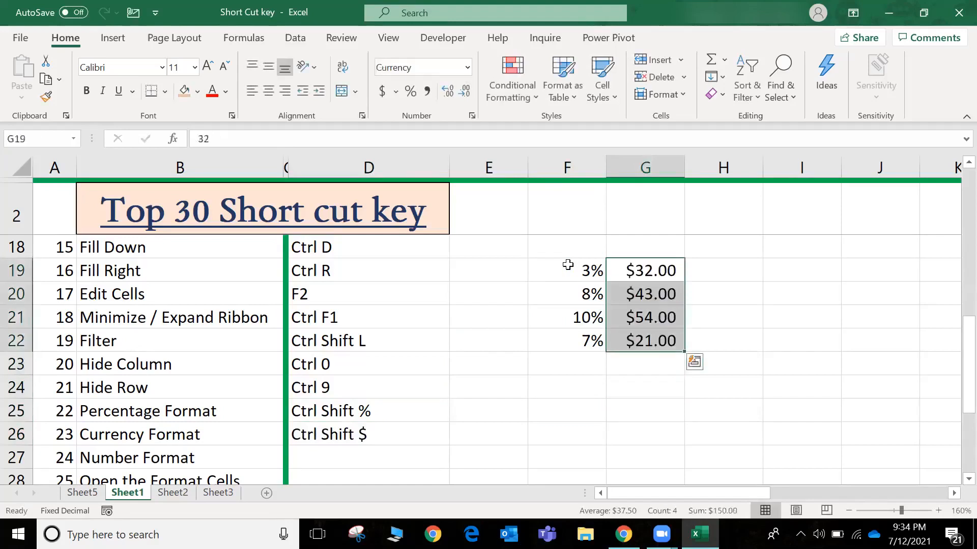
key(shift+Up)
key(shift+Up)
key(shift+Up)
Fill the D26 formula down into D27 for the Number Format shortcut
key(Down)
key(Down)
key(Down)
key(Down)
key(Left)
key(Left)
key(Left)
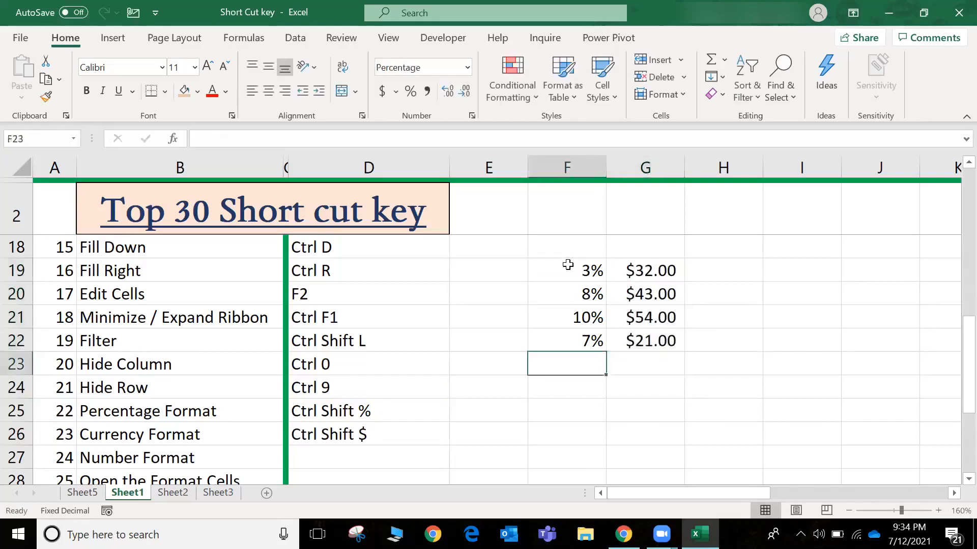
key(Down)
key(Down)
key(Down)
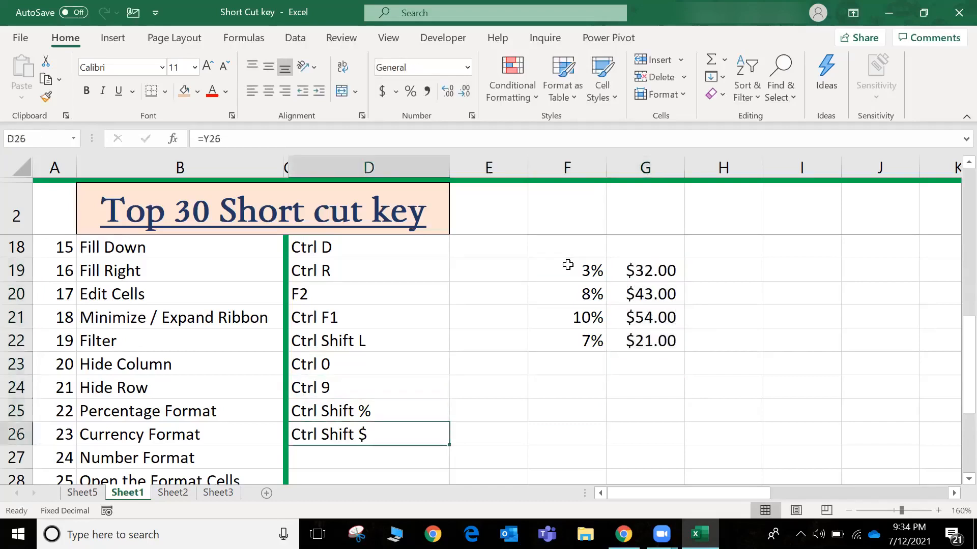
key(shift+Down)
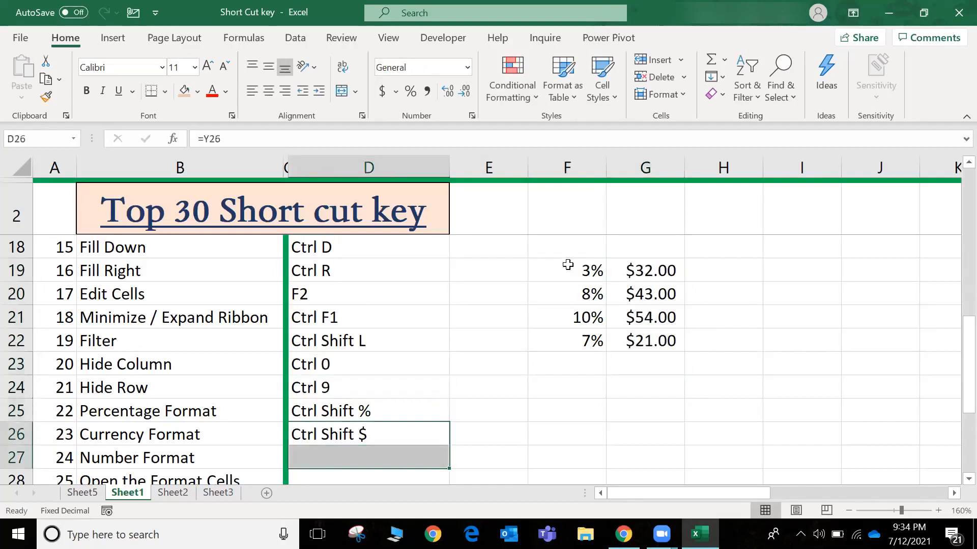
key(ctrl+d)
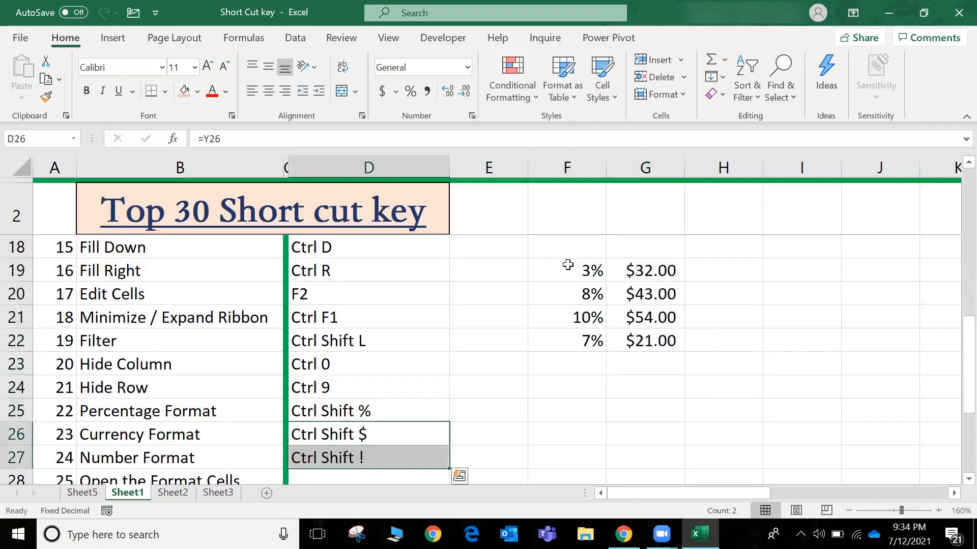
key(Right)
key(Left)
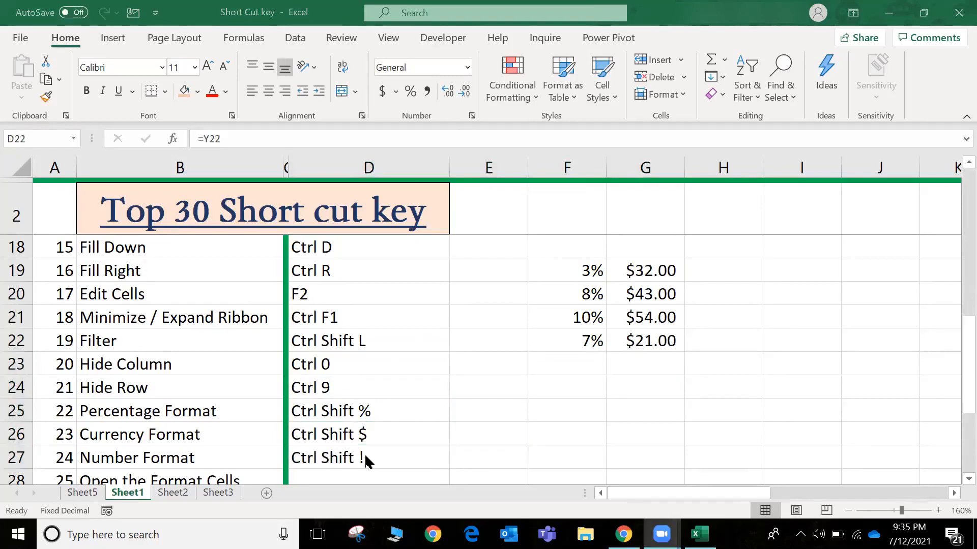
Apply the number format to the percentages in cells F19 to F22
click(464, 408)
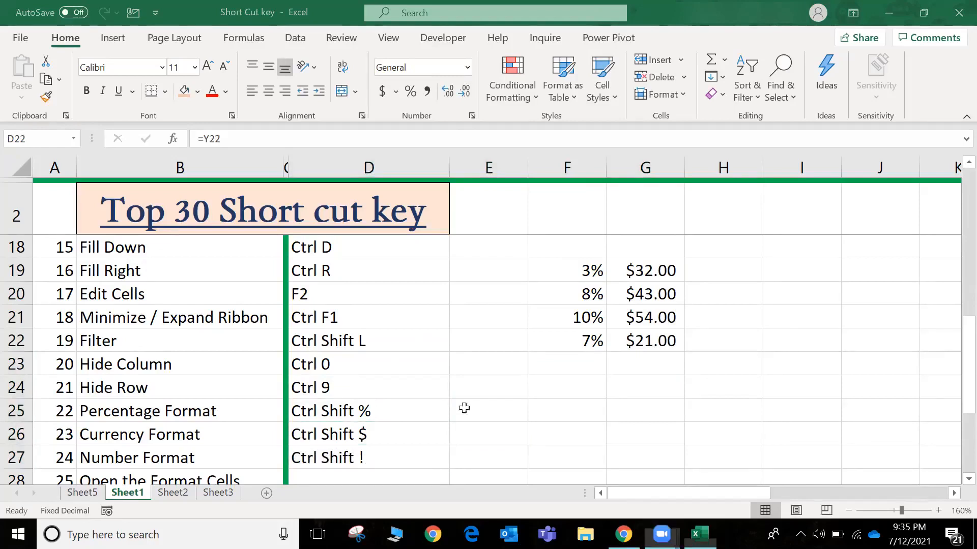
click(572, 268)
key(shift+Down)
key(shift+Down)
key(shift+Down)
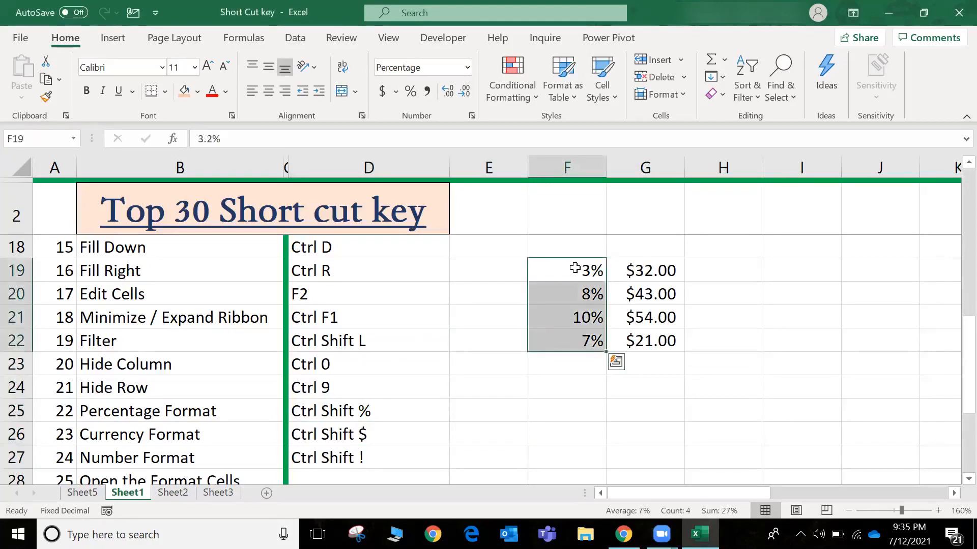
key(ctrl+shift+1)
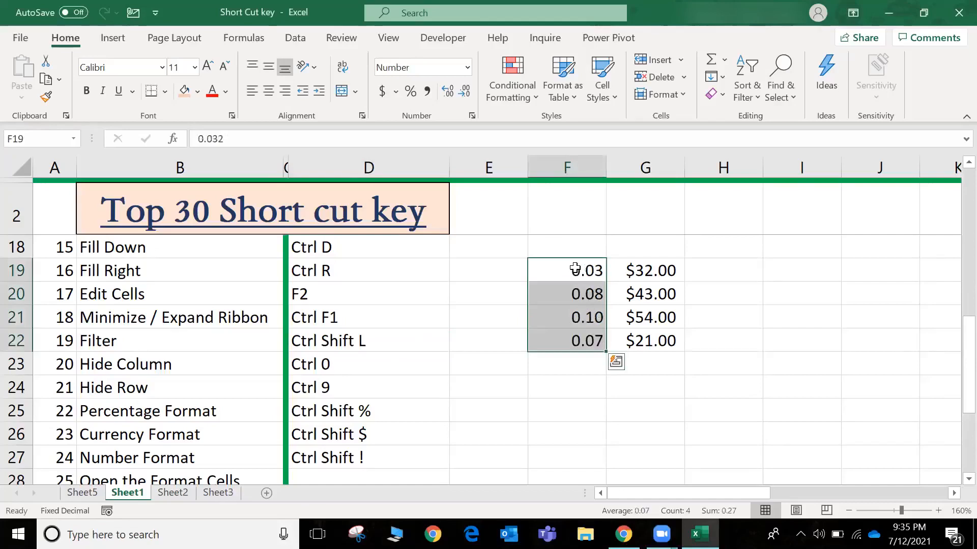
Fill the D27 formula down into D28 for the Open the Format Cells shortcut
key(Down)
key(Down)
key(Down)
key(Down)
key(Down)
key(Down)
key(Down)
key(Down)
key(Down)
key(Down)
key(Down)
key(Down)
key(Left)
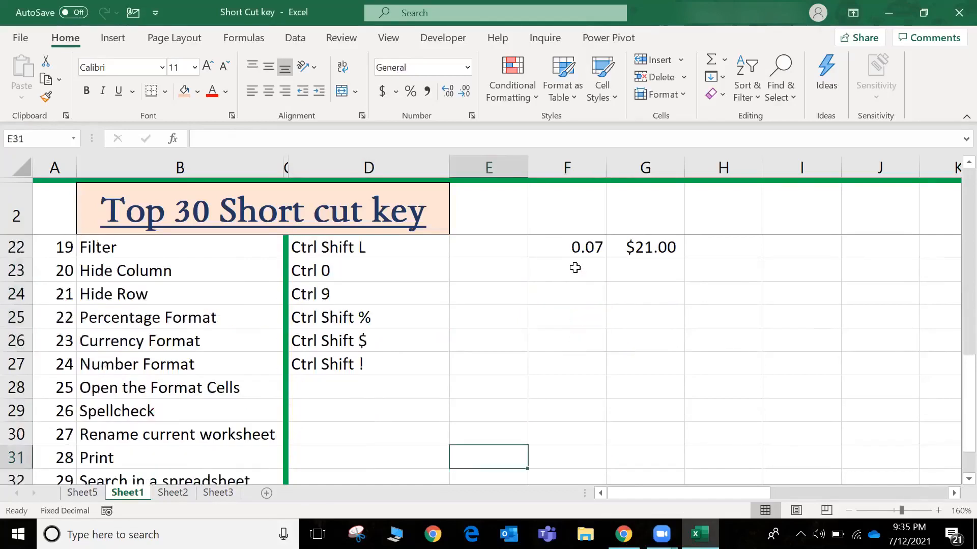
key(Left)
key(Up)
key(Up)
key(Up)
key(Up)
key(shift+Down)
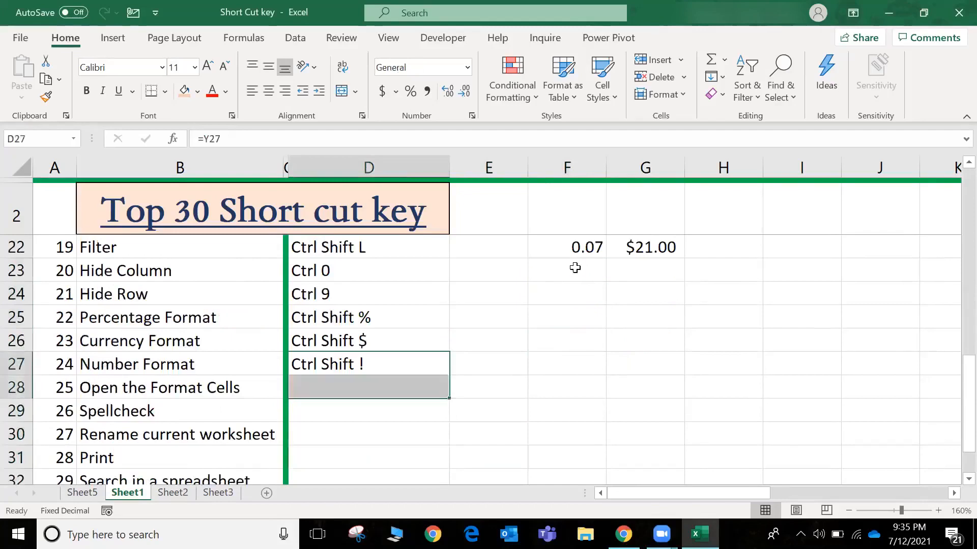
key(Down)
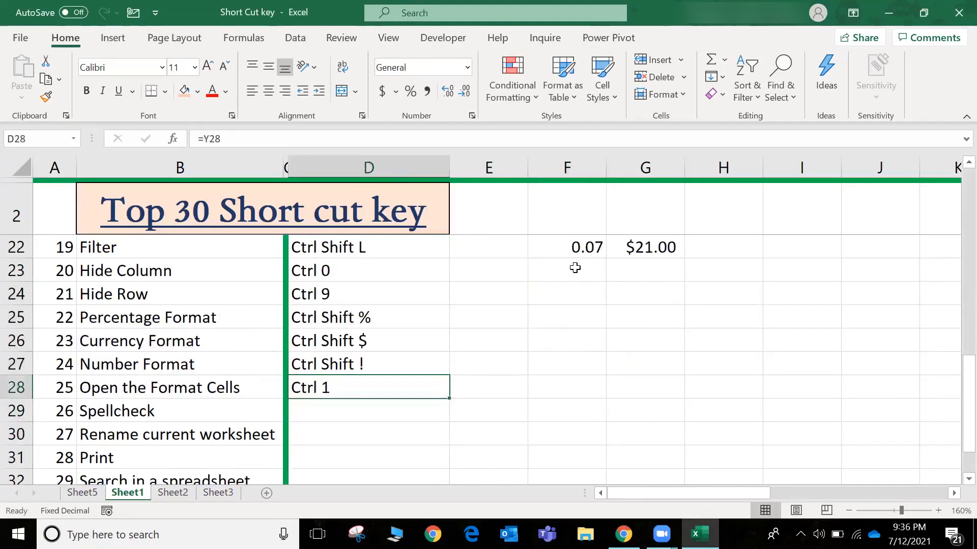
Open the Format Cells dialog for D28, view its number categories, and close it without changes
key(ctrl+1)
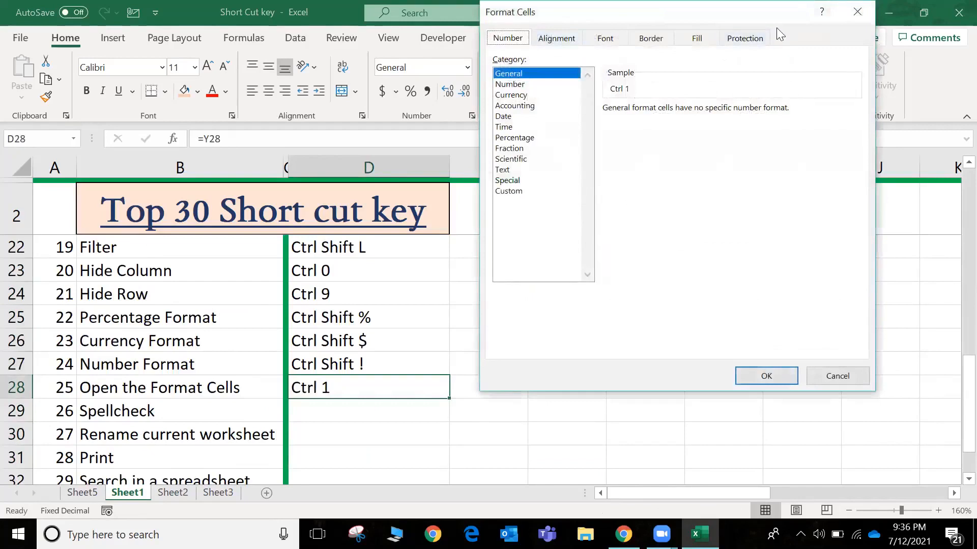
drag(776, 27, 775, 55)
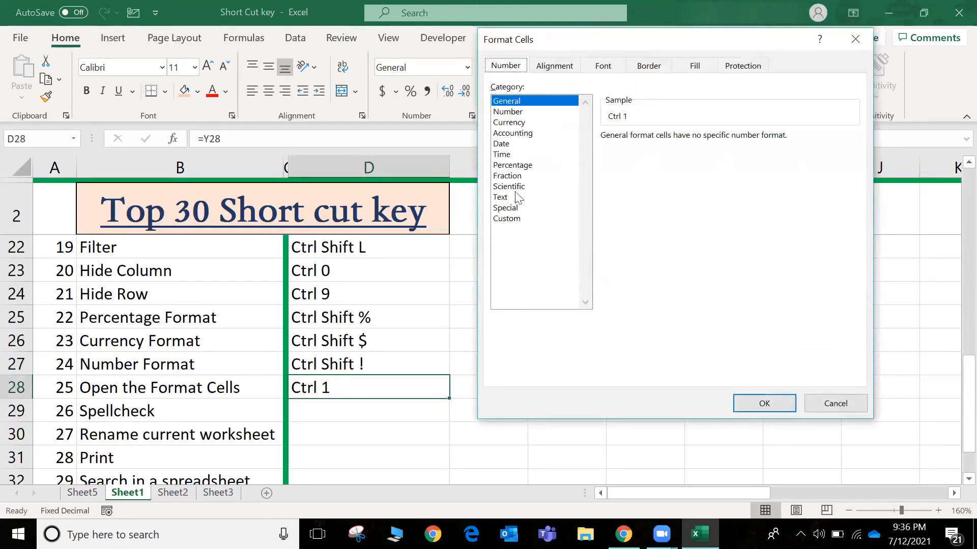
click(831, 407)
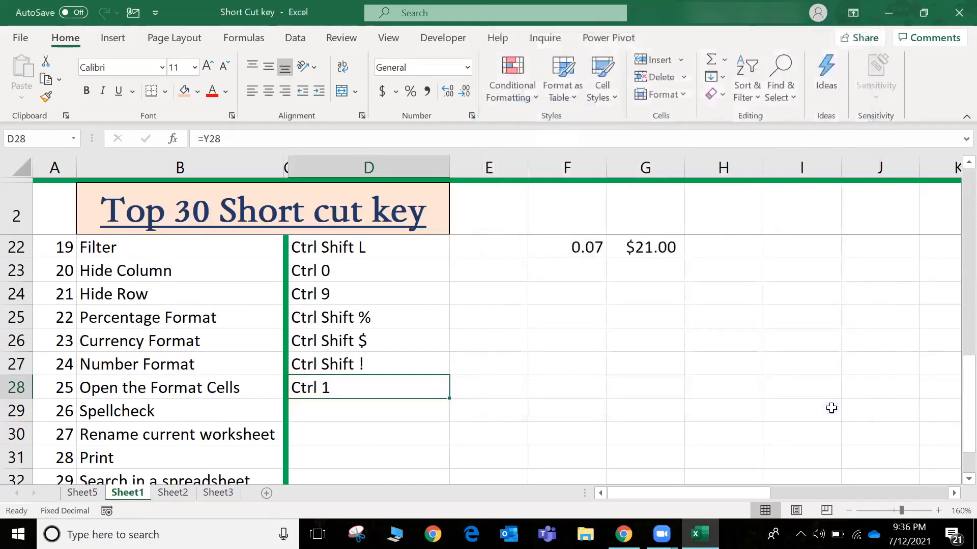
Fill the D28 formula down into D29 for the Spellcheck shortcut
key(shift+Down)
key(ctrl+d)
key(Down)
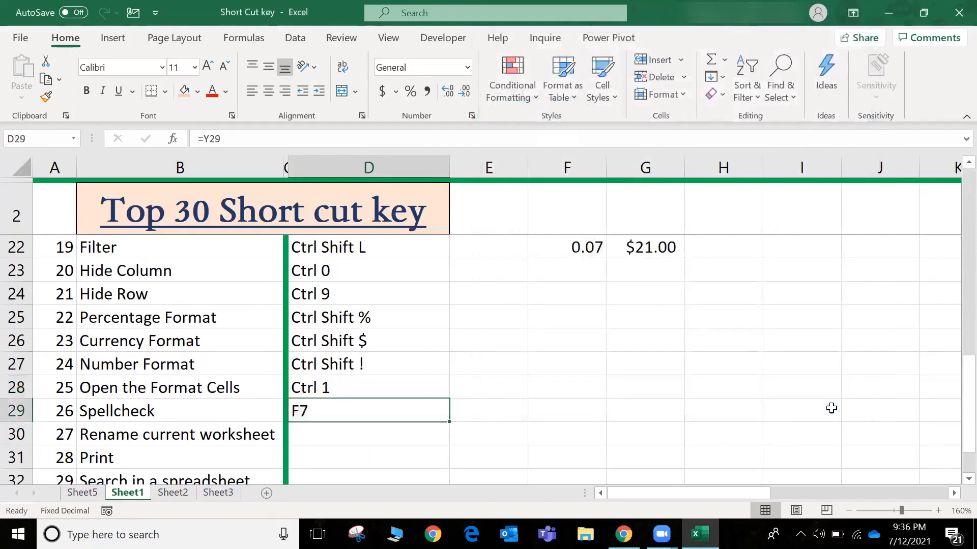
Deliberately misspell the Number Format label in B27 as "Numbeo Format"
key(Left)
key(Up)
key(Left)
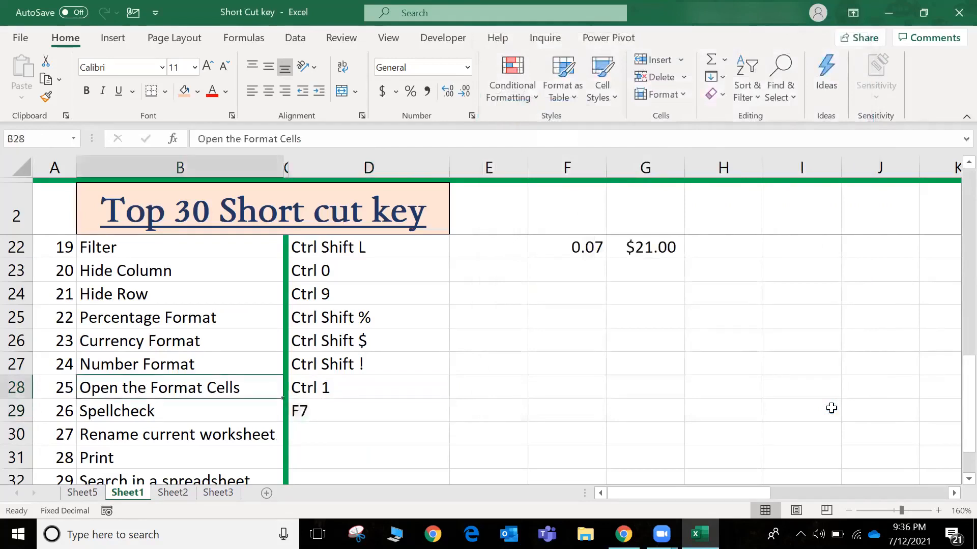
key(Up)
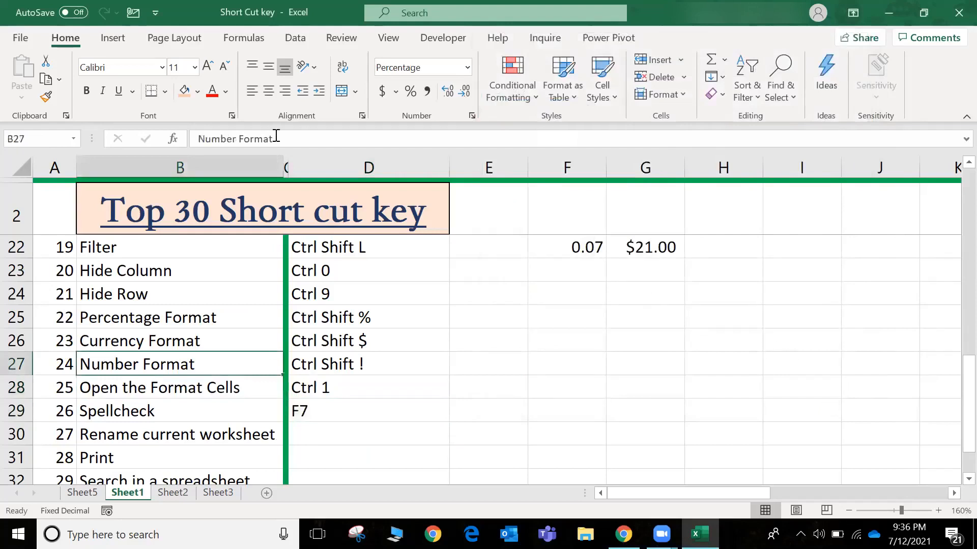
double_click(236, 137)
key(BackSpace)
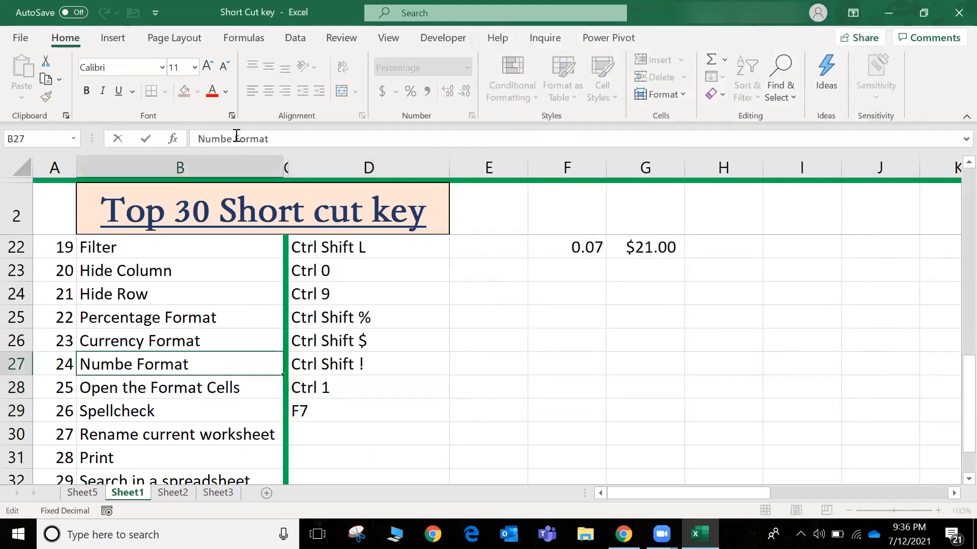
text(o)
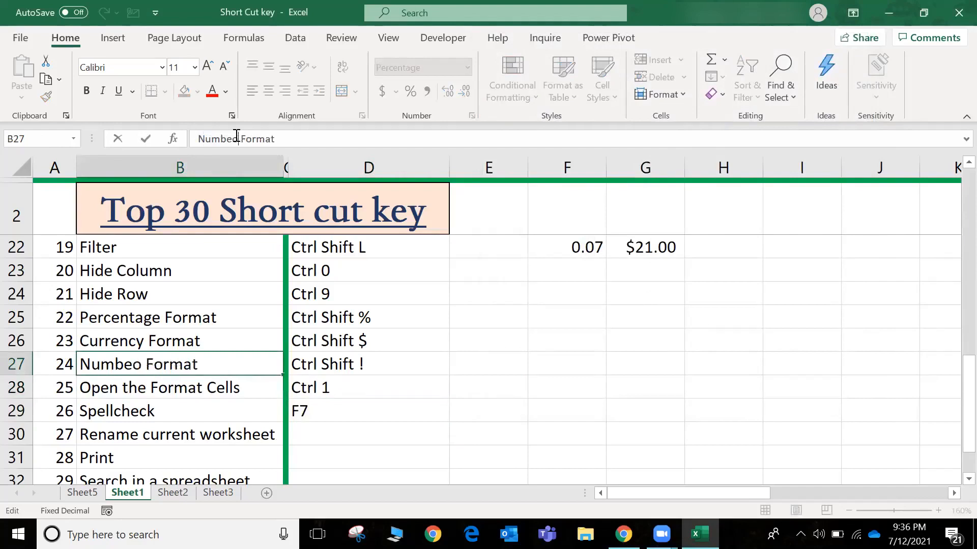
click(393, 301)
Deliberately misspell the Hide Row label in B24 as "Hidl Row"
click(131, 298)
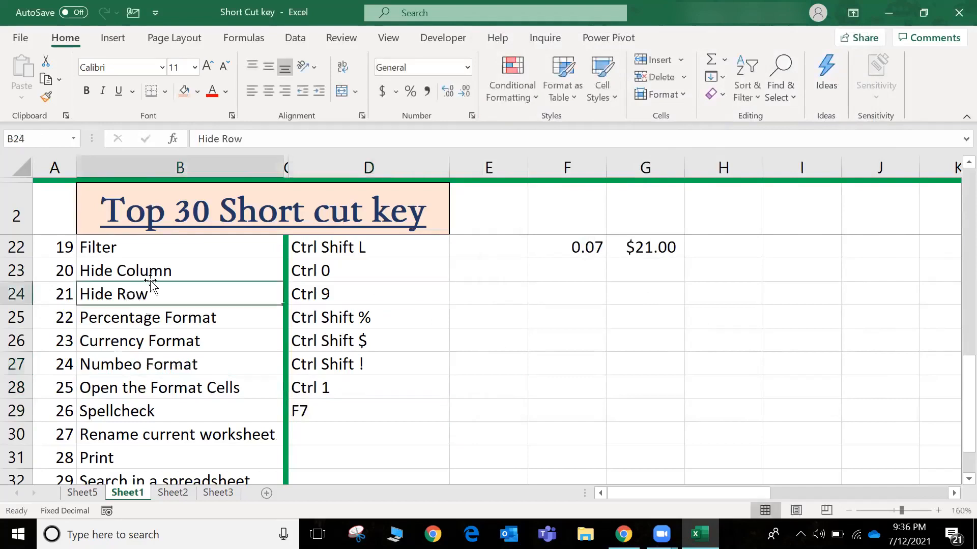
click(218, 139)
key(BackSpace)
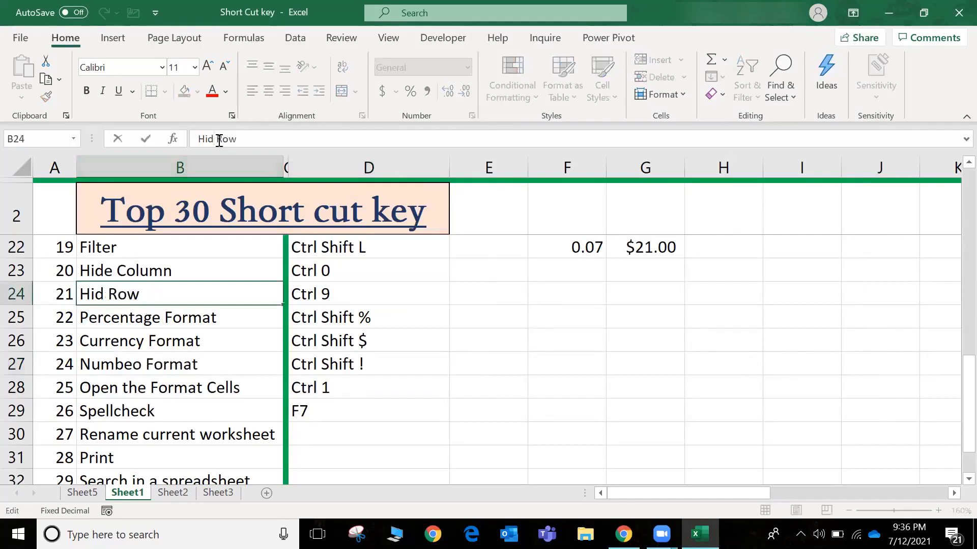
text(l)
Run a spelling check on the whole sheet, ignoring "ReDo" once and correcting "Hidl" to "Hide" and "Numbeo" to "Number"
click(307, 413)
key(F7)
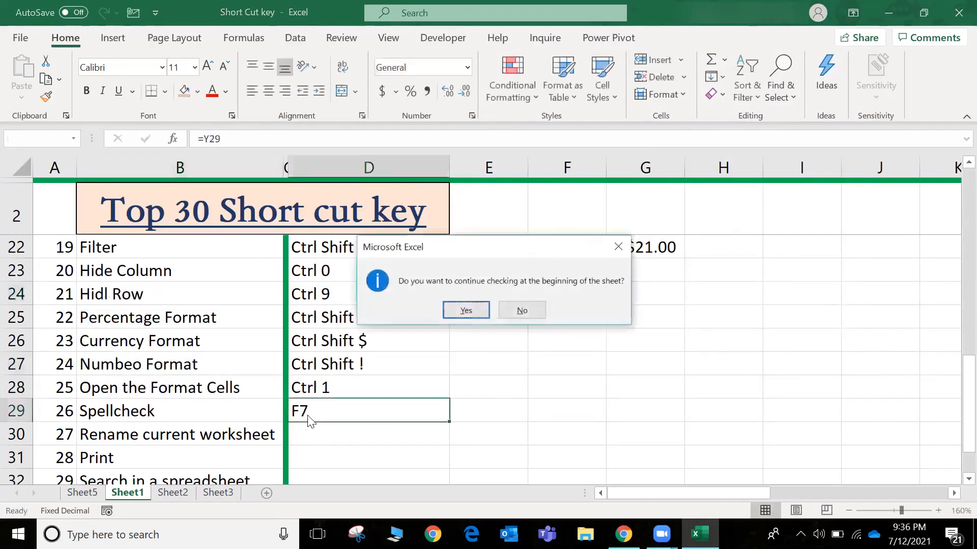
click(465, 310)
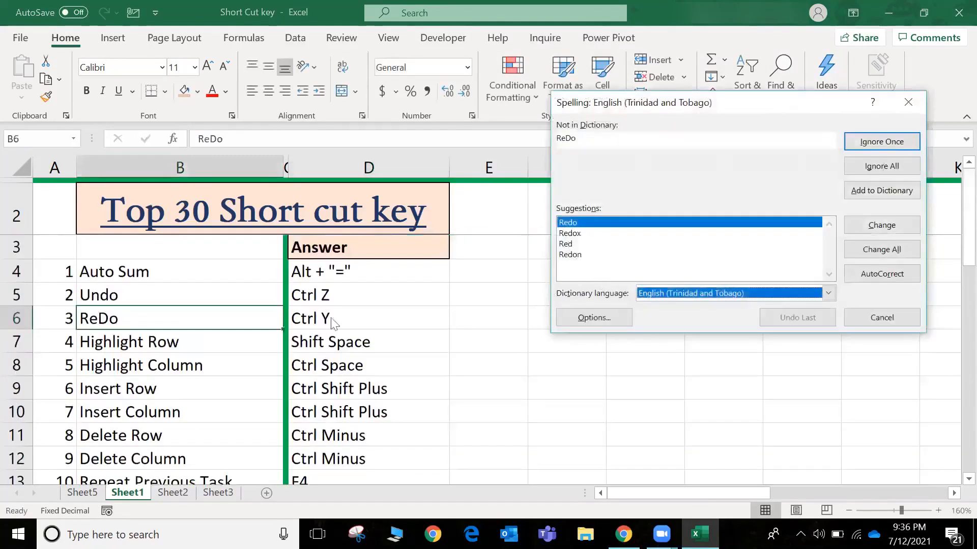
click(893, 142)
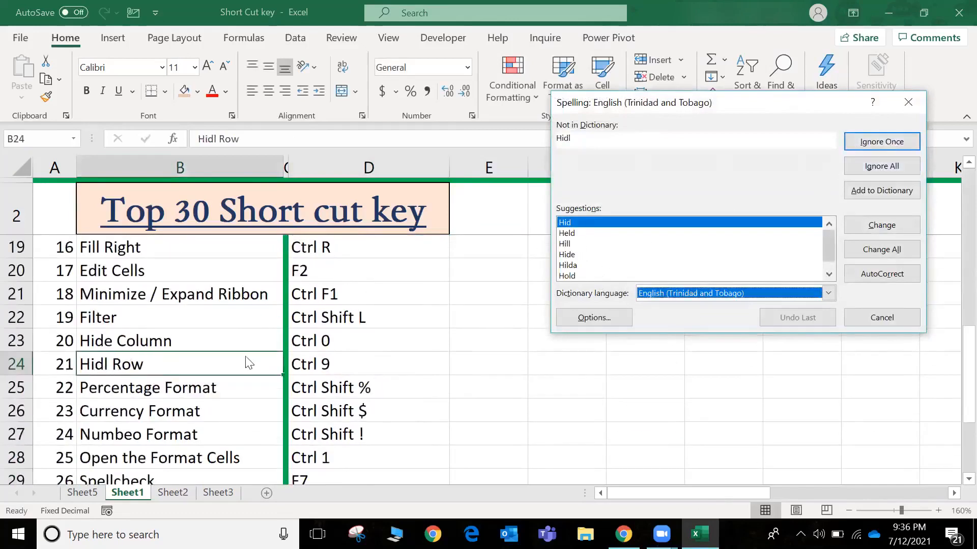
click(564, 255)
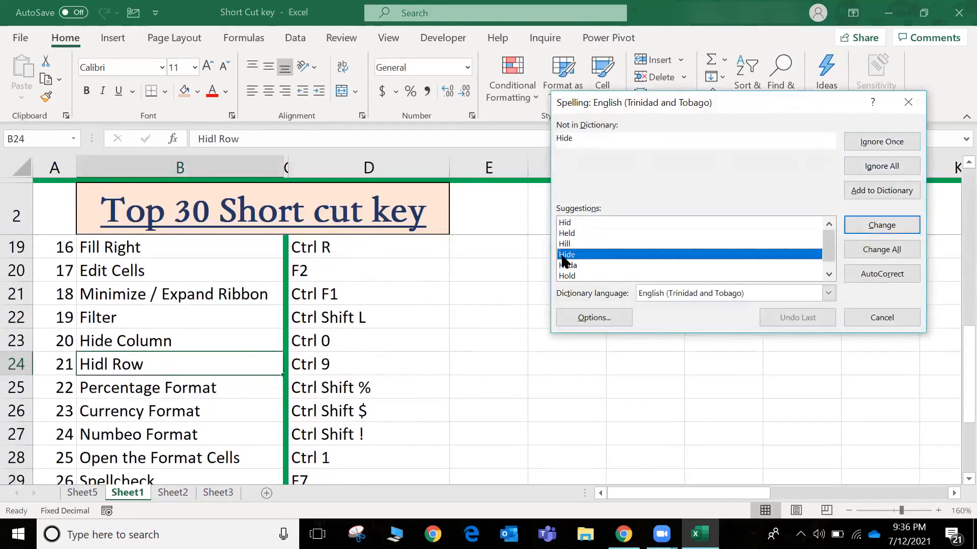
click(885, 228)
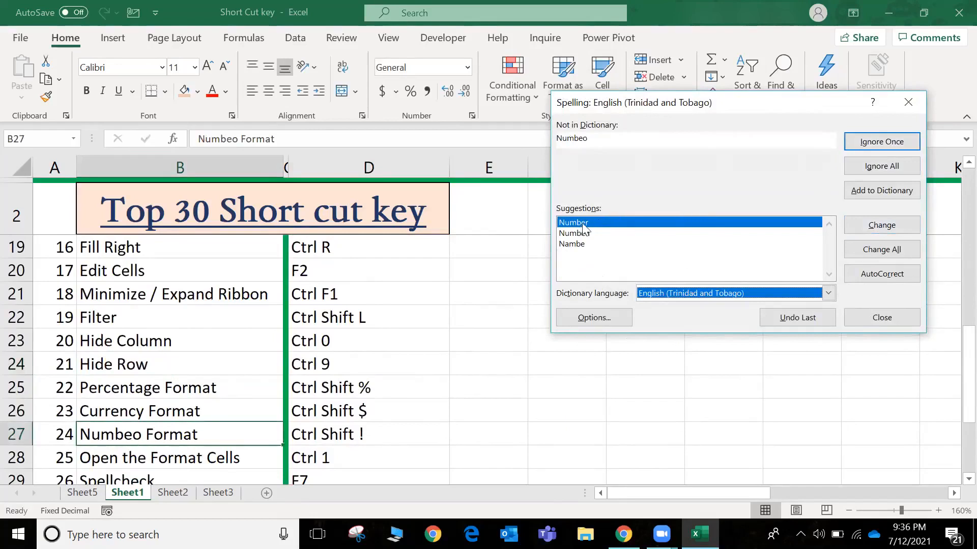
click(883, 224)
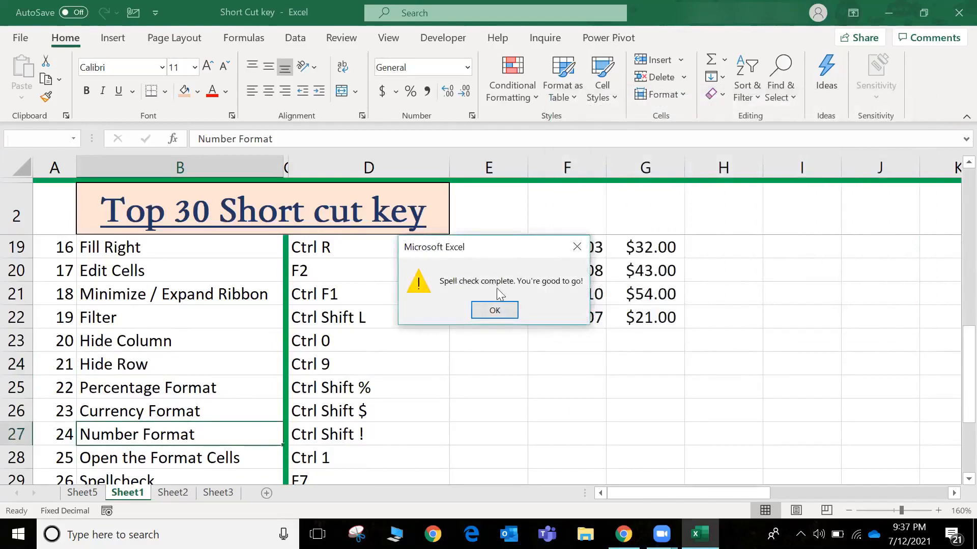
click(494, 311)
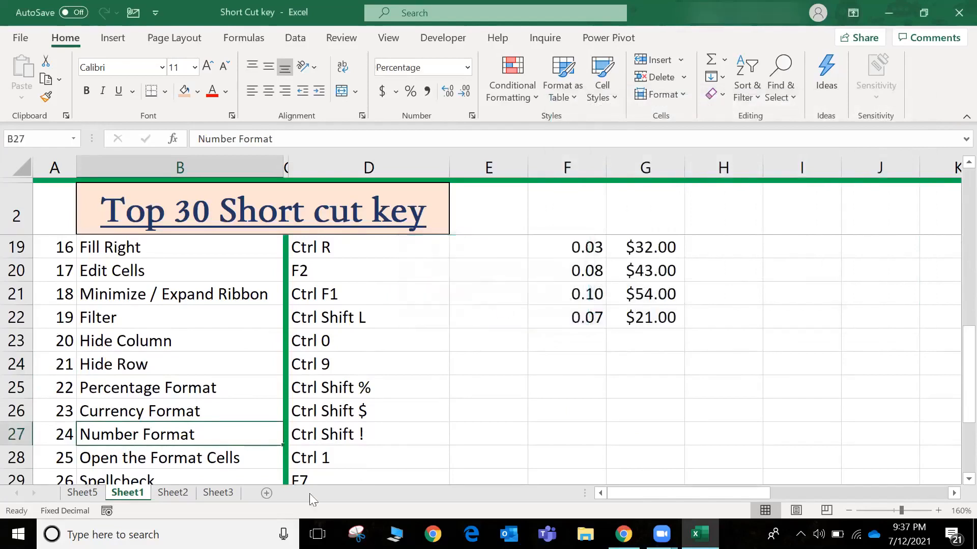
Fill the D29 formula down into D30 for the Rename current worksheet shortcut
click(308, 464)
key(Down)
key(Down)
key(Down)
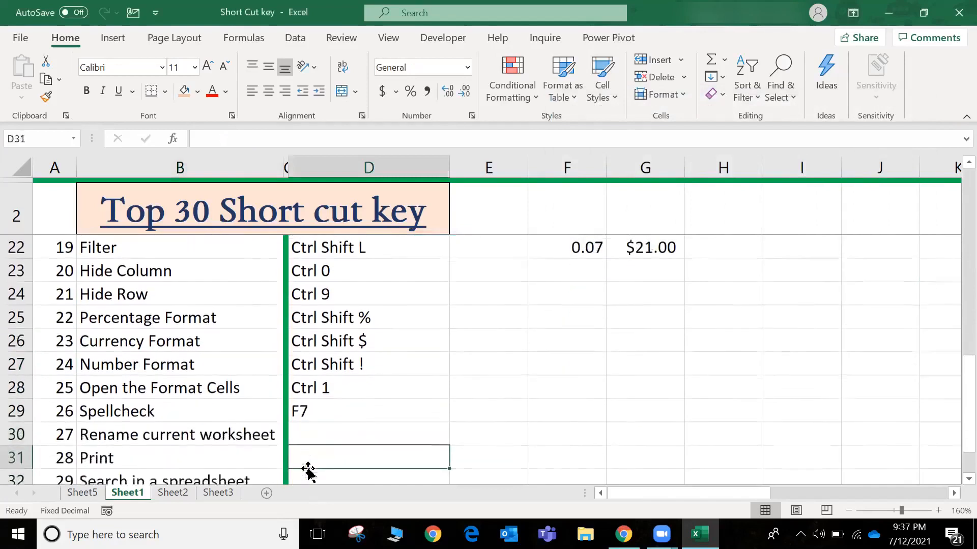
key(Up)
key(Up)
key(Down)
key(Down)
key(Down)
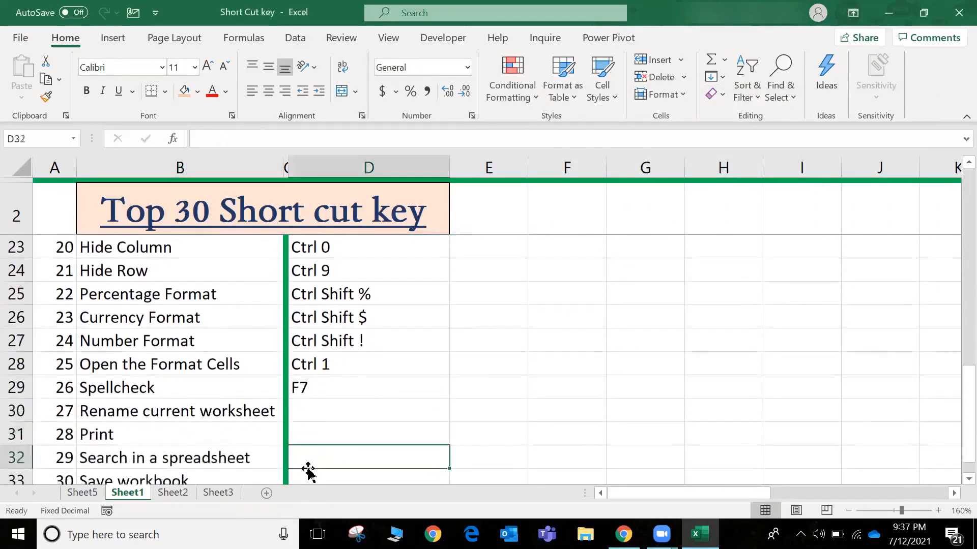
key(Up)
key(Up)
key(Up)
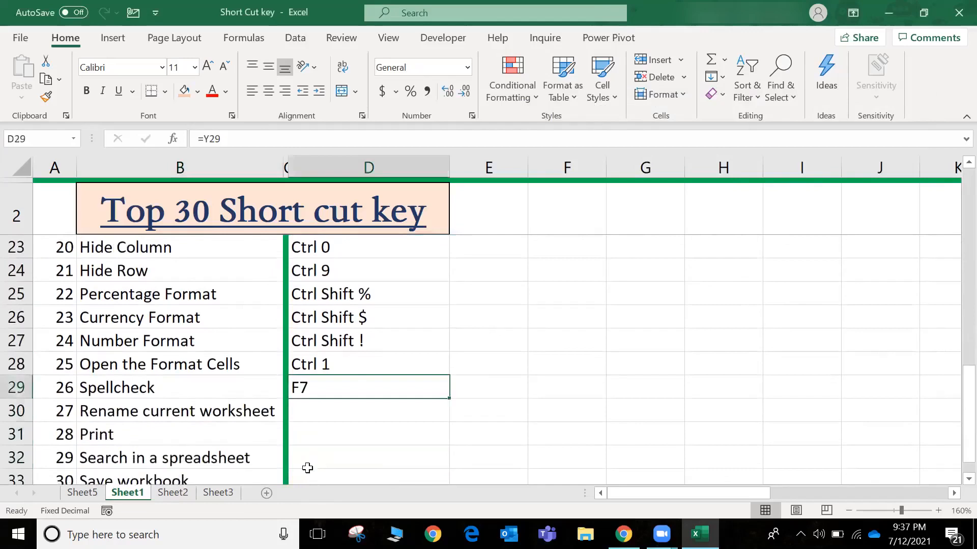
key(shift+Down)
key(ctrl+d)
key(Down)
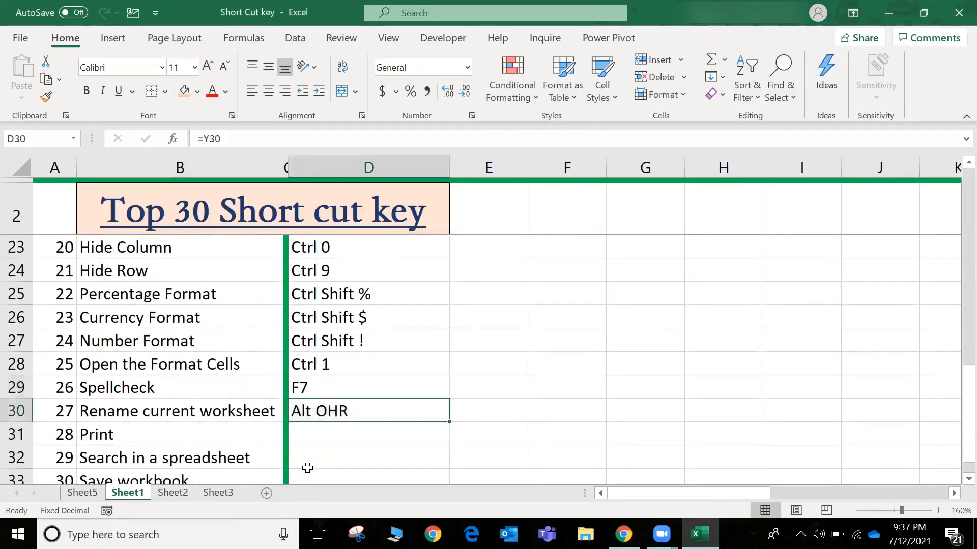
Rename the current worksheet Sheet1 as "Short Cut Key"
key(alt)
key(o)
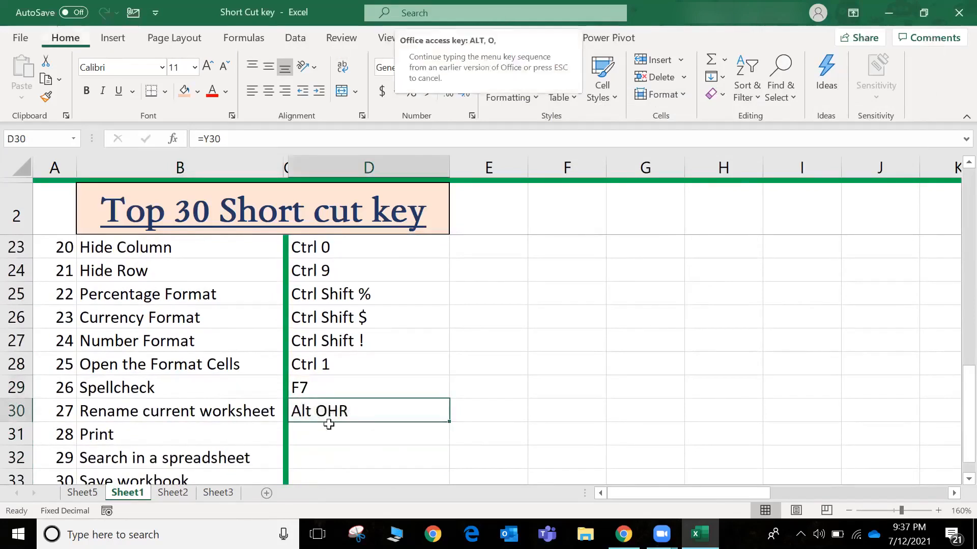
key(h)
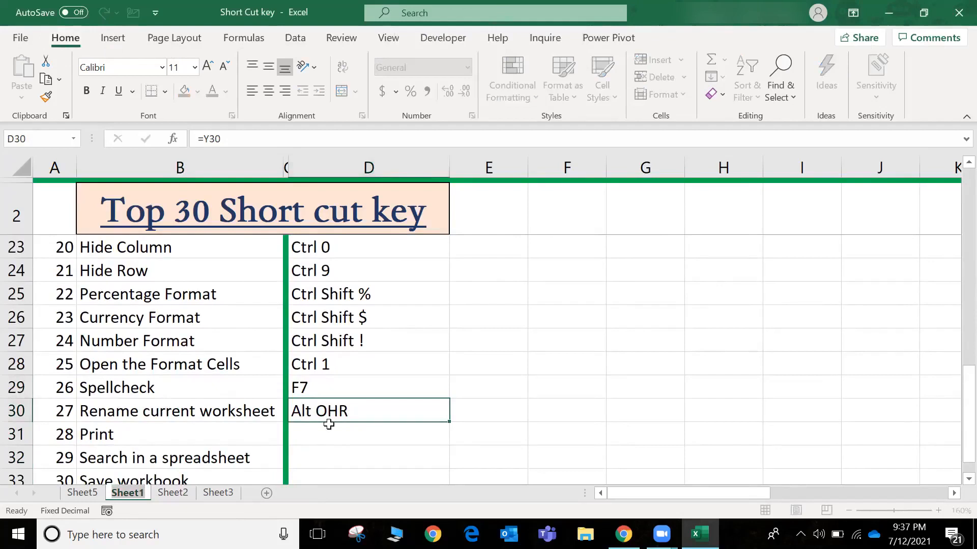
key(alt+o)
text(hrShort)
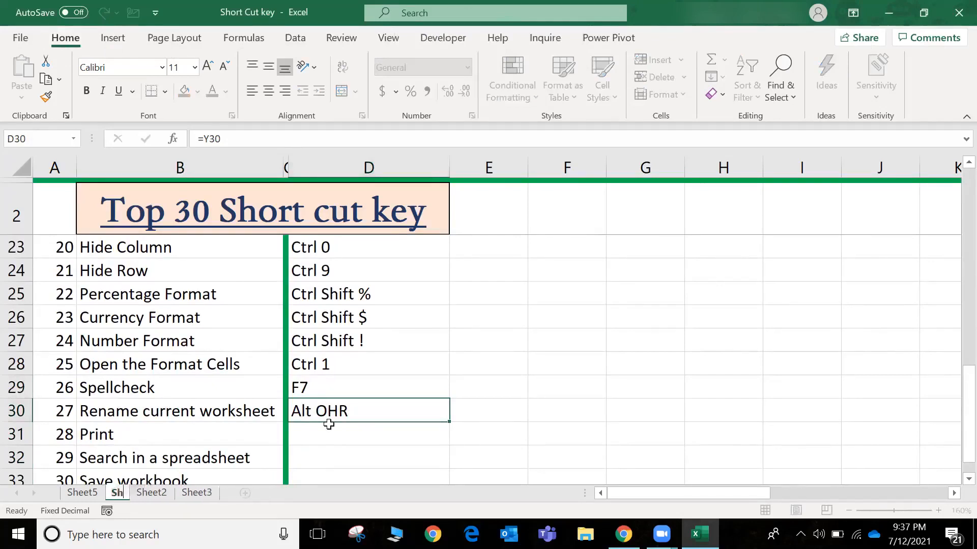
text( Cut)
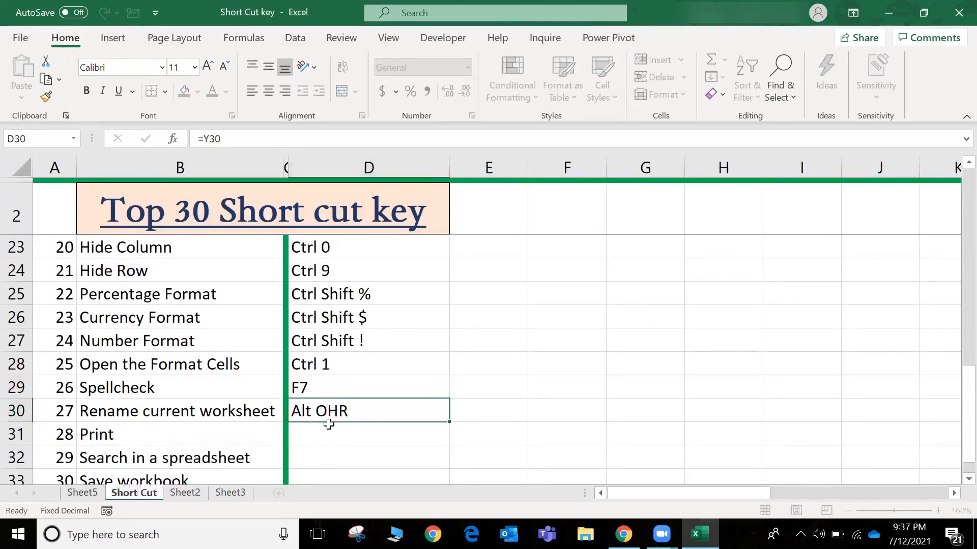
text( Key)
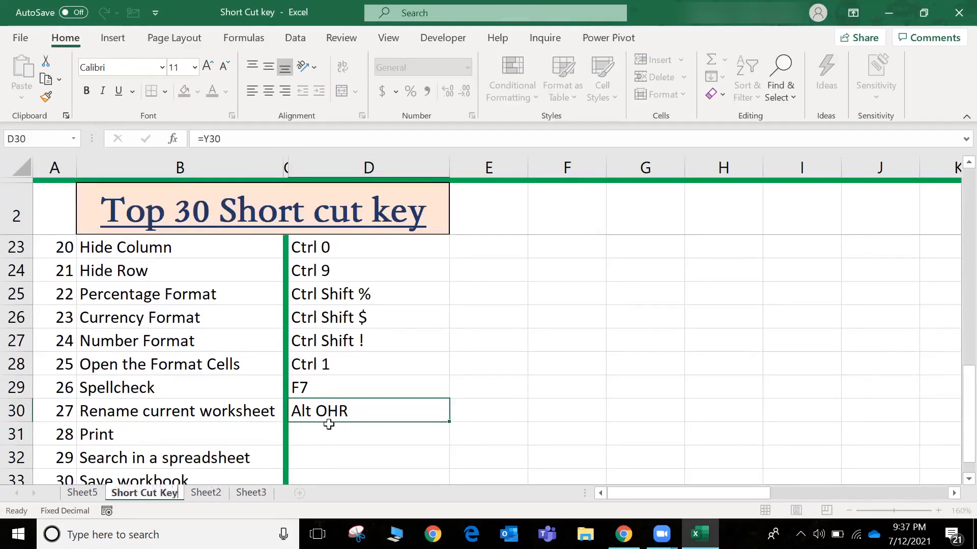
key(Return)
Fill the D30 formula down into D31 for the Print shortcut
key(Down)
key(Up)
key(shift+Down)
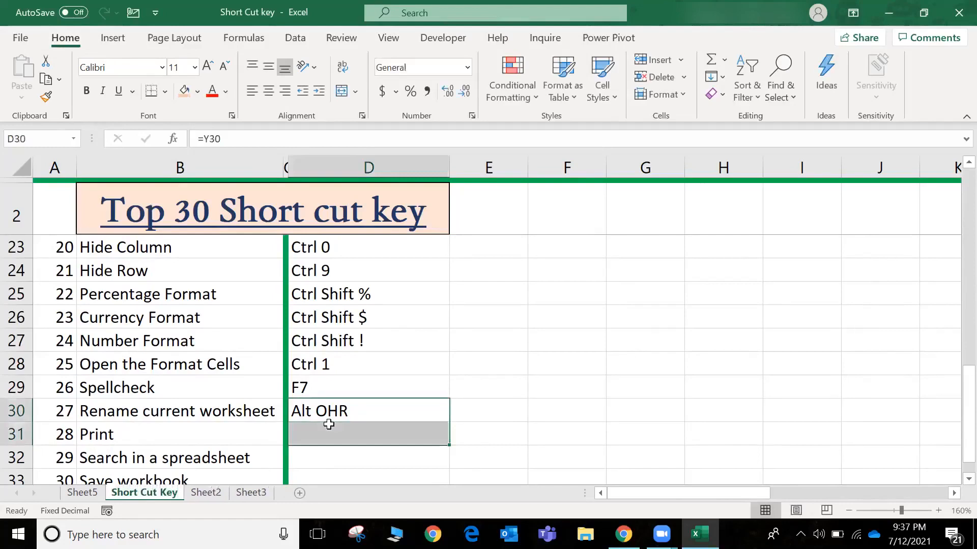
key(ctrl+d)
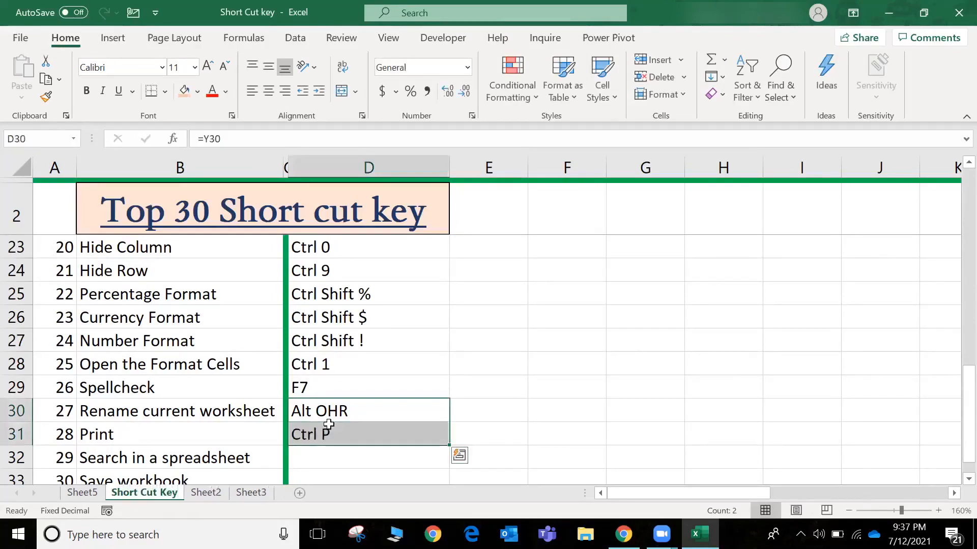
View the print settings and preview for the sheet, and return to the worksheet without printing
key(Down)
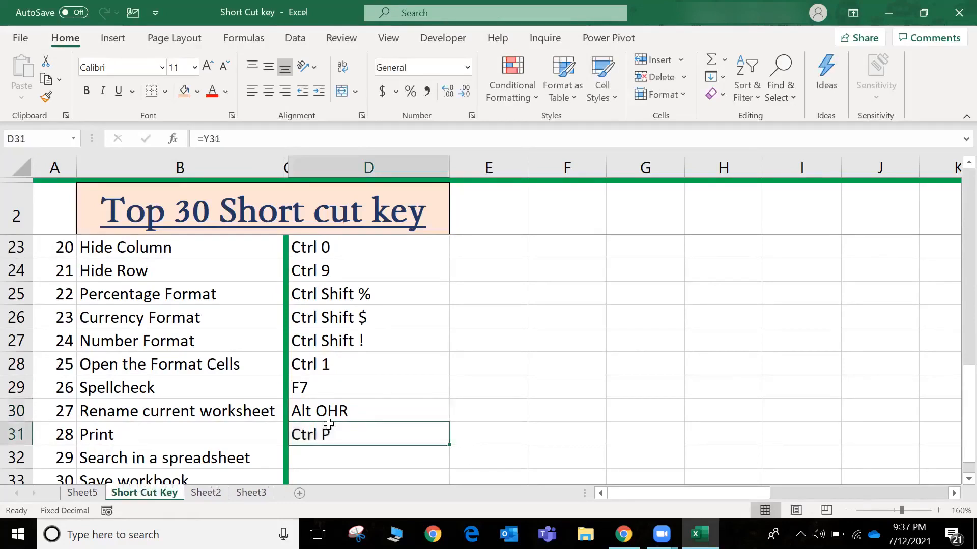
key(ctrl+p)
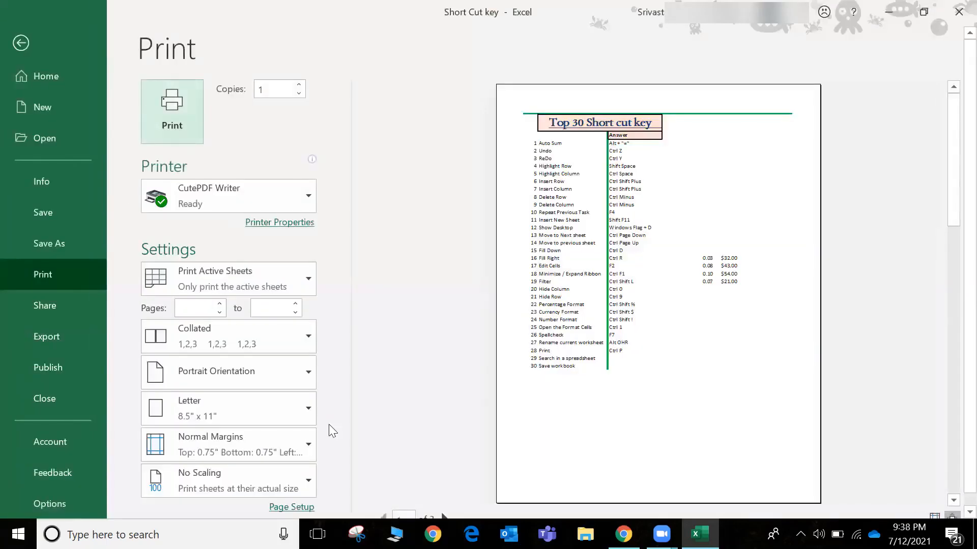
key(Escape)
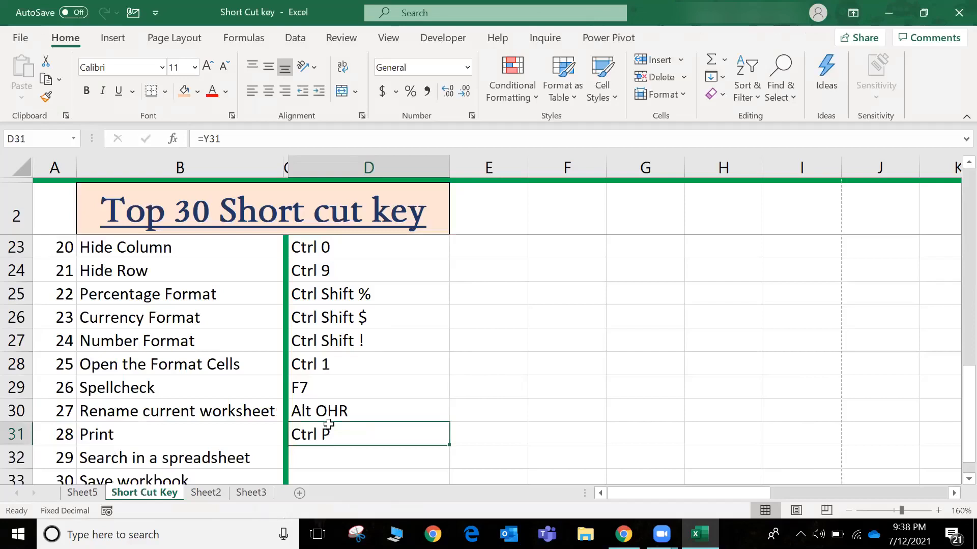
Fill the D31 formula down into D32 for the Search in a spreadsheet shortcut
key(Down)
key(Up)
key(shift+Down)
key(ctrl+d)
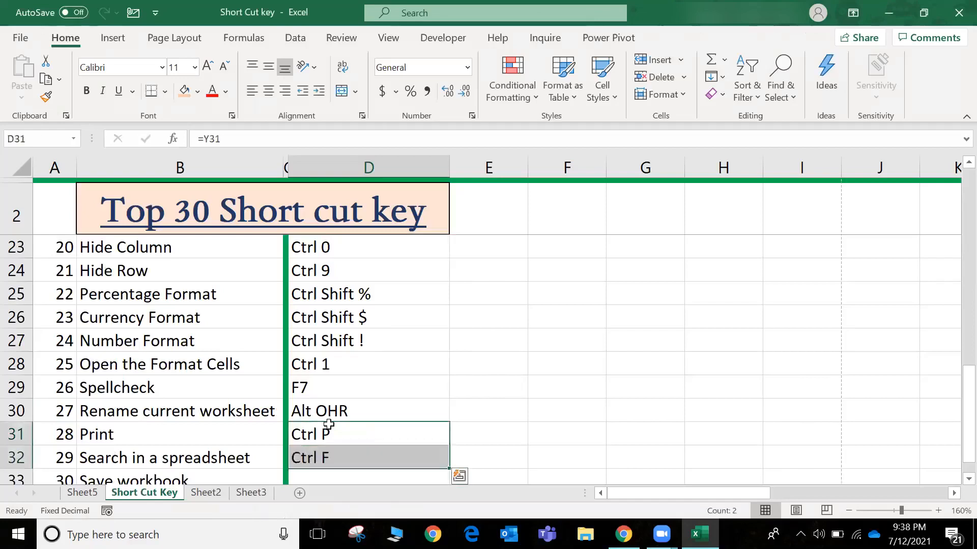
Search the sheet for "Currency" and close the Find and Replace dialog
key(Down)
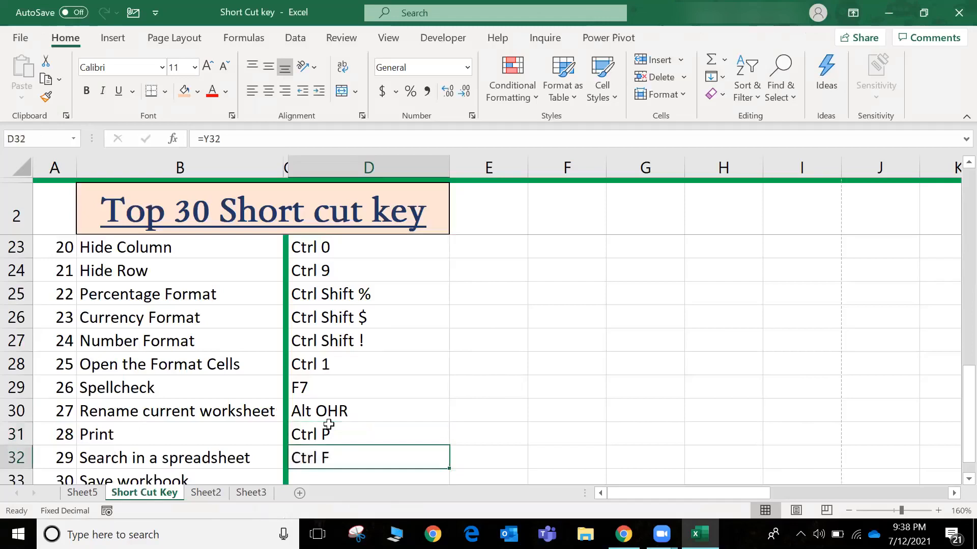
key(ctrl+f)
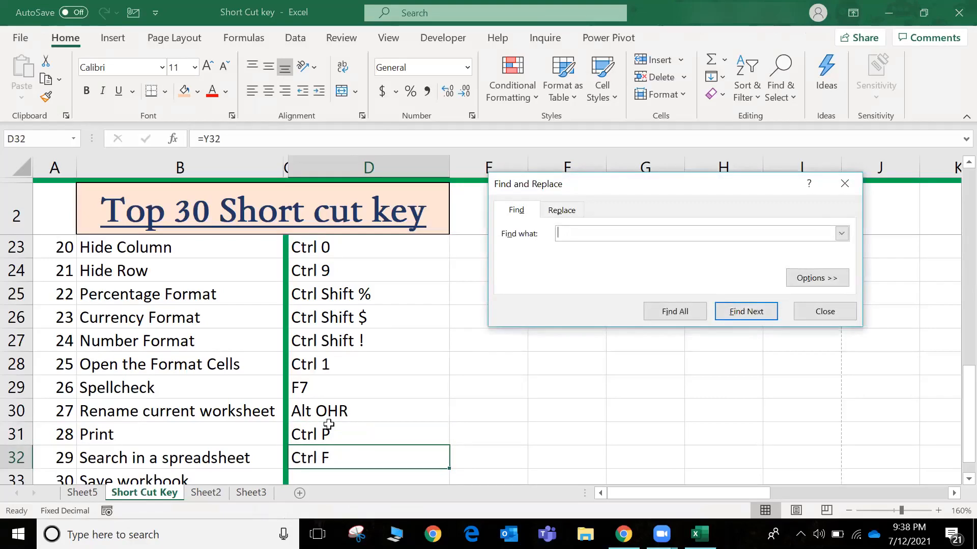
text(Currency)
key(Return)
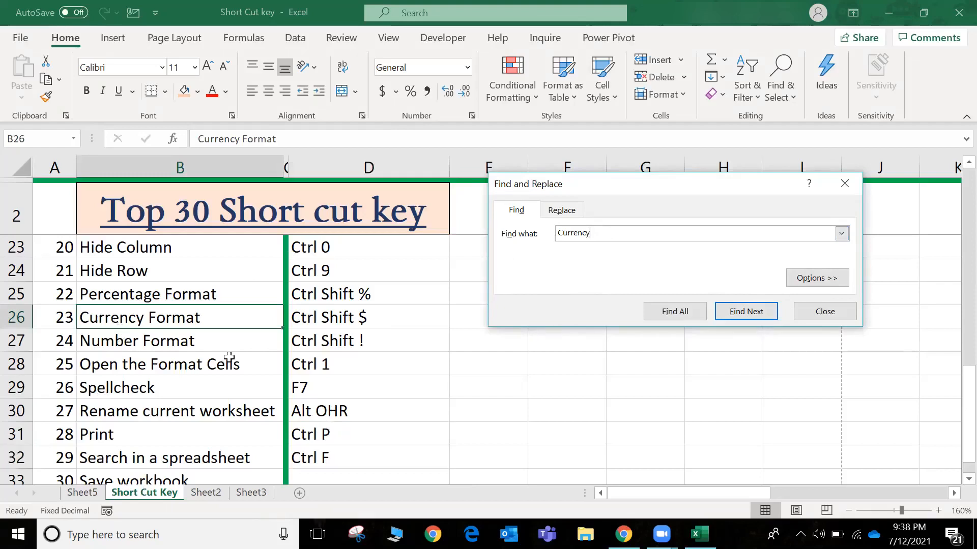
click(813, 311)
Fill the D32 formula down into D33 for the Save workbook shortcut, and save the workbook
key(Right)
key(Right)
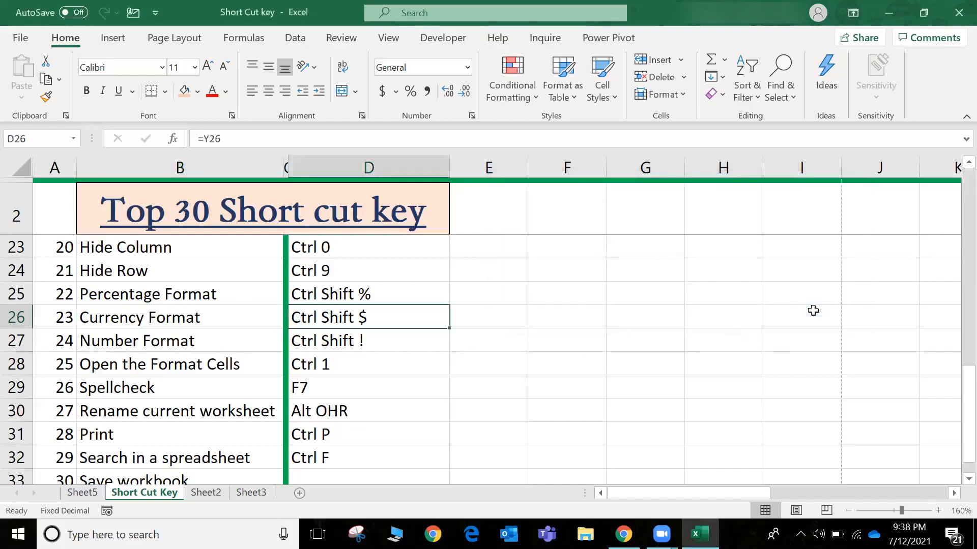
key(ctrl+Down)
key(Down)
key(Up)
key(Down)
key(Up)
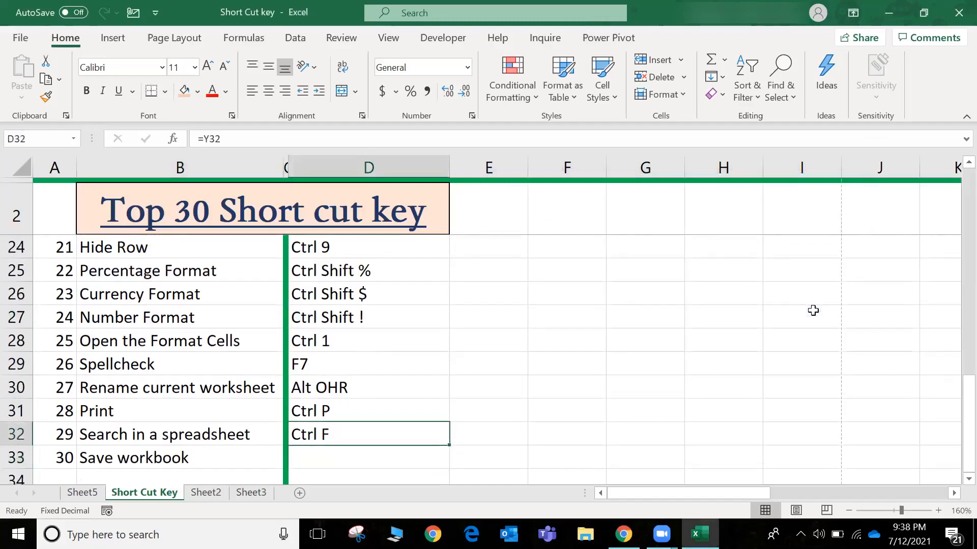
key(shift+Down)
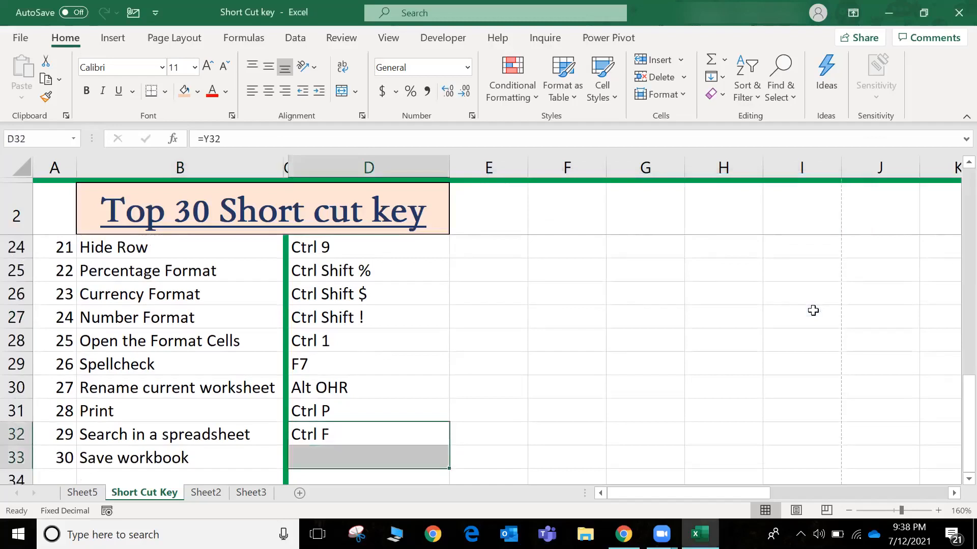
key(ctrl+d)
key(Down)
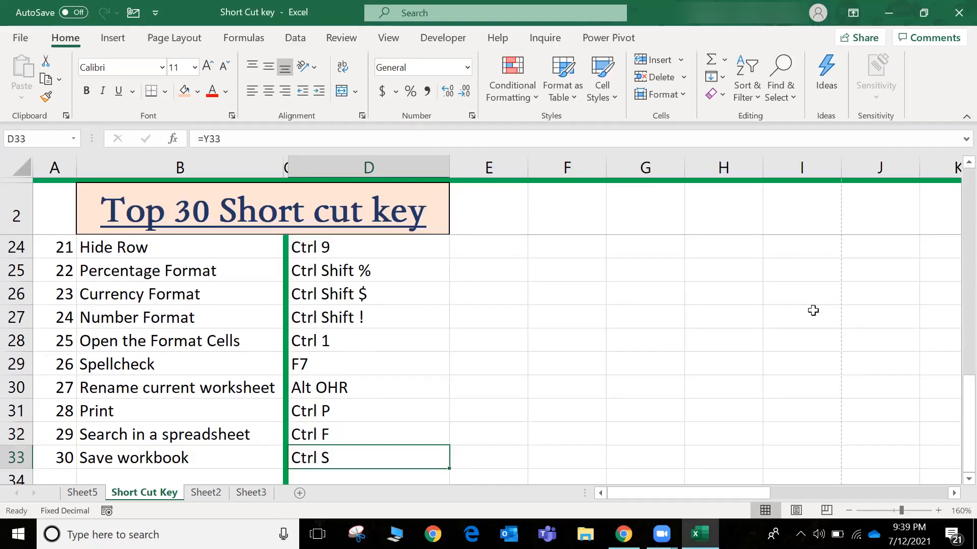
key(ctrl+s)
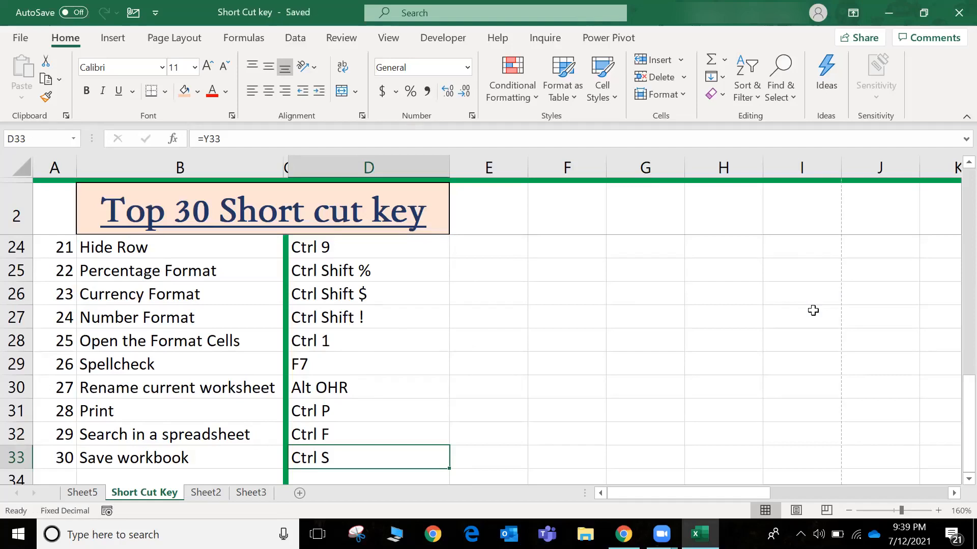